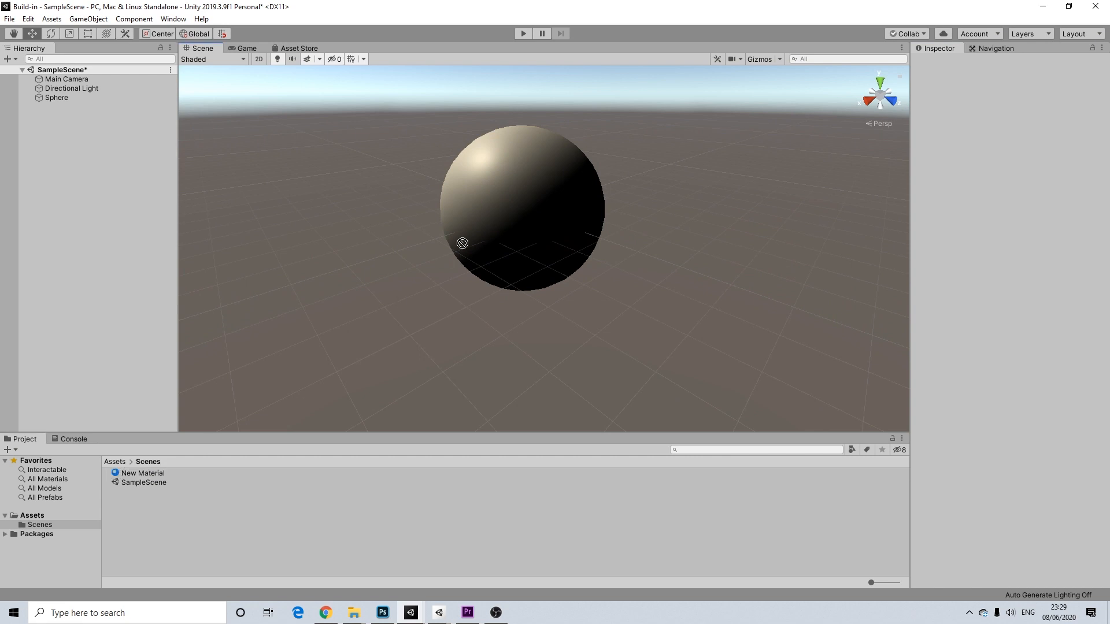
- Hide the Scene view grid in the Build-in project and compare the sphere in the Game and Scene views
{"action": "left_click", "coordinate": [351, 59]}
{"action": "scroll", "coordinate": [629, 140], "scroll_direction": "up", "scroll_amount": 1}
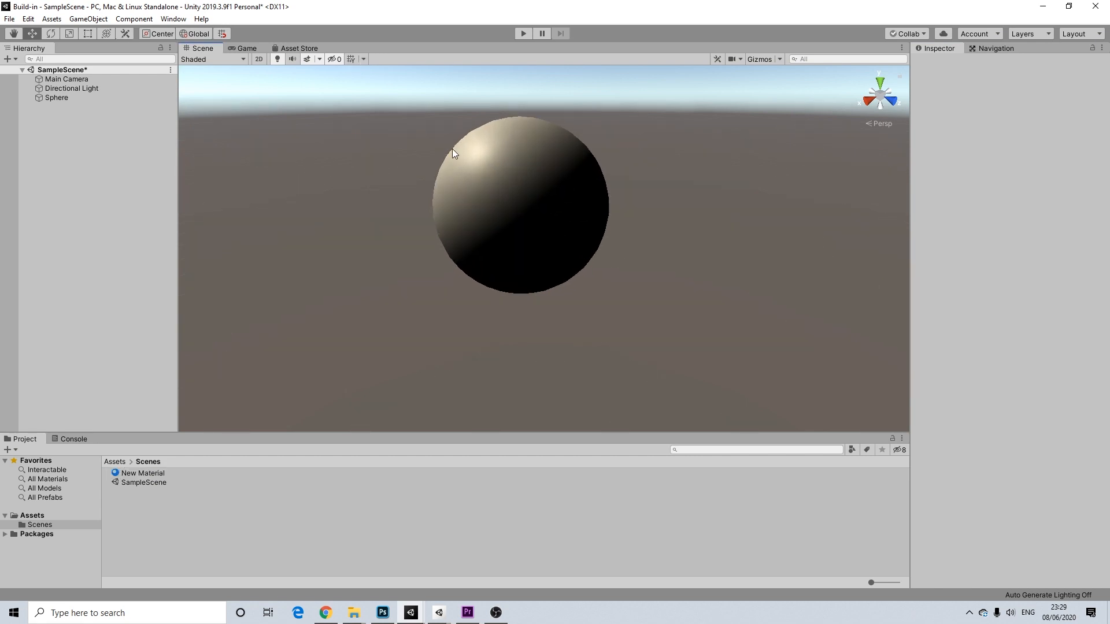
{"action": "middle_click_drag", "start_coordinate": [555, 162], "coordinate": [550, 179]}
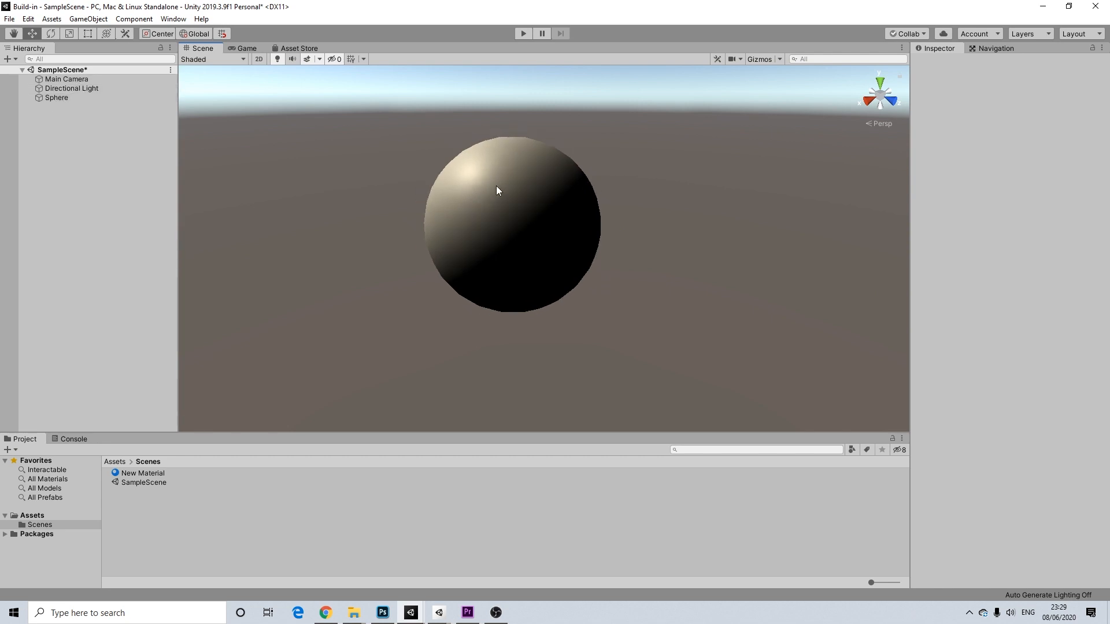
{"action": "left_click", "coordinate": [243, 48]}
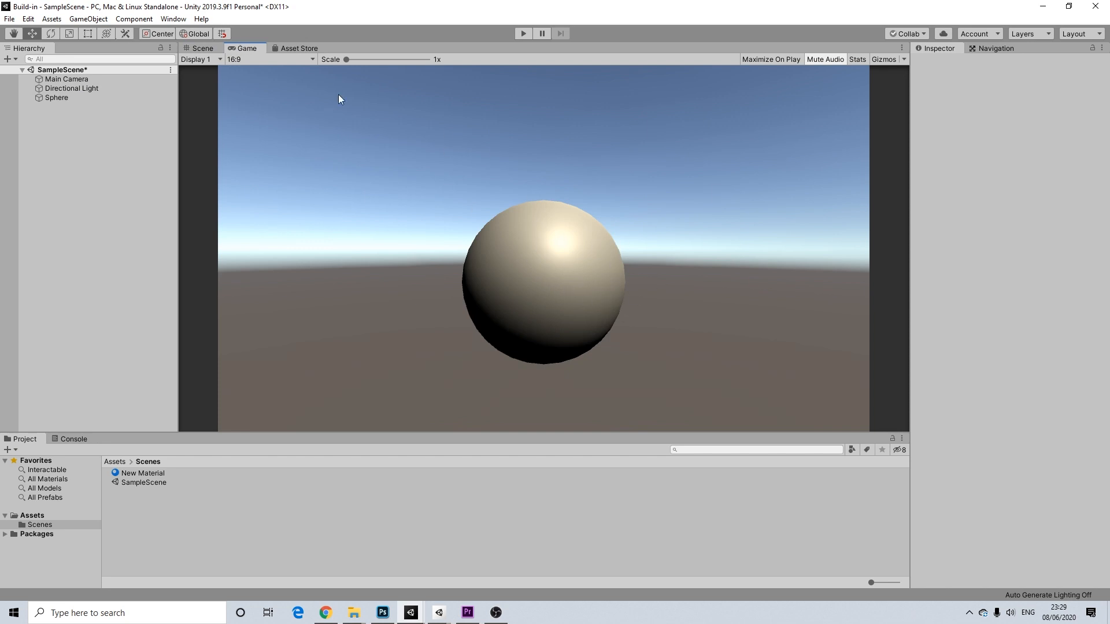
{"action": "left_click", "coordinate": [201, 48]}
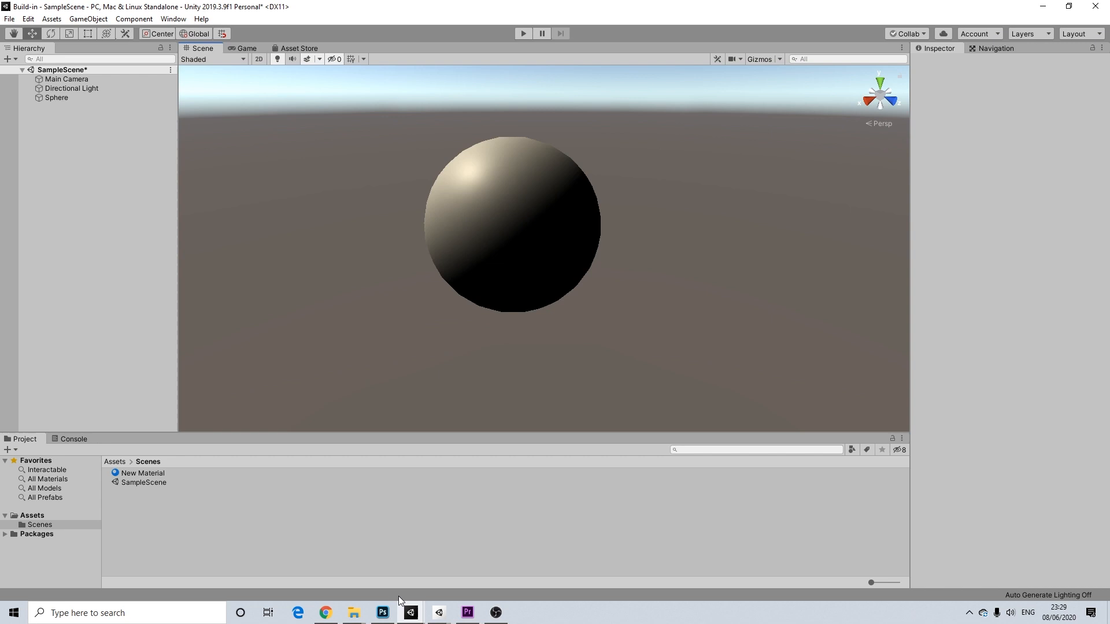
- Switch to the URP project and add a sphere to New Scene
{"action": "mouse_move", "coordinate": [409, 611]}
{"action": "left_click", "coordinate": [407, 564]}
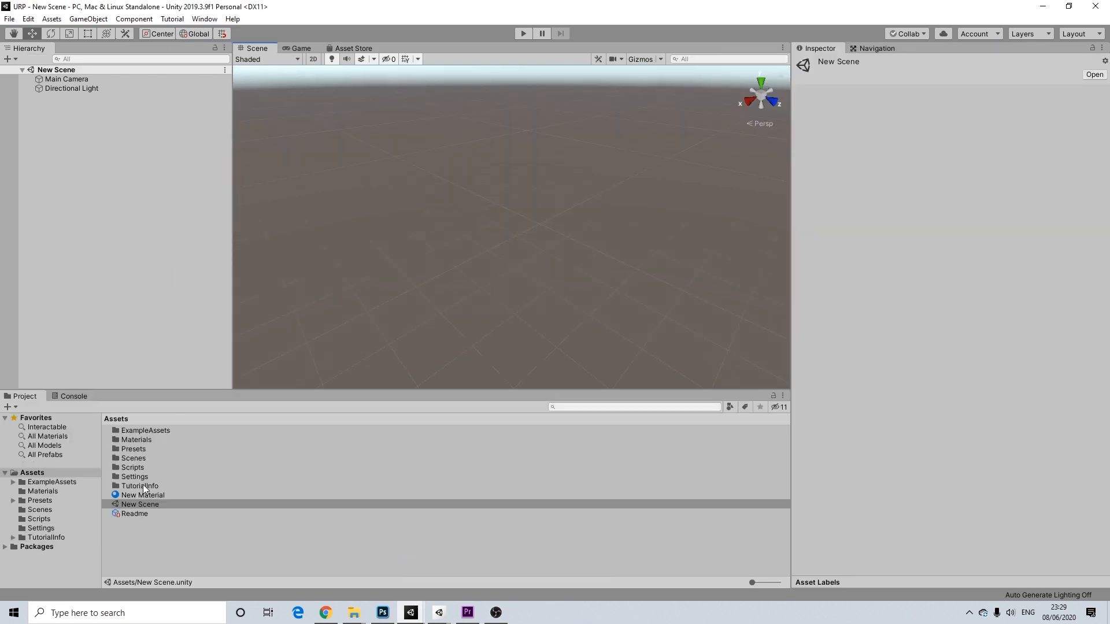
{"action": "right_click", "coordinate": [91, 123]}
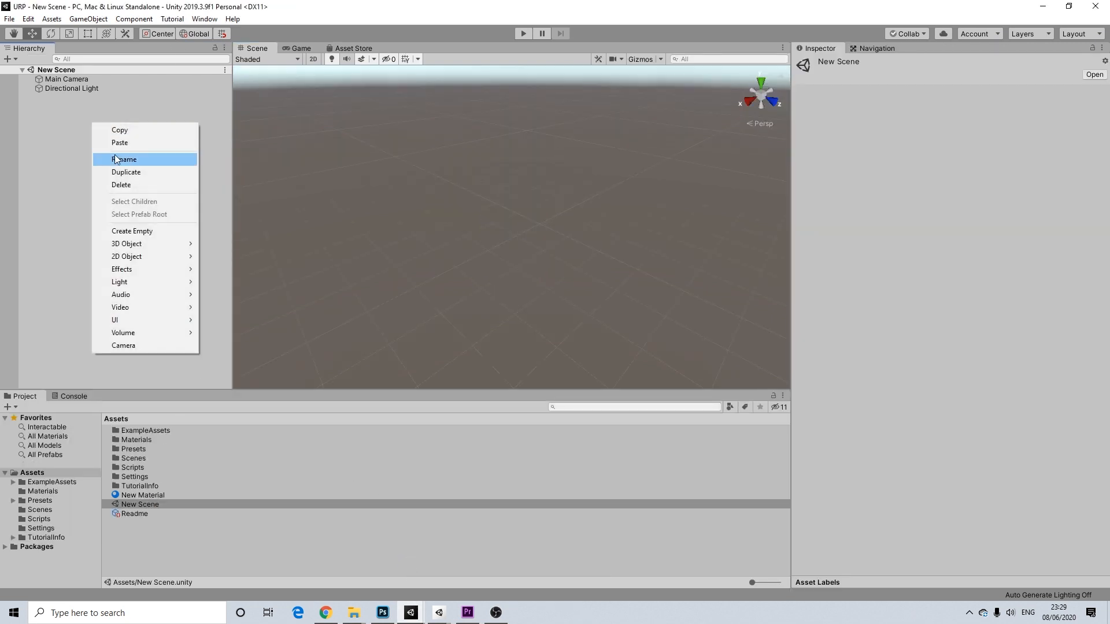
{"action": "mouse_move", "coordinate": [167, 244]}
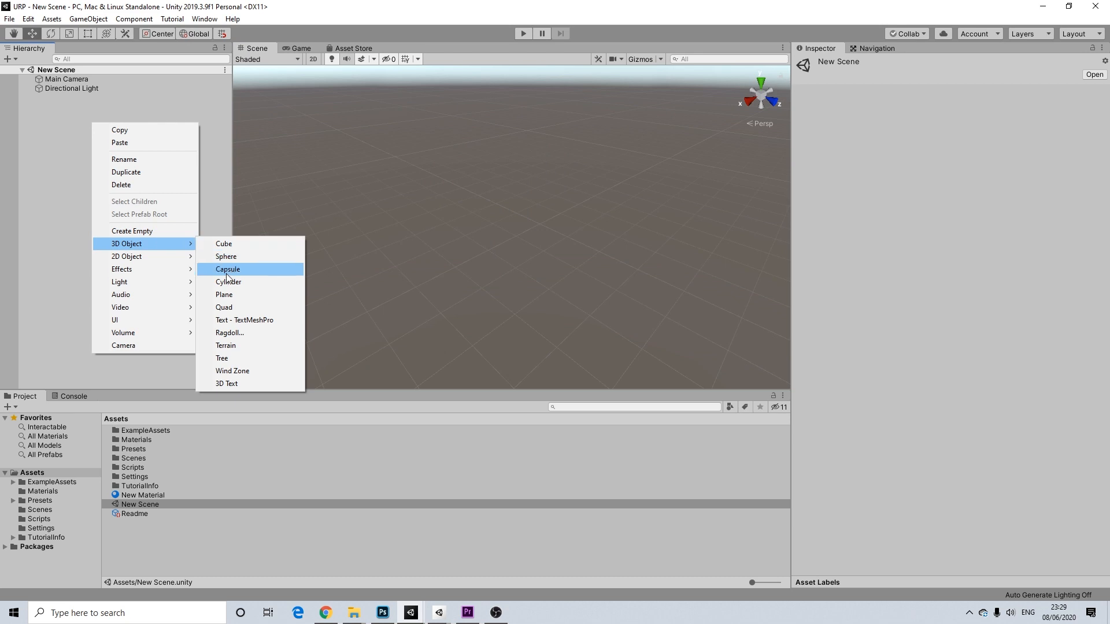
{"action": "left_click", "coordinate": [230, 257]}
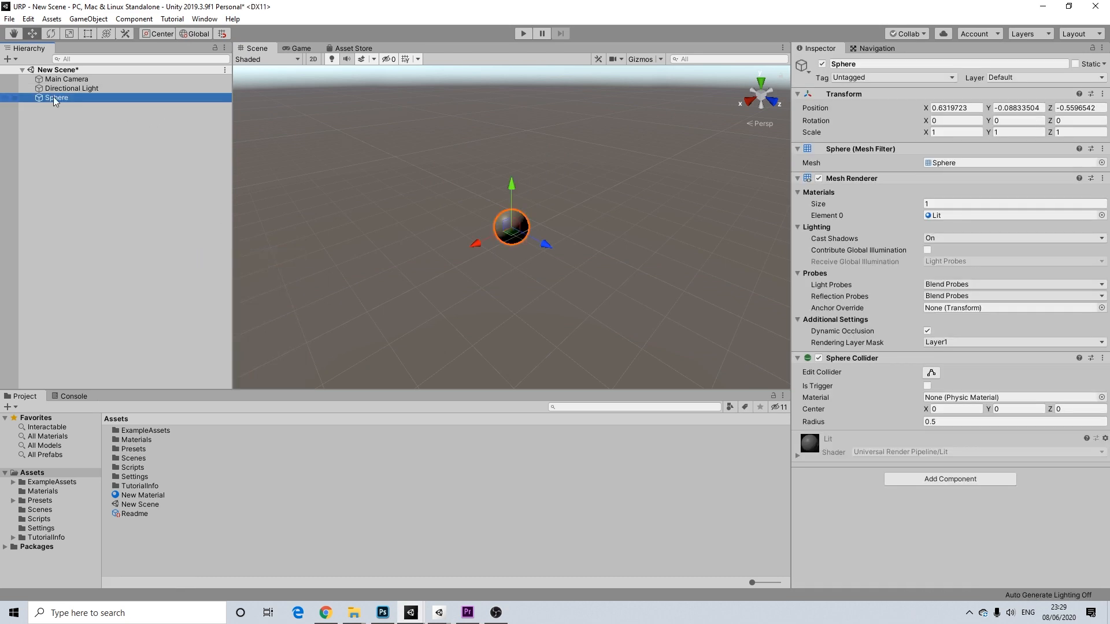
- Set the URP sphere's position to 0, 0, 0
{"action": "right_click", "coordinate": [54, 98]}
{"action": "left_click", "coordinate": [973, 106]}
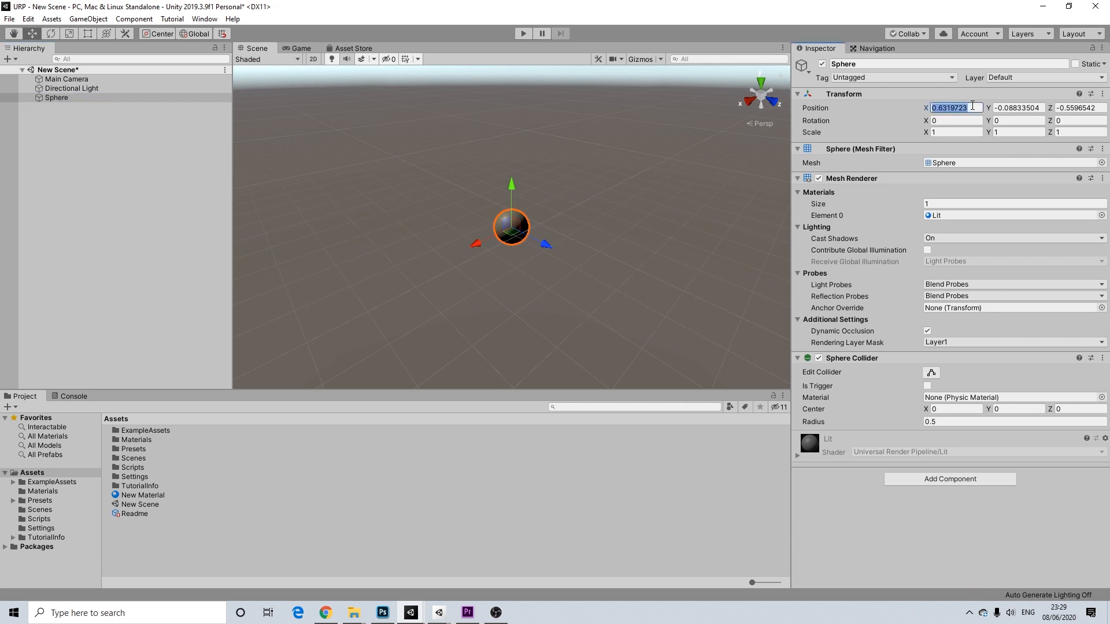
{"action": "type", "text": "0"}
{"action": "key", "text": "Tab"}
{"action": "type", "text": "0"}
{"action": "left_click", "coordinate": [1070, 107]}
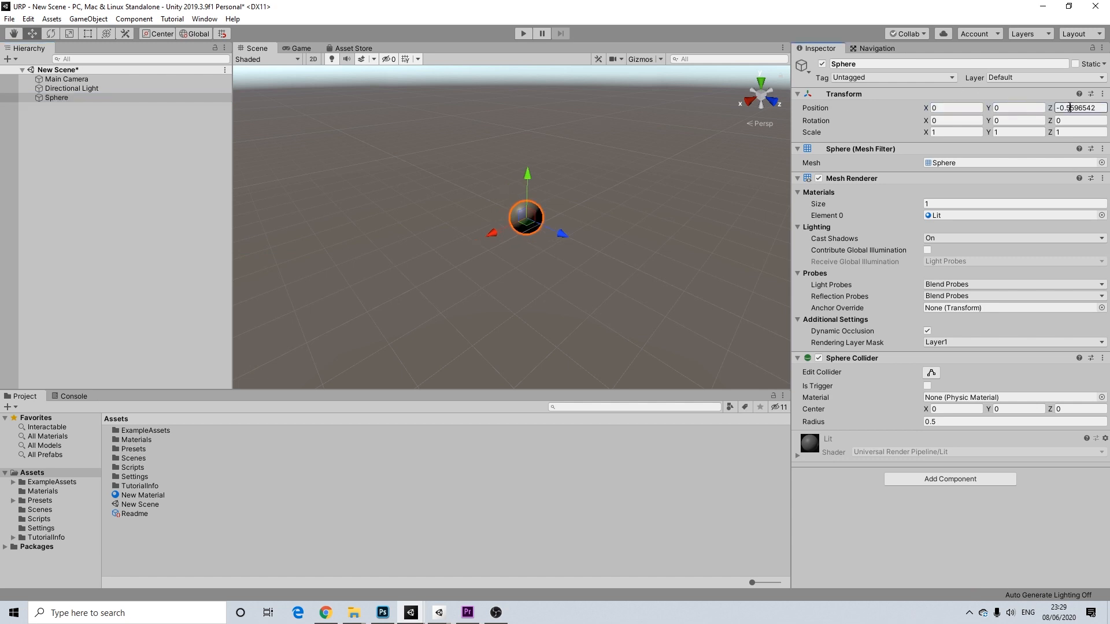
{"action": "type", "text": "0"}
- Set the URP sphere's scale to 5 on the X, Y and Z axes
{"action": "left_click", "coordinate": [949, 132]}
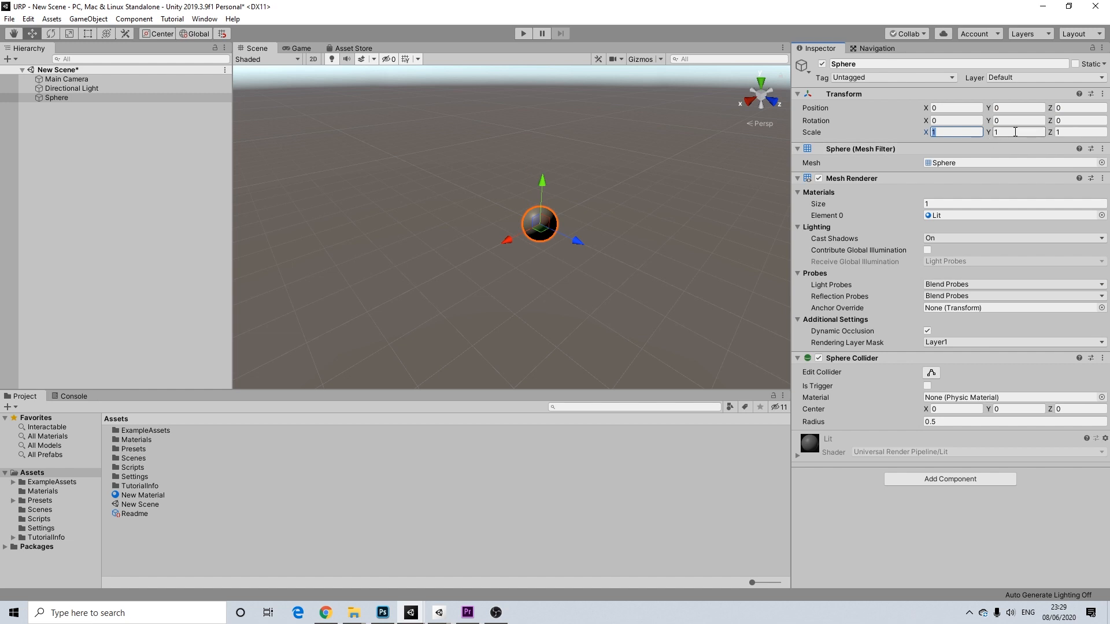
{"action": "type", "text": "5"}
{"action": "key", "text": "Tab"}
{"action": "type", "text": "5"}
{"action": "key", "text": "Tab"}
{"action": "type", "text": "5"}
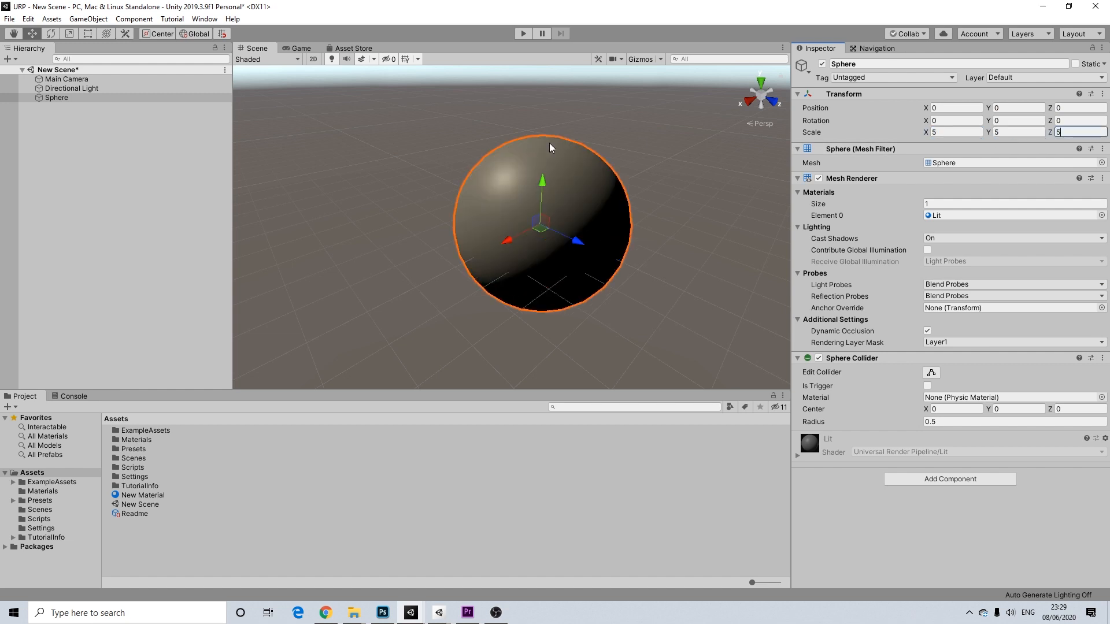
- View the sphere through the game camera, return to the scene and assign New Material to the sphere
{"action": "left_click", "coordinate": [298, 48]}
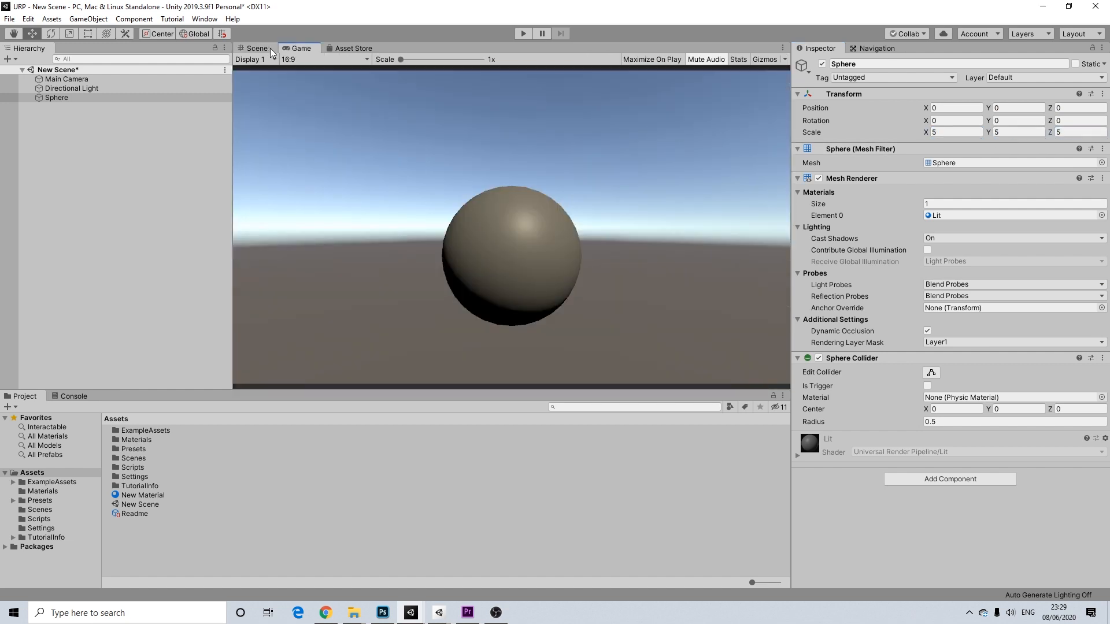
{"action": "left_click_drag", "start_coordinate": [145, 493], "coordinate": [522, 252]}
{"action": "left_click", "coordinate": [257, 48]}
{"action": "left_click_drag", "start_coordinate": [141, 496], "coordinate": [548, 243]}
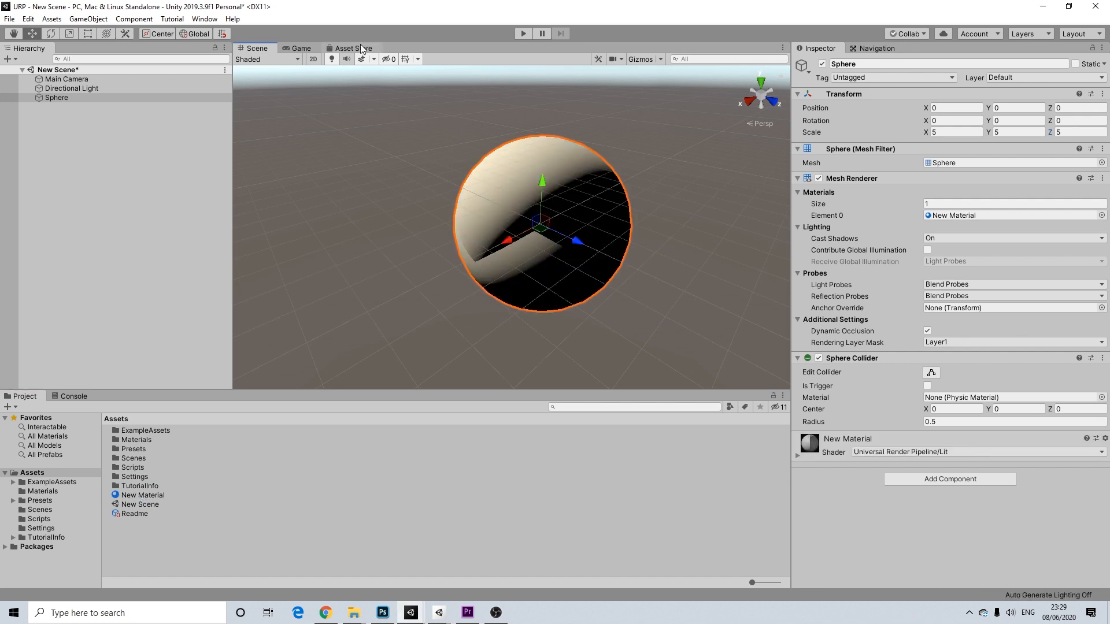
- Set New Material's surface type to Opaque and select the sphere to check its shading
{"action": "left_click", "coordinate": [145, 496]}
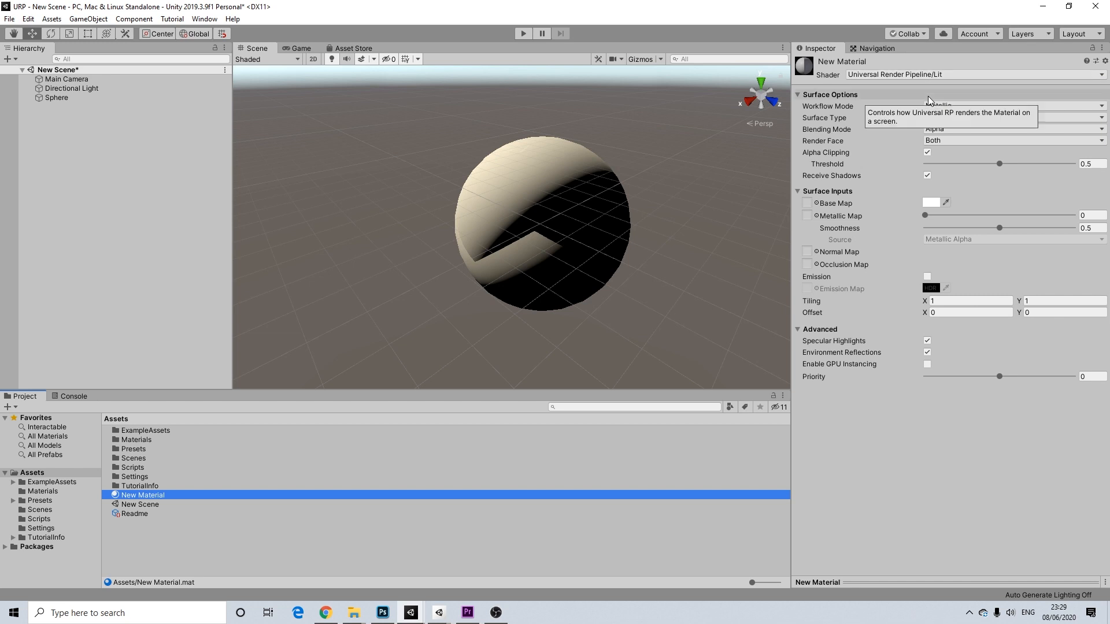
{"action": "left_click", "coordinate": [952, 129]}
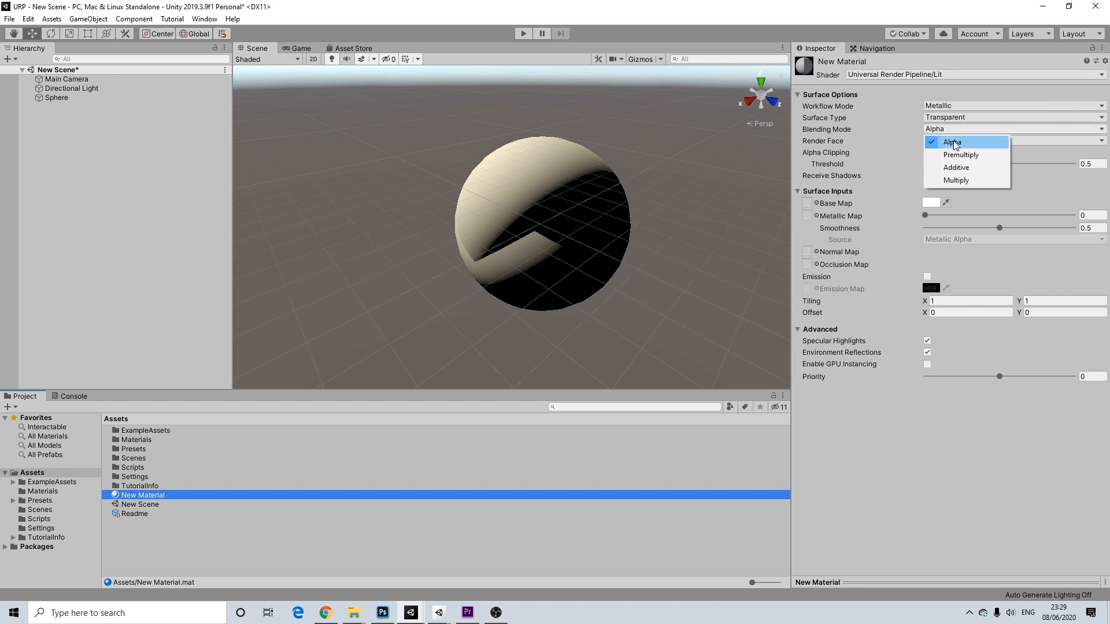
{"action": "left_click", "coordinate": [957, 143]}
{"action": "left_click", "coordinate": [956, 117]}
{"action": "left_click", "coordinate": [957, 131]}
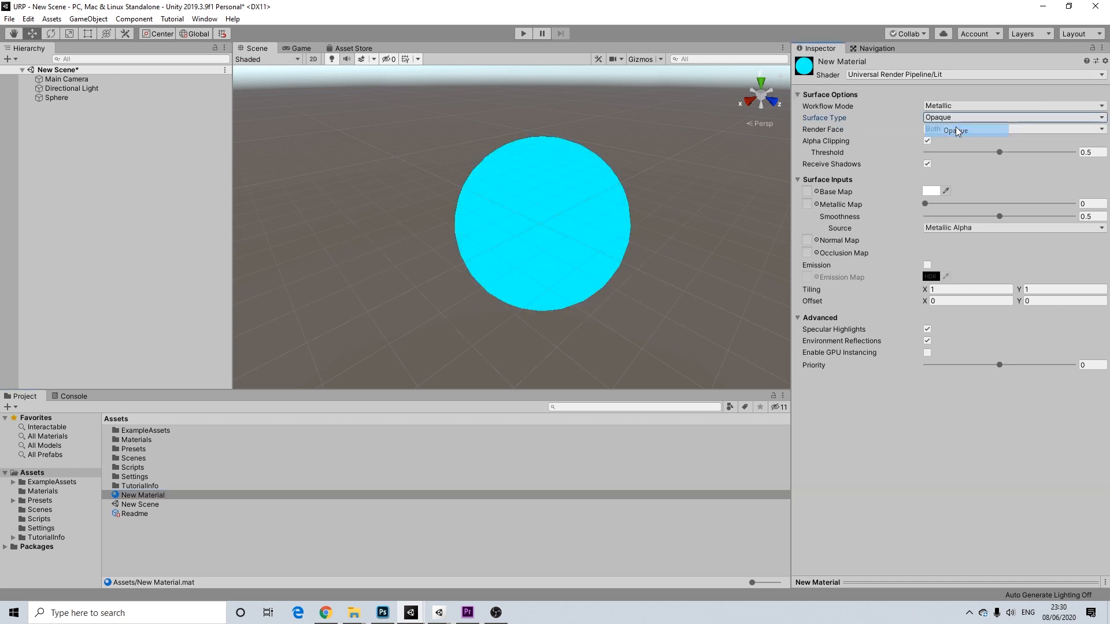
{"action": "left_click", "coordinate": [681, 181]}
{"action": "left_click", "coordinate": [564, 222]}
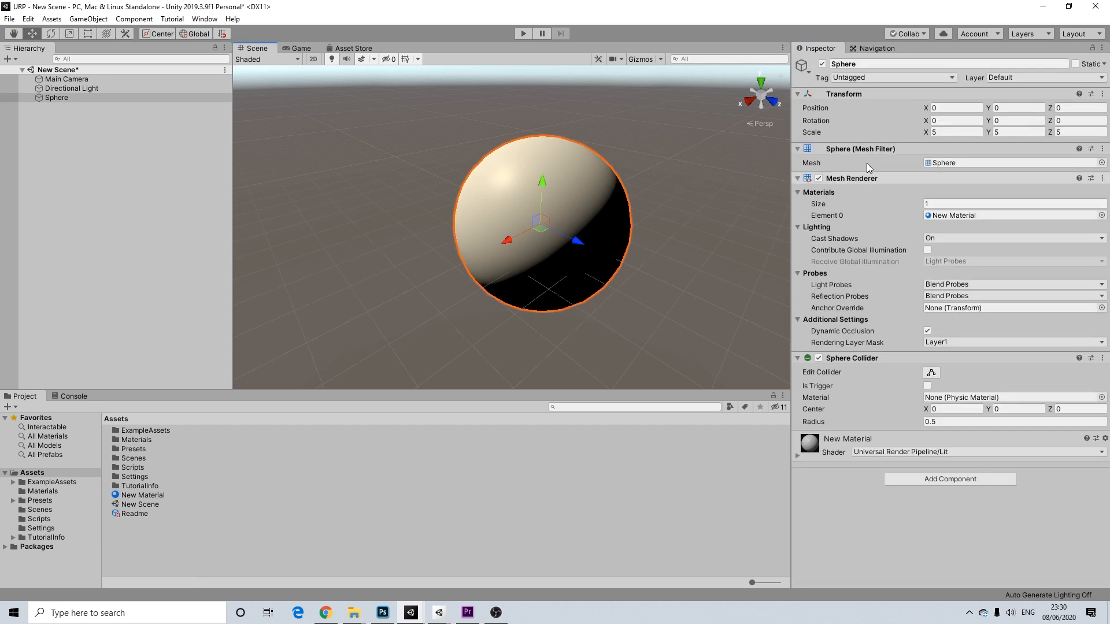
- Disable alpha clipping on New Material in the URP project and clear the selection
{"action": "left_click", "coordinate": [153, 486]}
{"action": "left_click", "coordinate": [154, 496]}
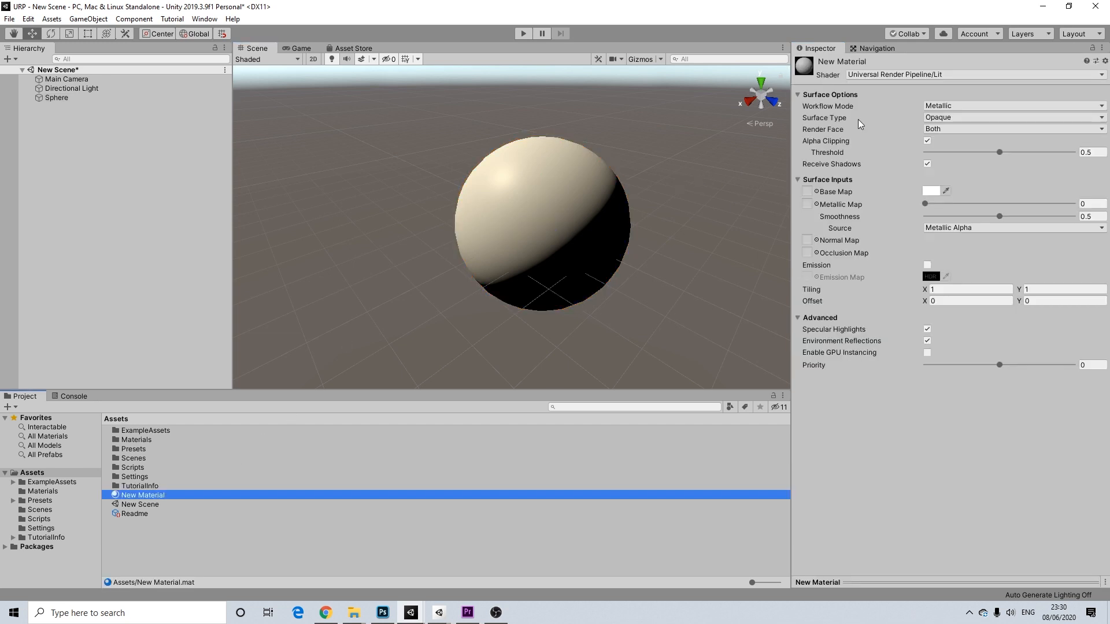
{"action": "left_click", "coordinate": [927, 141]}
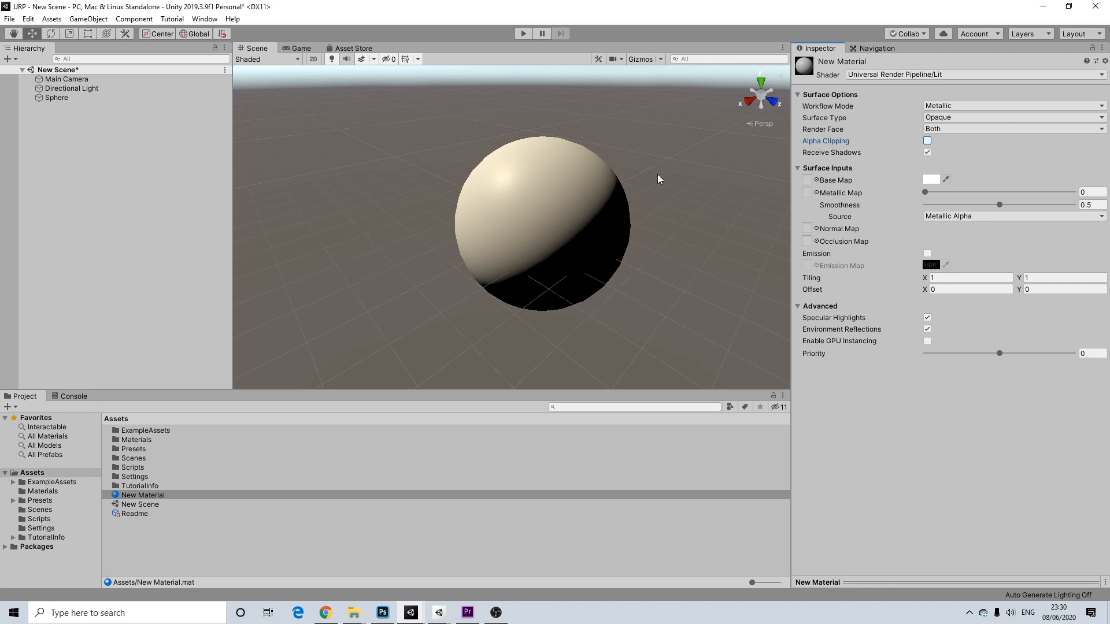
{"action": "left_click", "coordinate": [705, 168]}
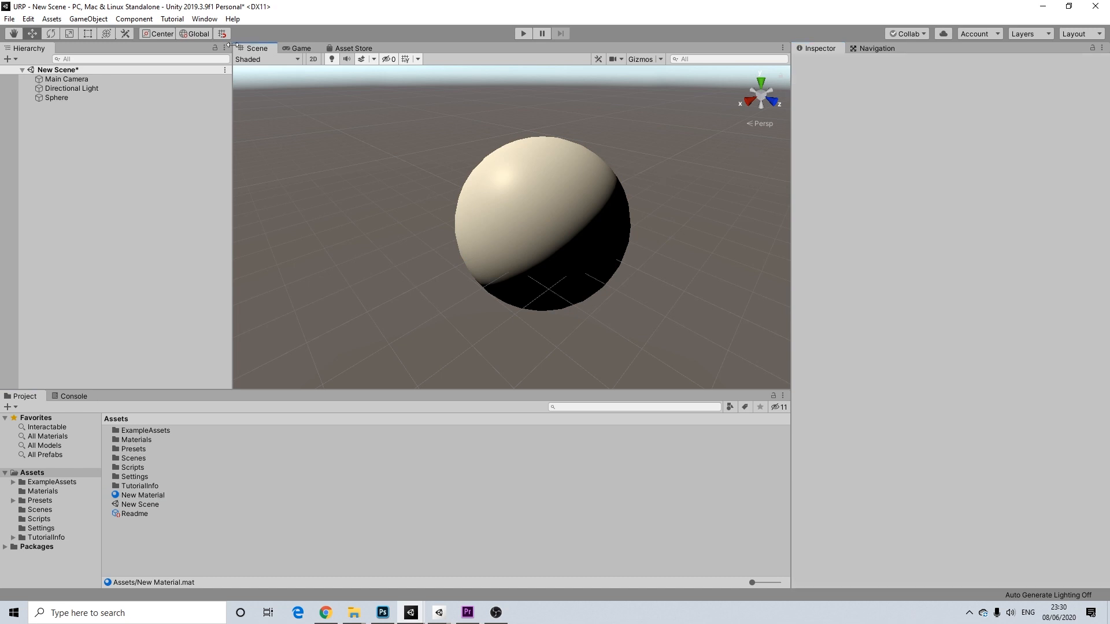
- Compare the sphere's rendering in the Game view of the URP and Build-in projects
{"action": "left_click", "coordinate": [298, 50]}
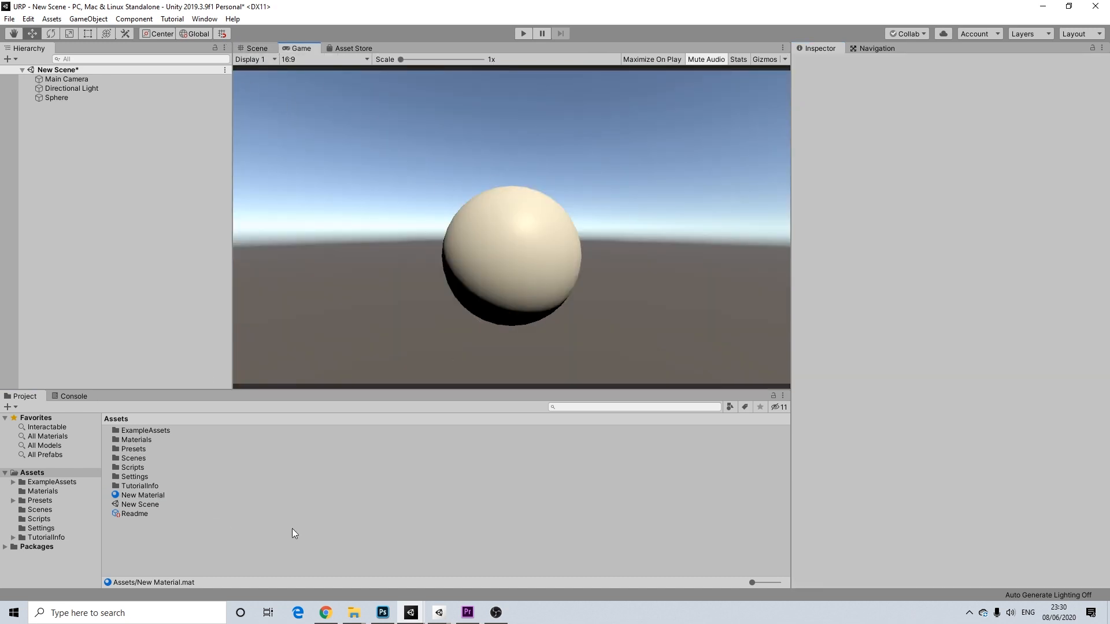
{"action": "mouse_move", "coordinate": [415, 615]}
{"action": "mouse_move", "coordinate": [336, 572]}
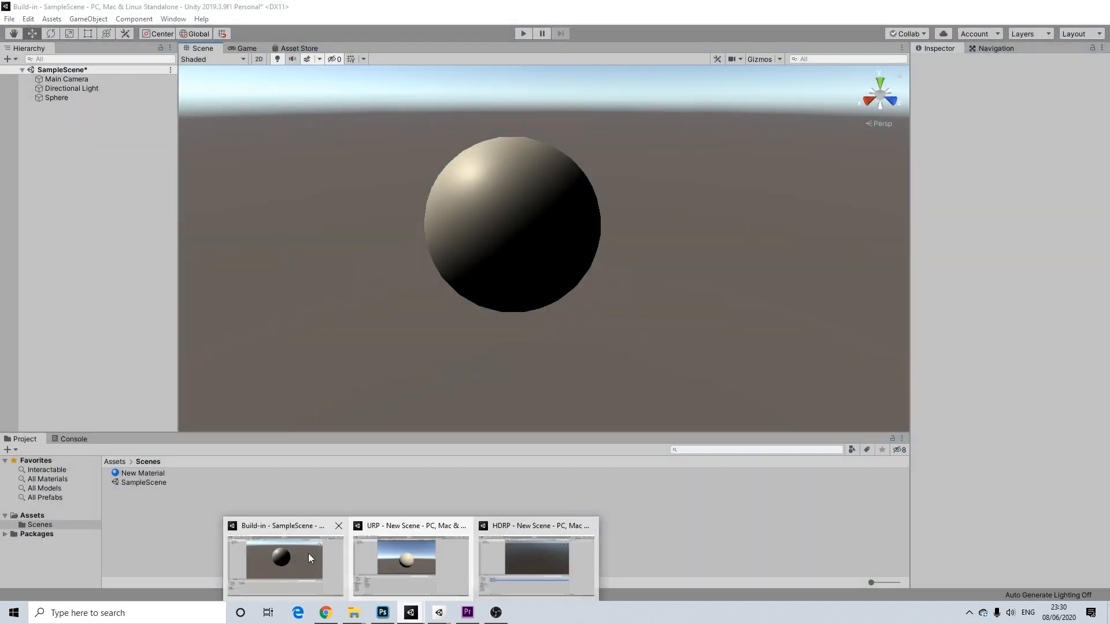
{"action": "left_click", "coordinate": [303, 552]}
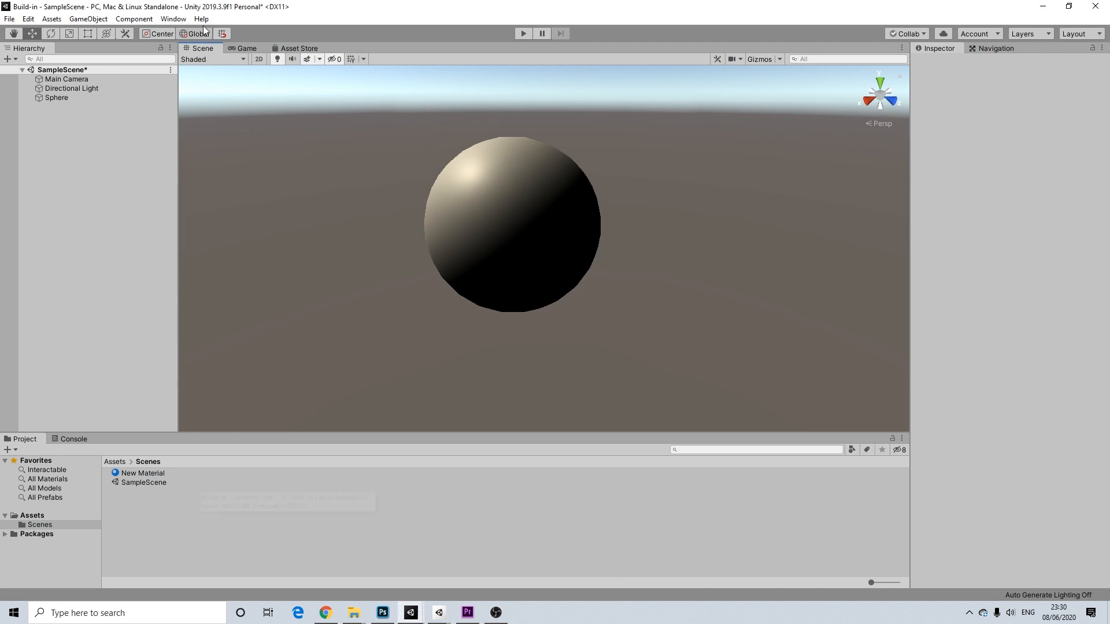
{"action": "left_click", "coordinate": [241, 47]}
- Switch to the HDRP project and add a sphere to New Scene
{"action": "mouse_move", "coordinate": [415, 612]}
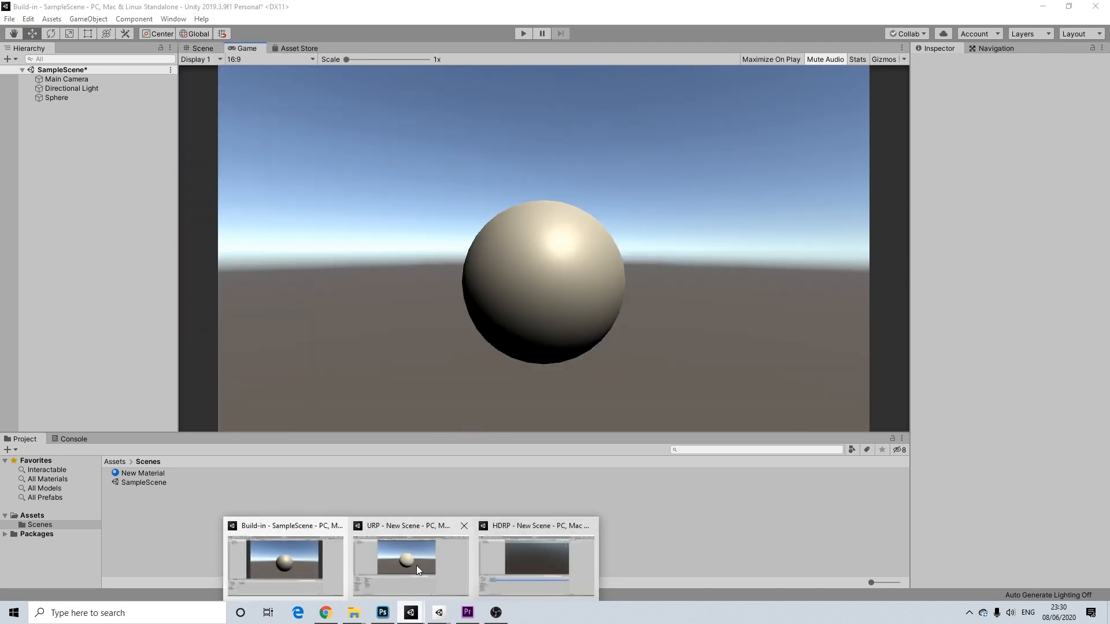
{"action": "mouse_move", "coordinate": [314, 556]}
{"action": "mouse_move", "coordinate": [515, 560]}
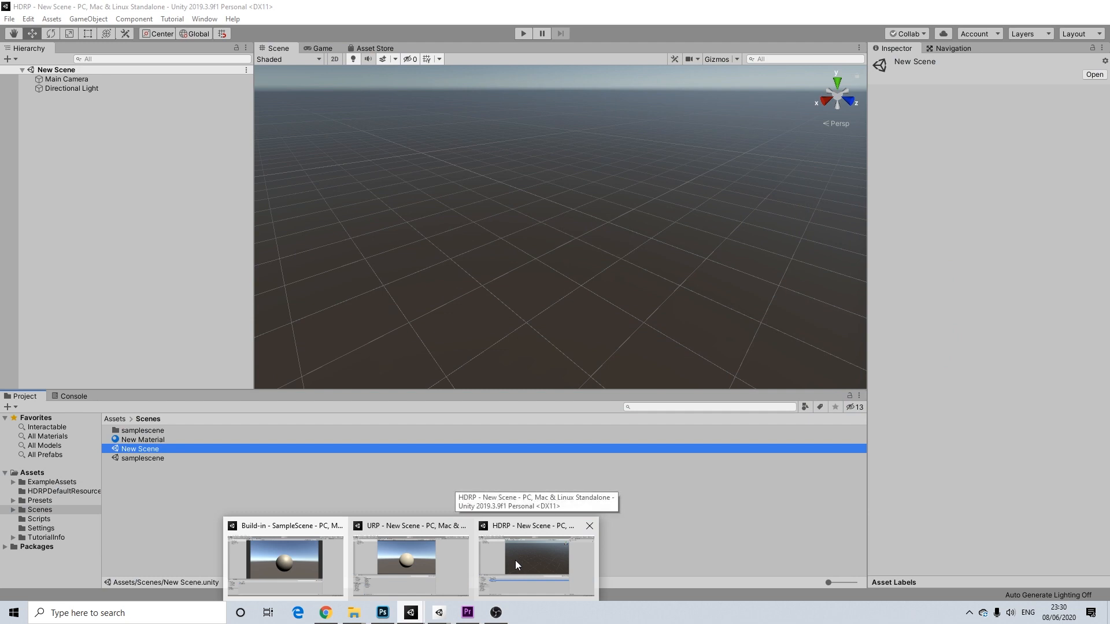
{"action": "left_click", "coordinate": [515, 560]}
{"action": "left_click", "coordinate": [70, 124]}
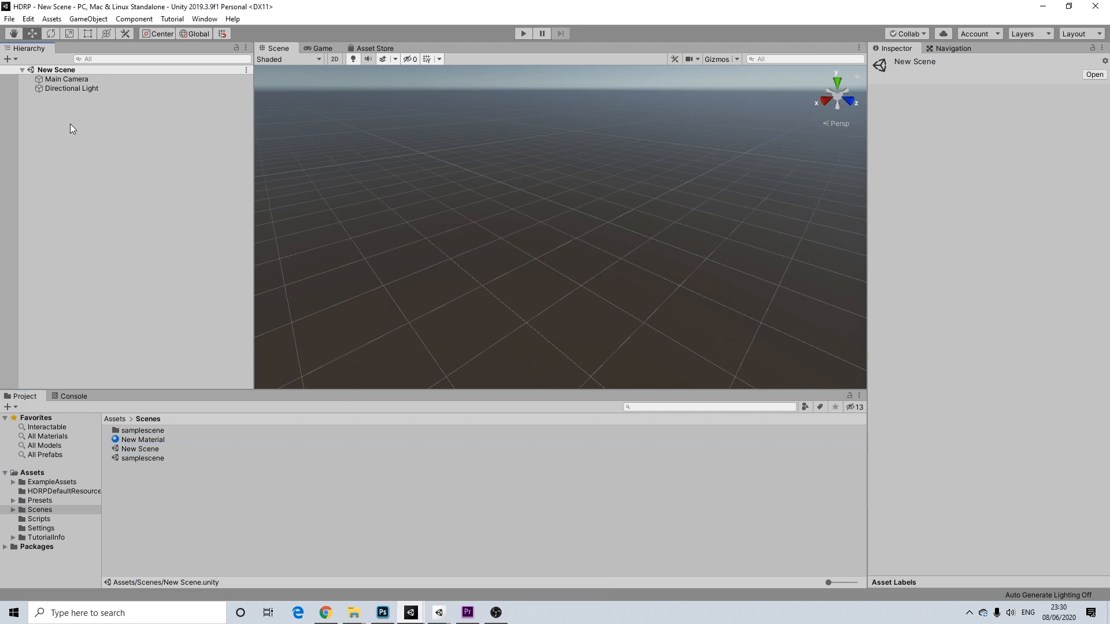
{"action": "right_click", "coordinate": [74, 116]}
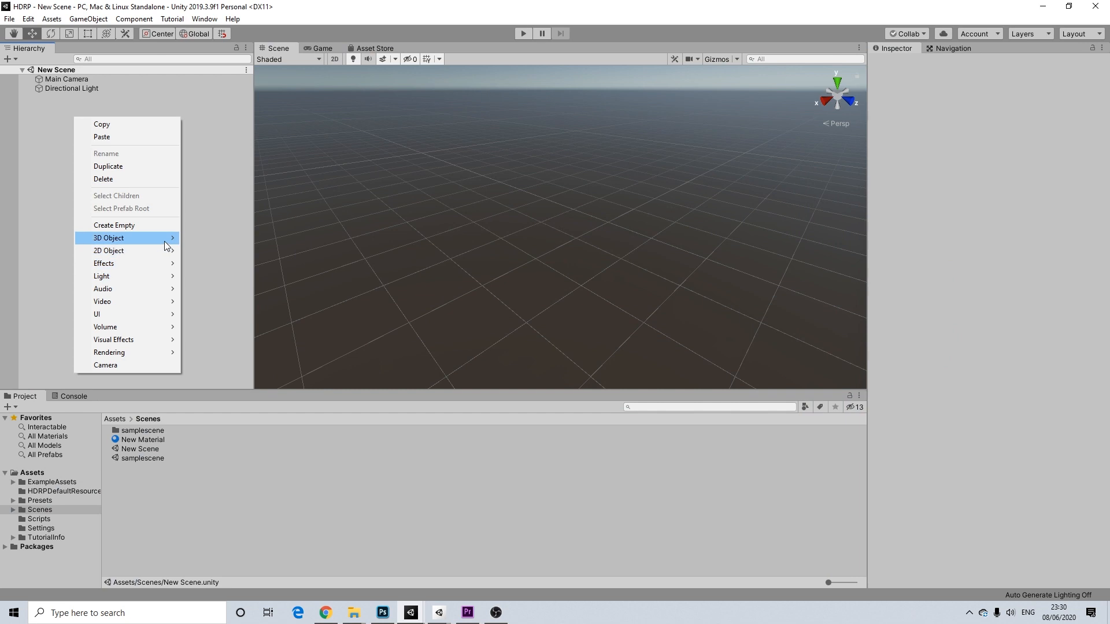
{"action": "mouse_move", "coordinate": [164, 239]}
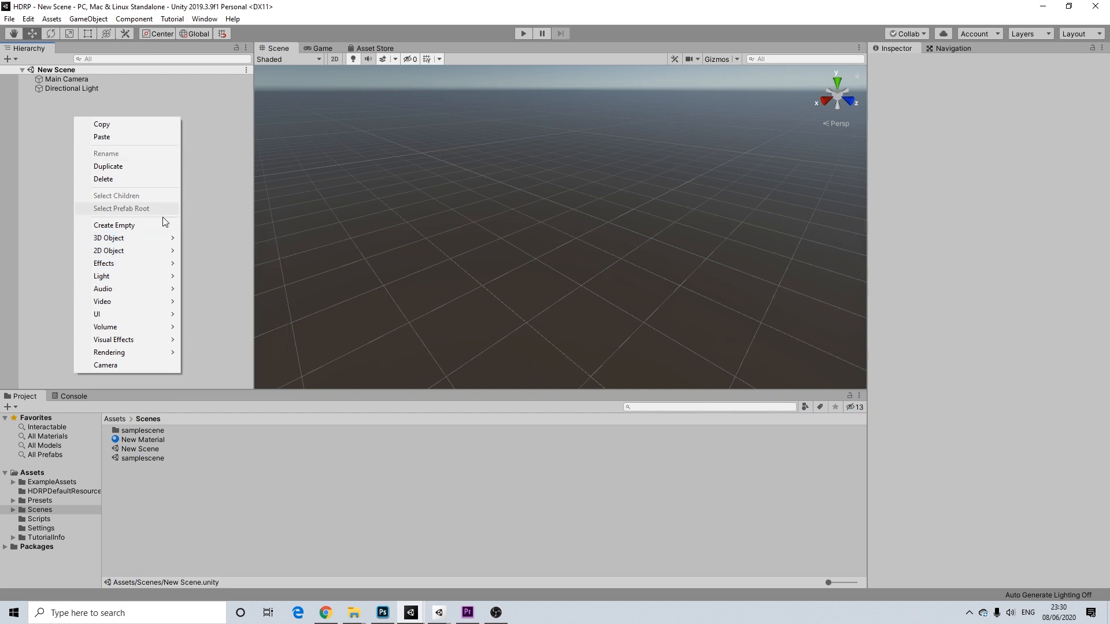
{"action": "left_click", "coordinate": [218, 252]}
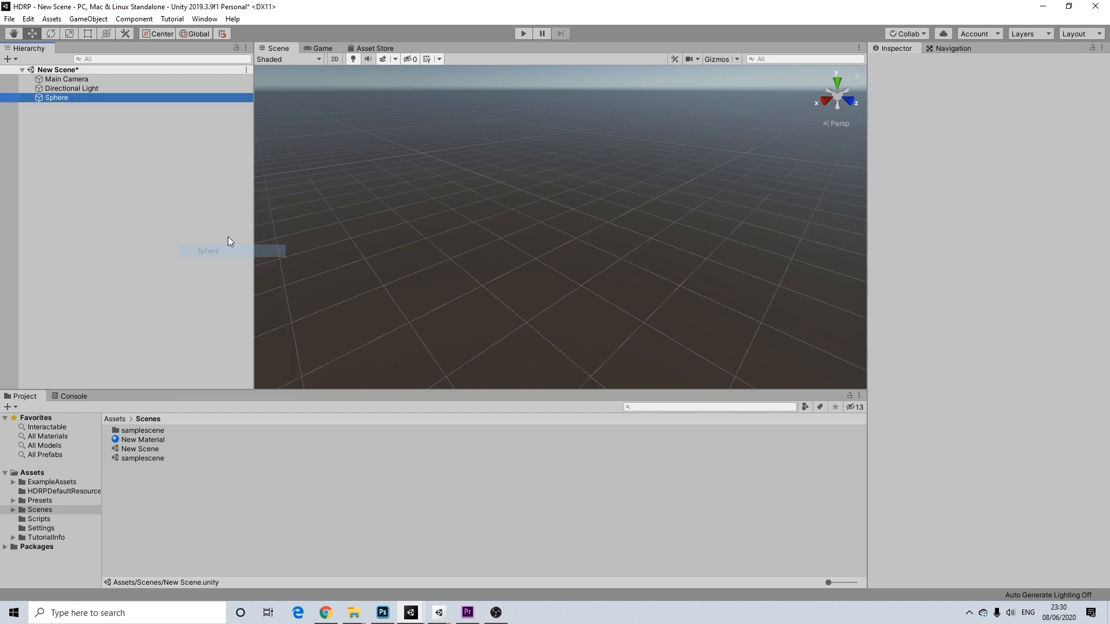
- Set the HDRP sphere's position to 0, 0, 0
{"action": "left_click", "coordinate": [989, 108]}
{"action": "type", "text": "0"}
{"action": "left_click", "coordinate": [1037, 108]}
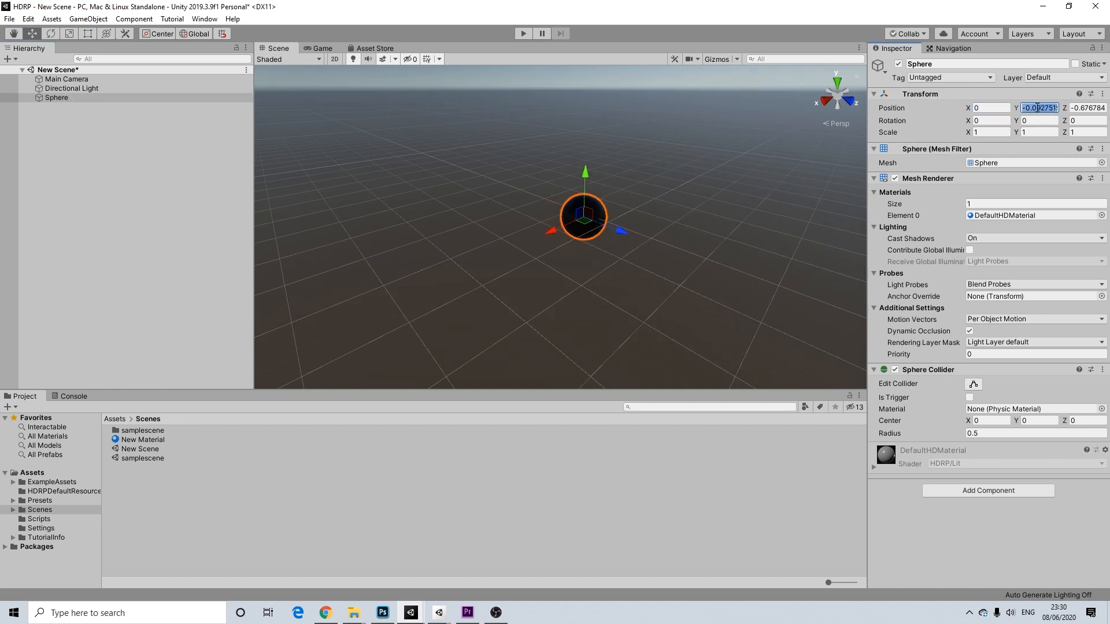
{"action": "type", "text": "0"}
{"action": "left_click", "coordinate": [1081, 108]}
{"action": "type", "text": "0"}
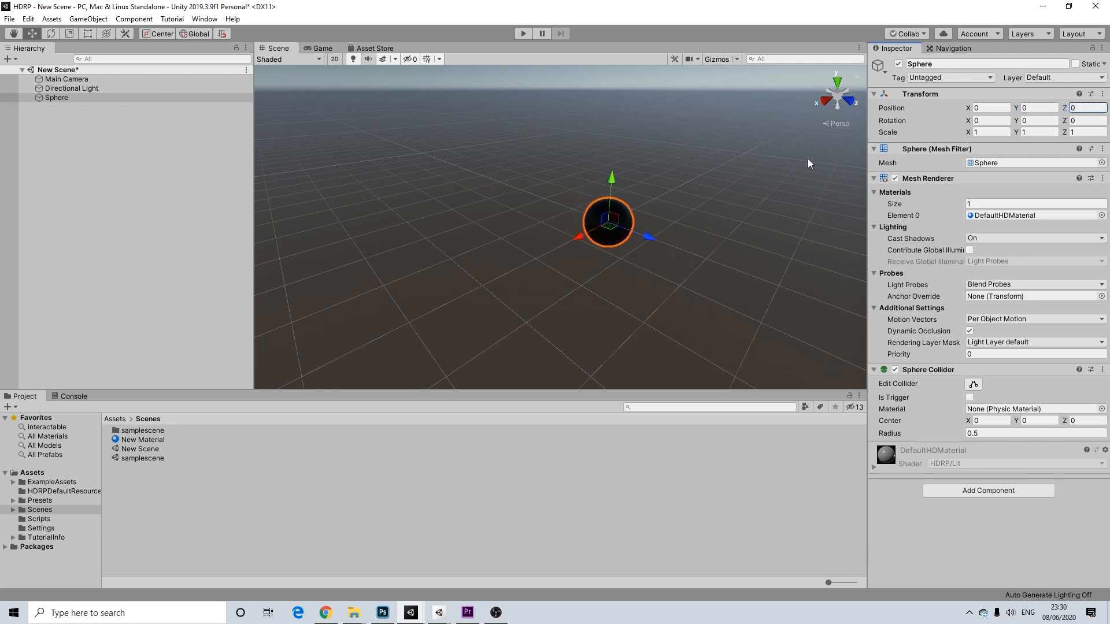
- Set the HDRP sphere's scale to 5 on the X, Y and Z axes
{"action": "left_click", "coordinate": [951, 137]}
{"action": "type", "text": "5"}
{"action": "left_click", "coordinate": [1048, 132]}
{"action": "type", "text": "5"}
{"action": "key", "text": "Tab"}
{"action": "type", "text": "5"}
{"action": "left_click", "coordinate": [744, 144]}
{"action": "middle_click_drag", "start_coordinate": [773, 162], "coordinate": [603, 172]}
{"action": "left_click", "coordinate": [602, 171]}
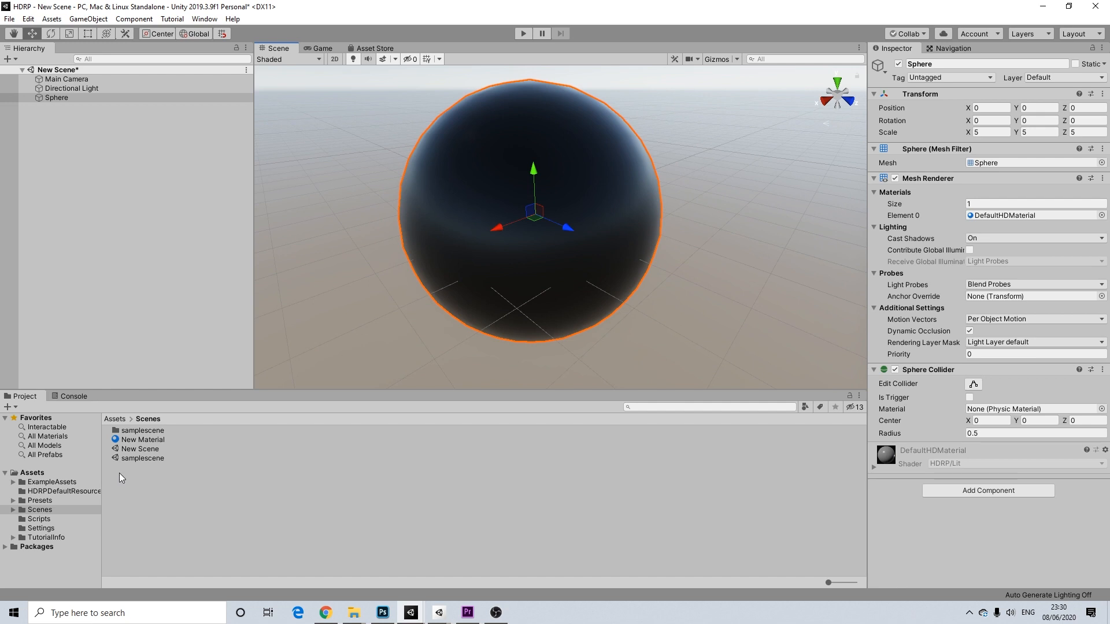
- Assign New Material to the HDRP sphere and open the material's properties
{"action": "left_click_drag", "start_coordinate": [459, 329], "coordinate": [527, 263]}
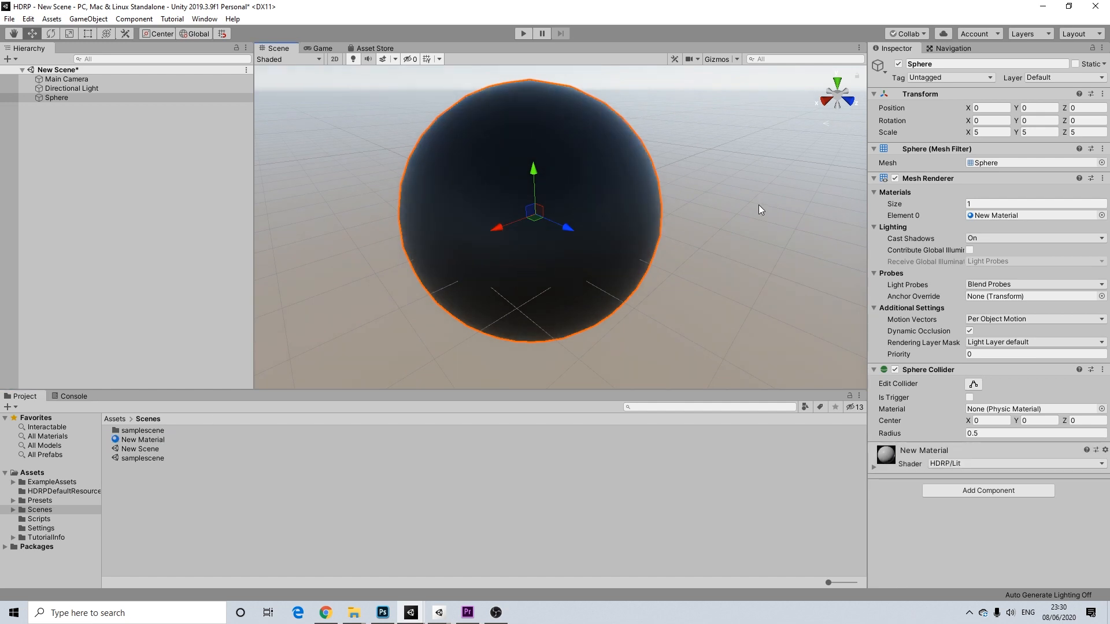
{"action": "left_click", "coordinate": [155, 441]}
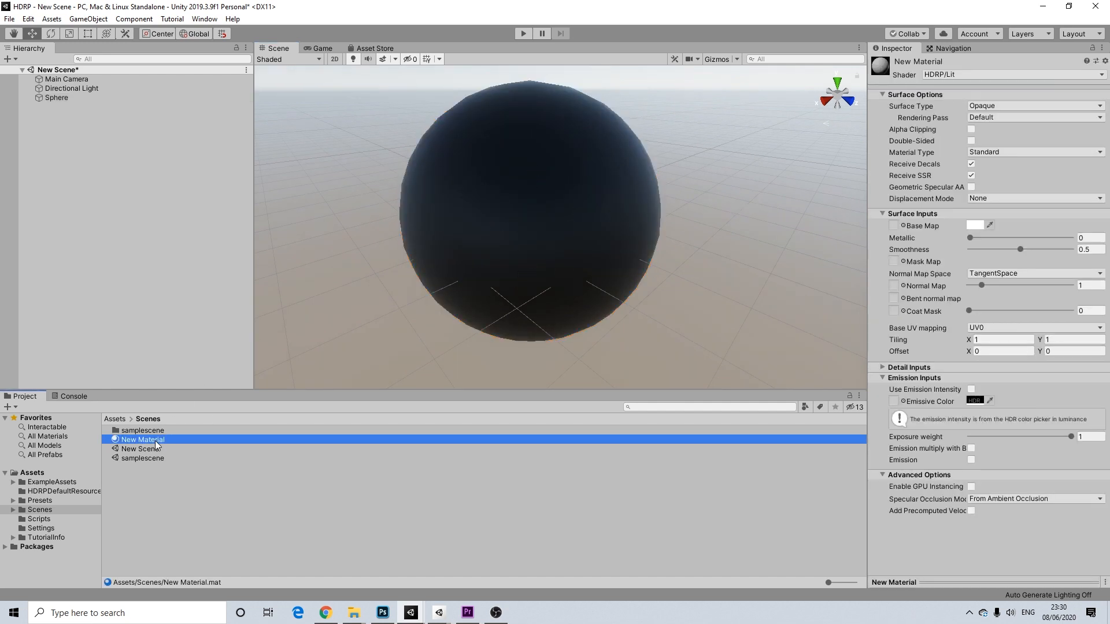
- Preview the HDRP sphere in the Game view and return to the Scene view
{"action": "left_click", "coordinate": [731, 203]}
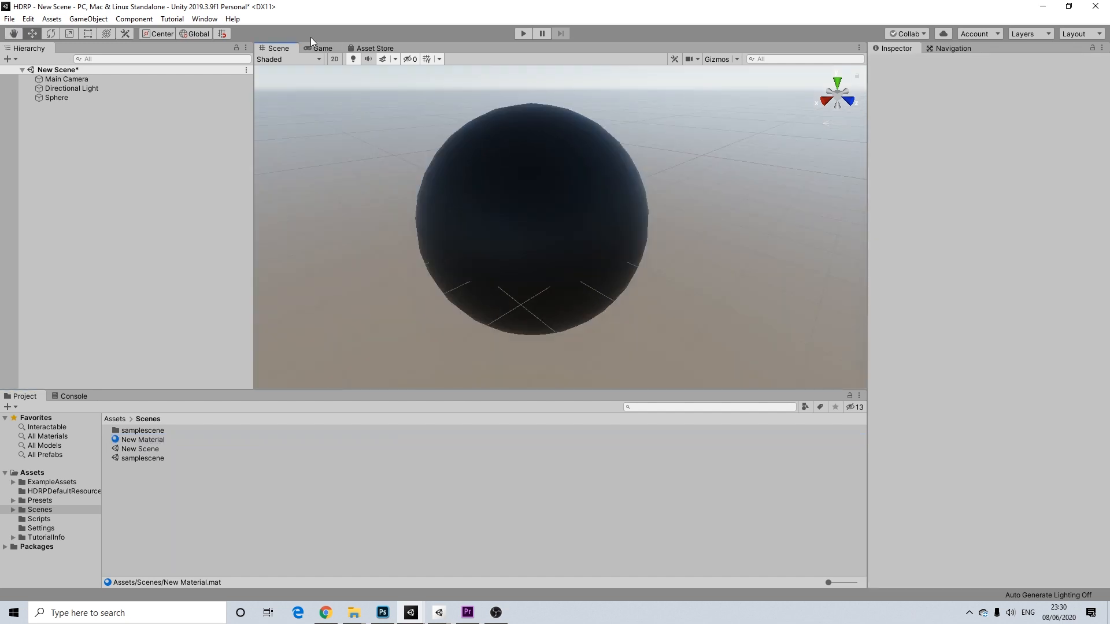
{"action": "left_click", "coordinate": [315, 48]}
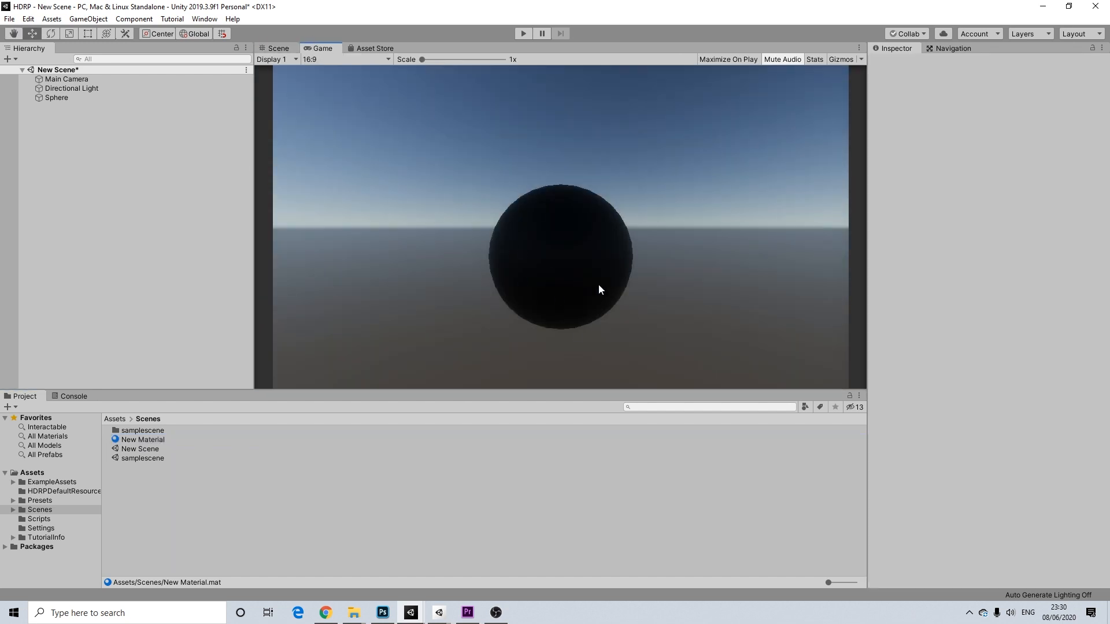
{"action": "left_click", "coordinate": [279, 48]}
- Add a Sky and Fog Volume to the HDRP New Scene
{"action": "right_click", "coordinate": [93, 132]}
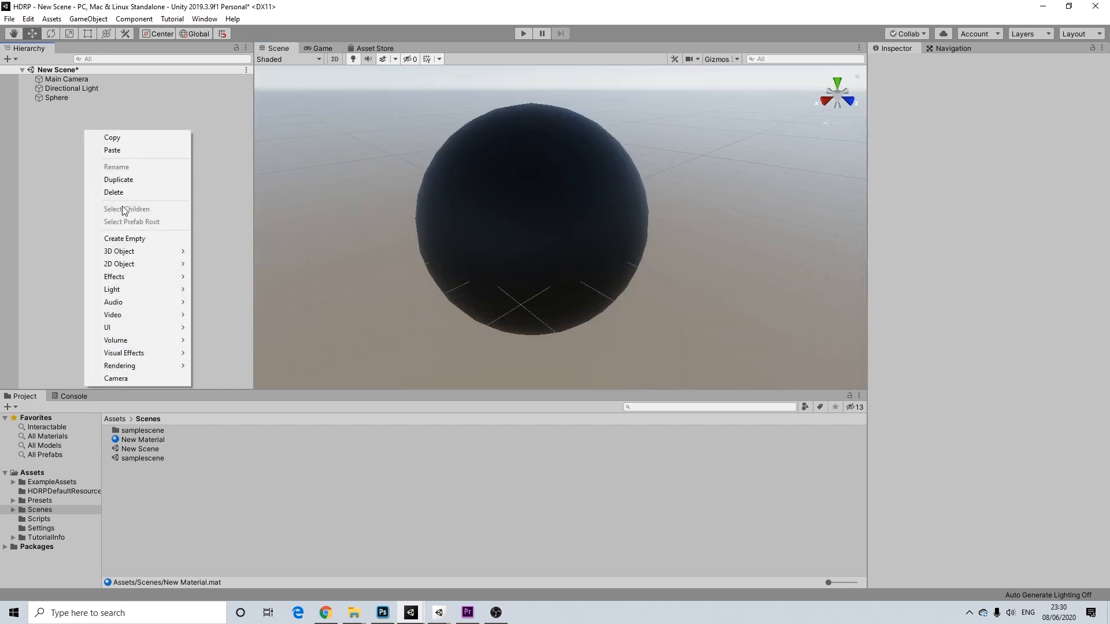
{"action": "mouse_move", "coordinate": [172, 341]}
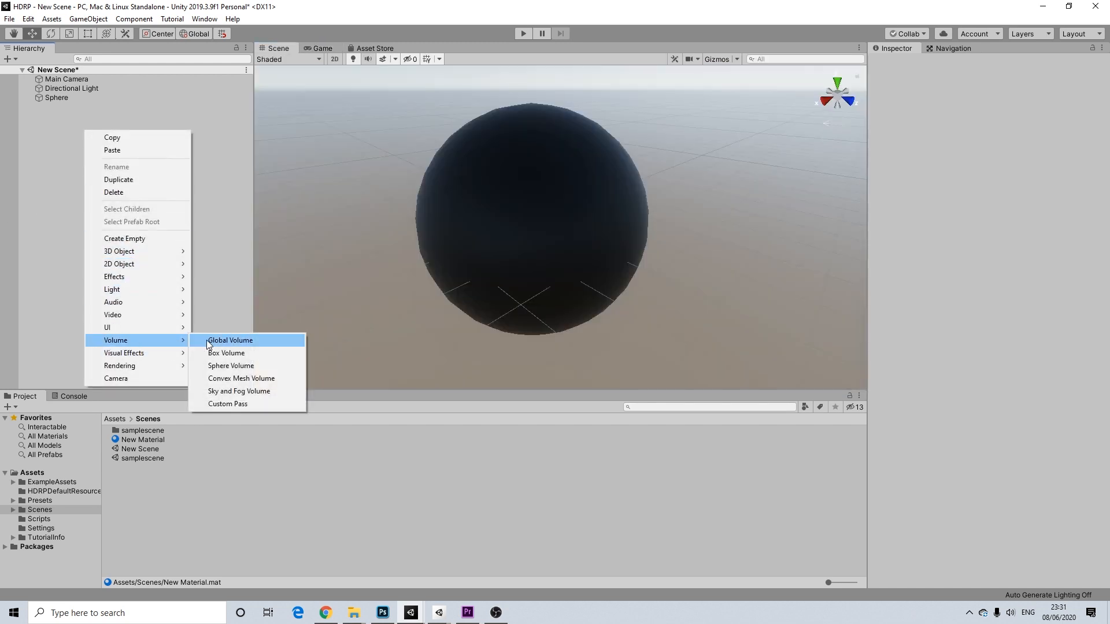
{"action": "left_click", "coordinate": [227, 392]}
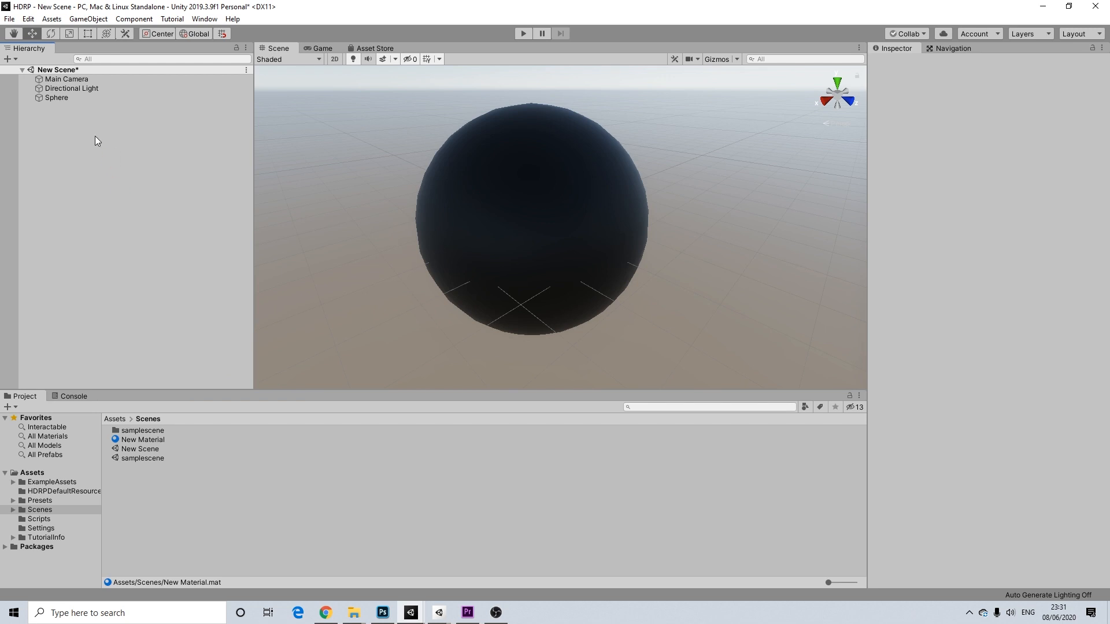
{"action": "mouse_move", "coordinate": [72, 105]}
{"action": "left_mouse_down"}
{"action": "mouse_move", "coordinate": [54, 105]}
{"action": "mouse_move", "coordinate": [66, 97]}
{"action": "left_mouse_up"}
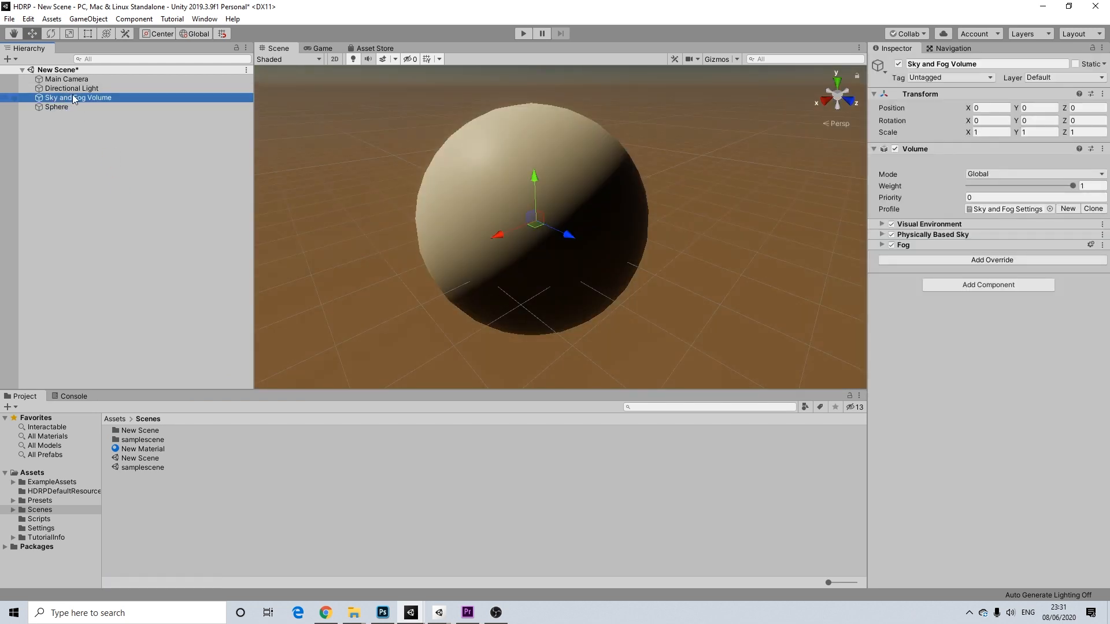
- Compare the sphere's look under the Sky and Fog Volume in the Game and Scene views
{"action": "left_click", "coordinate": [323, 49]}
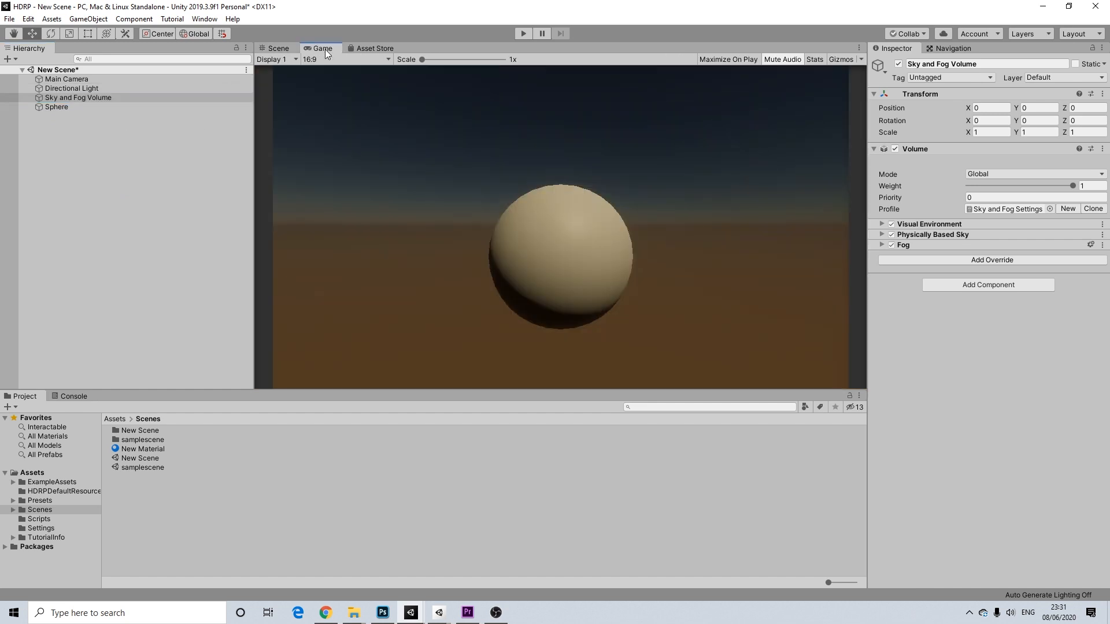
{"action": "left_click", "coordinate": [279, 48]}
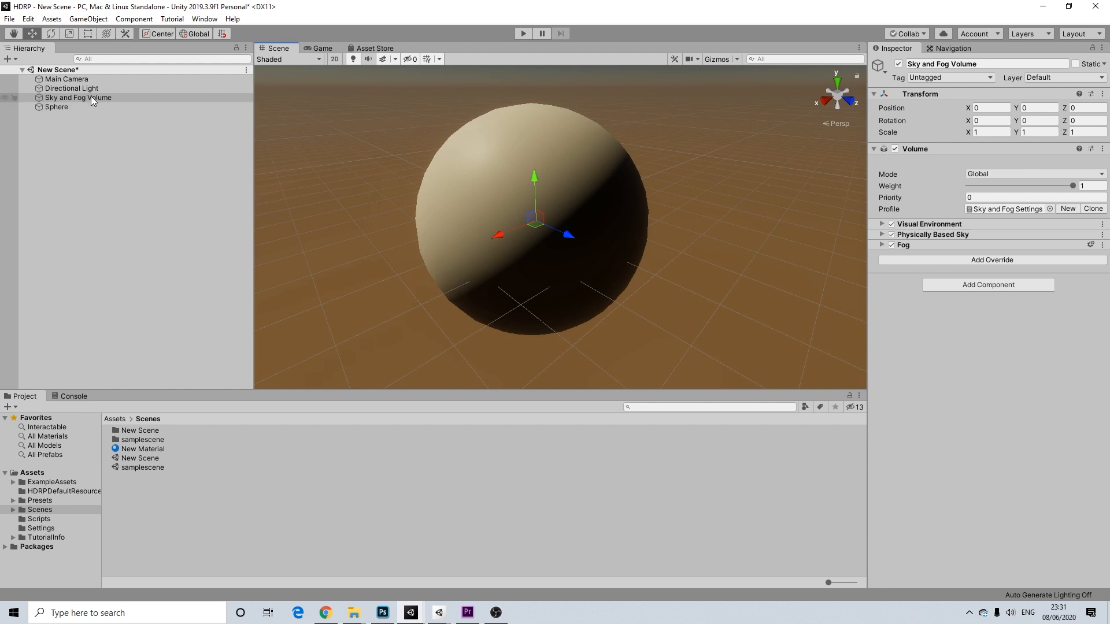
{"action": "scroll", "coordinate": [448, 176], "scroll_direction": "down", "scroll_amount": 2}
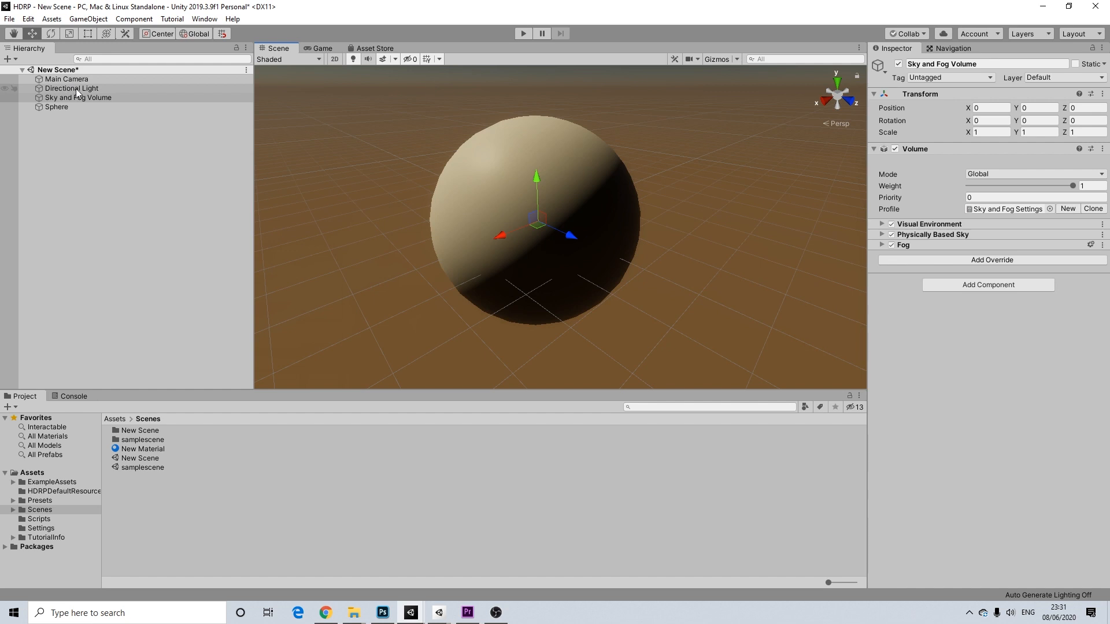
{"action": "left_click", "coordinate": [311, 48]}
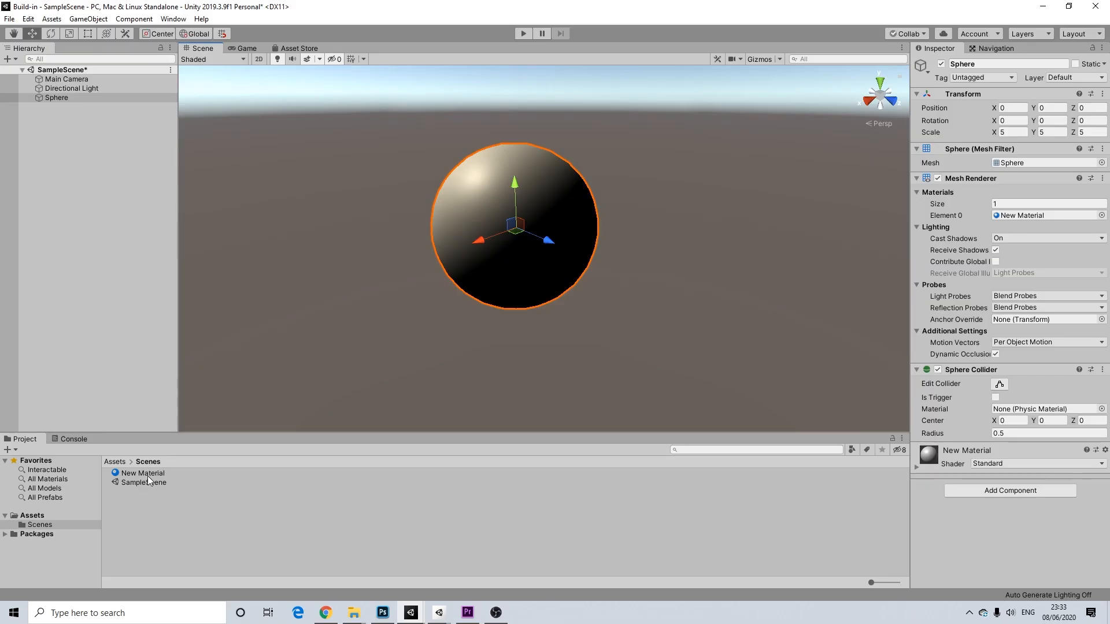
- Open New Material in the Build-in project and set its Rendering Mode to Opaque
{"action": "left_click", "coordinate": [148, 474]}
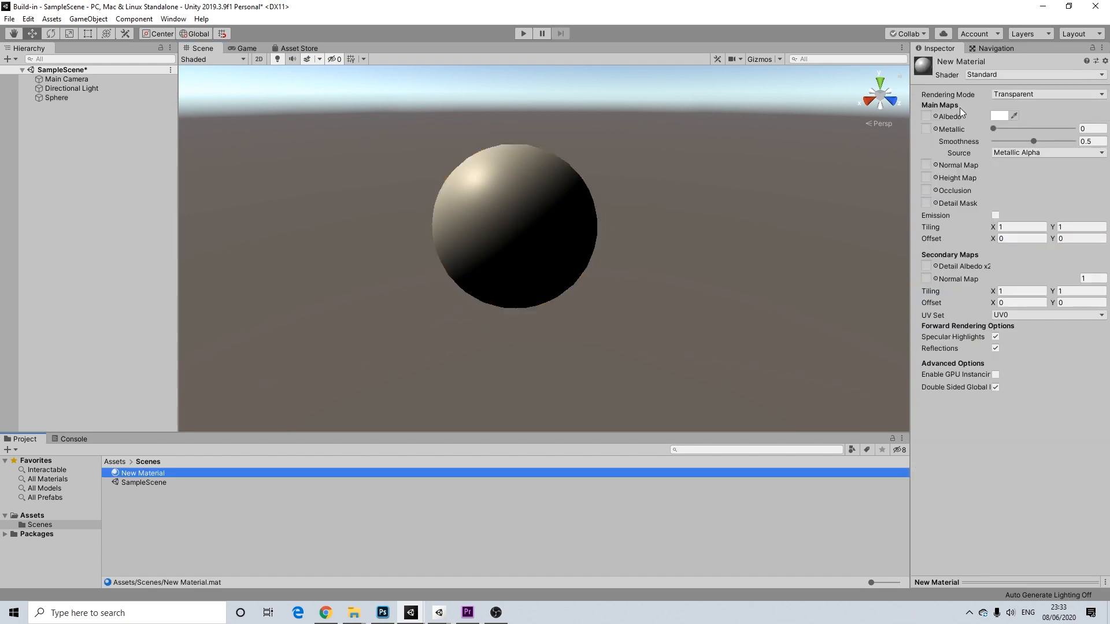
{"action": "left_click", "coordinate": [1027, 95]}
{"action": "left_click", "coordinate": [1021, 105]}
{"action": "left_click", "coordinate": [1021, 96]}
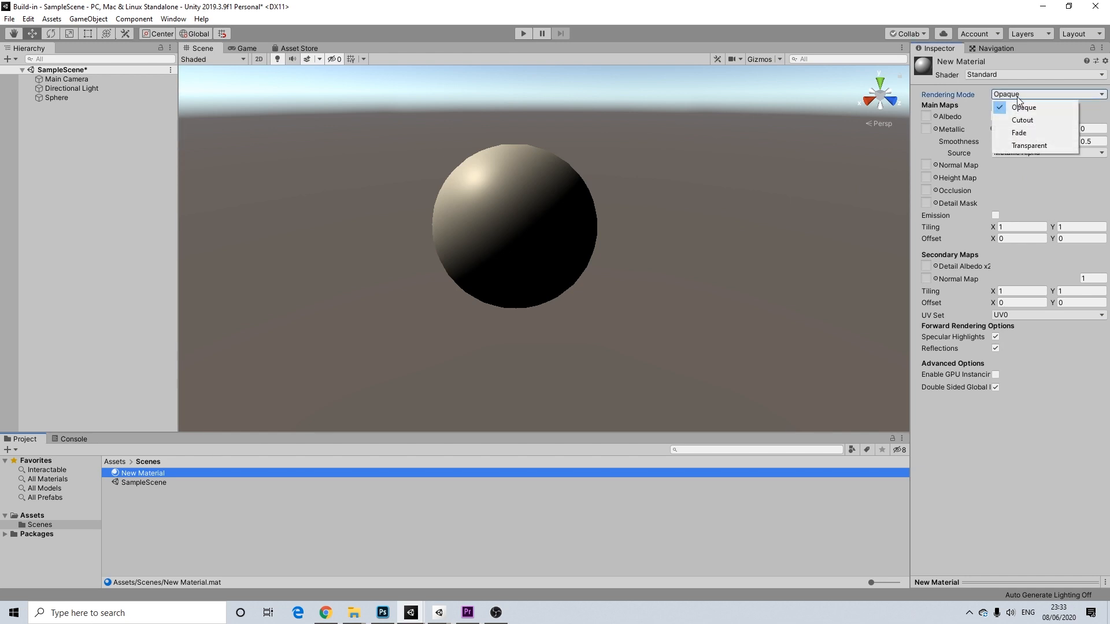
{"action": "left_click", "coordinate": [1015, 146]}
{"action": "left_click", "coordinate": [1023, 93]}
{"action": "left_click", "coordinate": [1018, 106]}
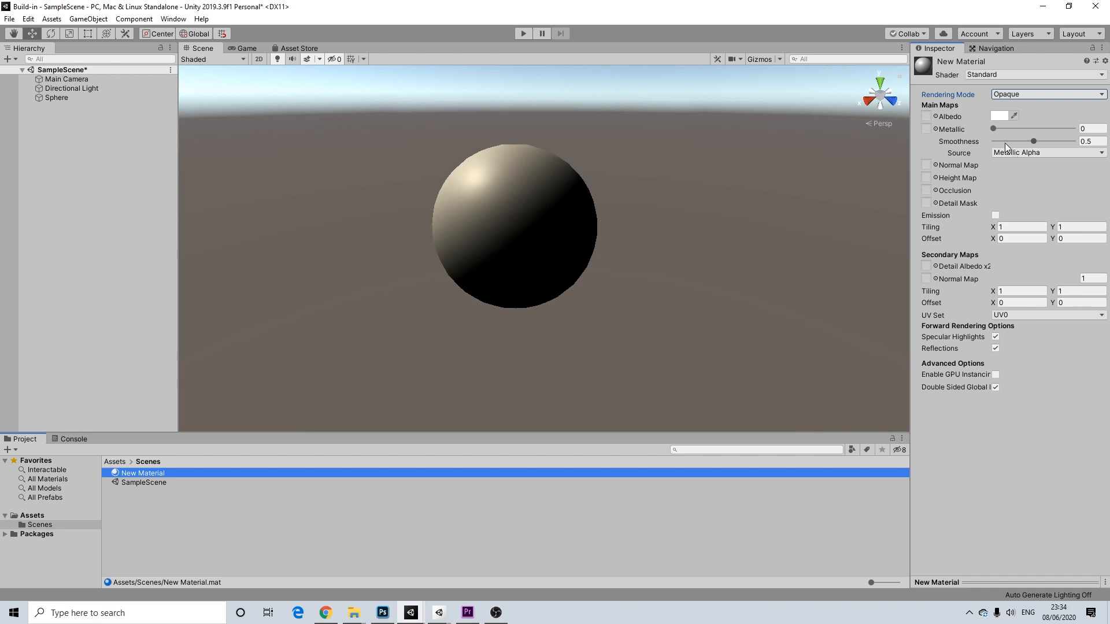
- Try a Smoothness of 0.441 on New Material, undo it, and inspect the Albedo colour picker
{"action": "left_click_drag", "start_coordinate": [993, 129], "coordinate": [1030, 144]}
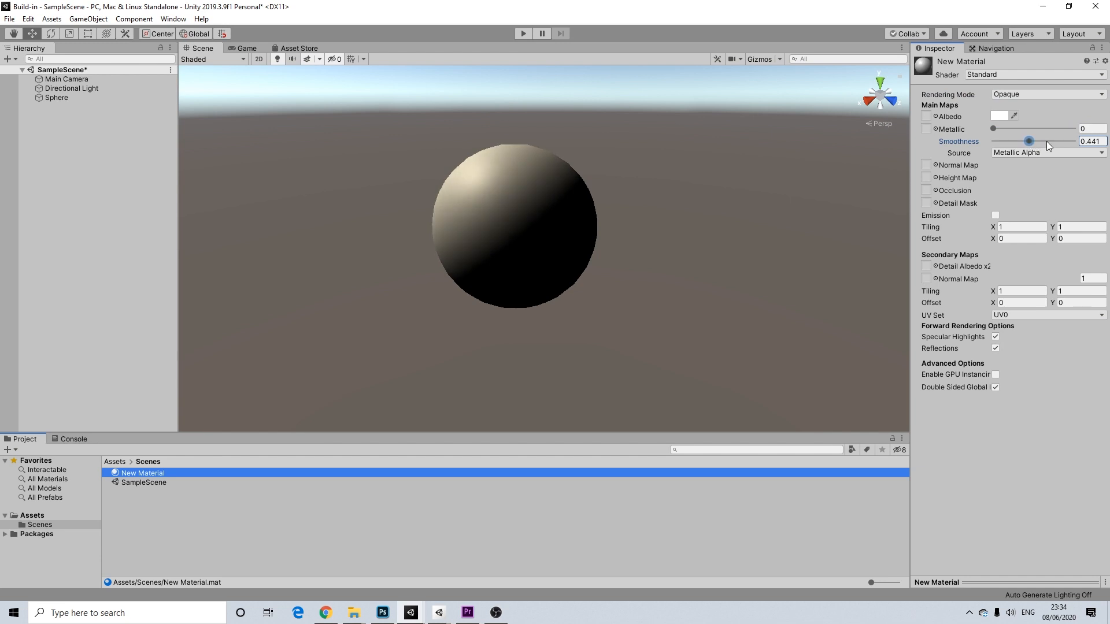
{"action": "key", "text": "ctrl+z"}
{"action": "left_click", "coordinate": [999, 116]}
{"action": "left_click_drag", "start_coordinate": [1038, 317], "coordinate": [979, 262]}
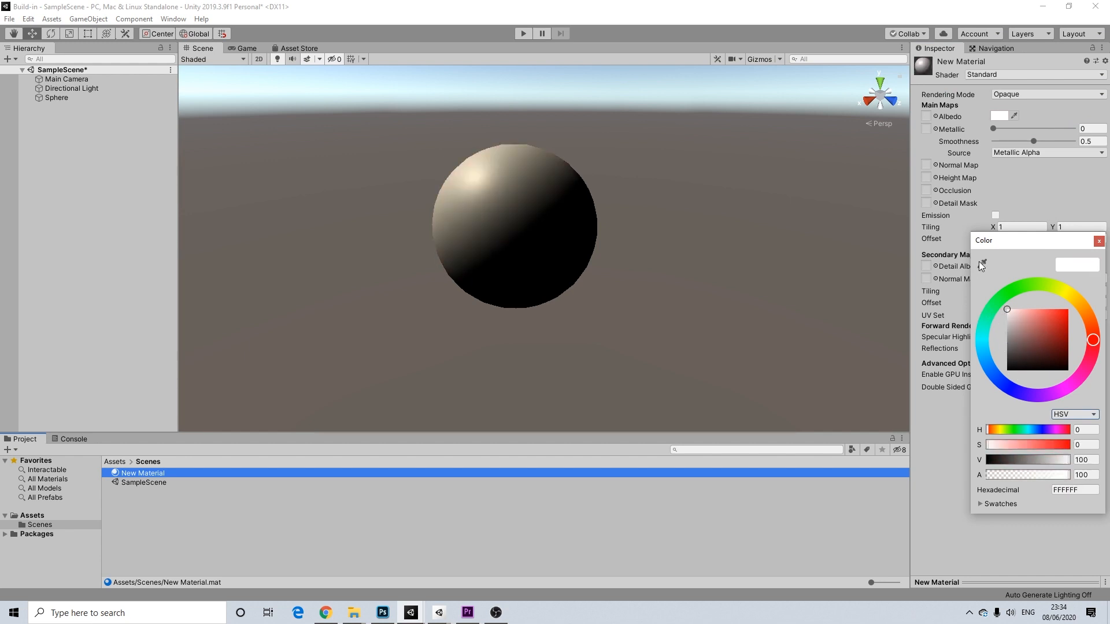
{"action": "left_click", "coordinate": [1099, 241]}
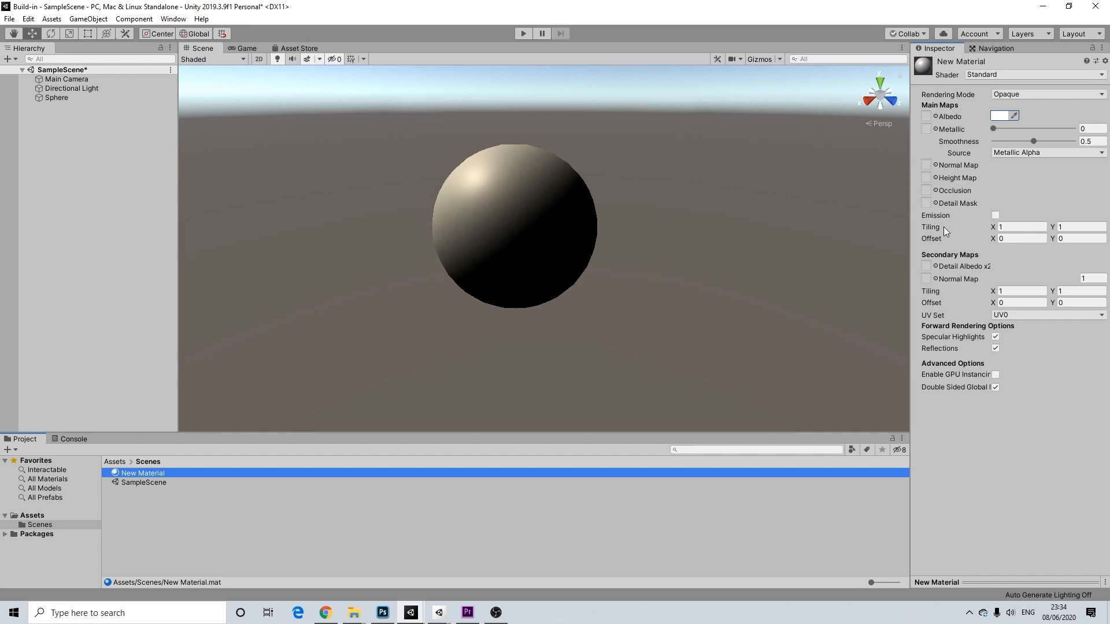
- Examine New Material's Emission options and the Unlit shaders available, leaving the Standard shader assigned
{"action": "left_click", "coordinate": [999, 214]}
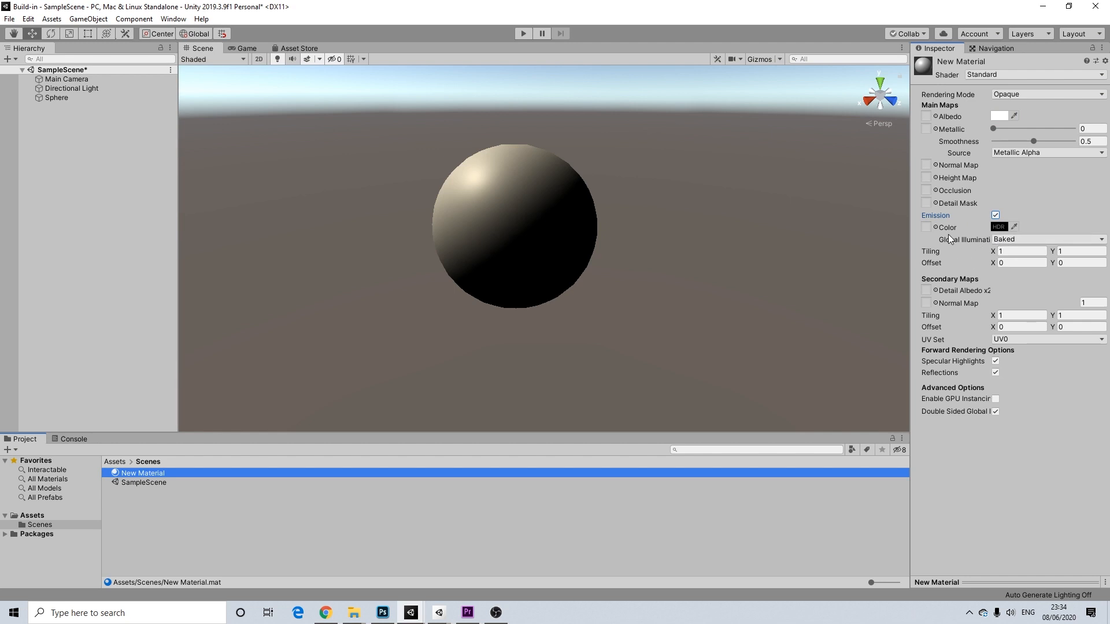
{"action": "left_click", "coordinate": [995, 216]}
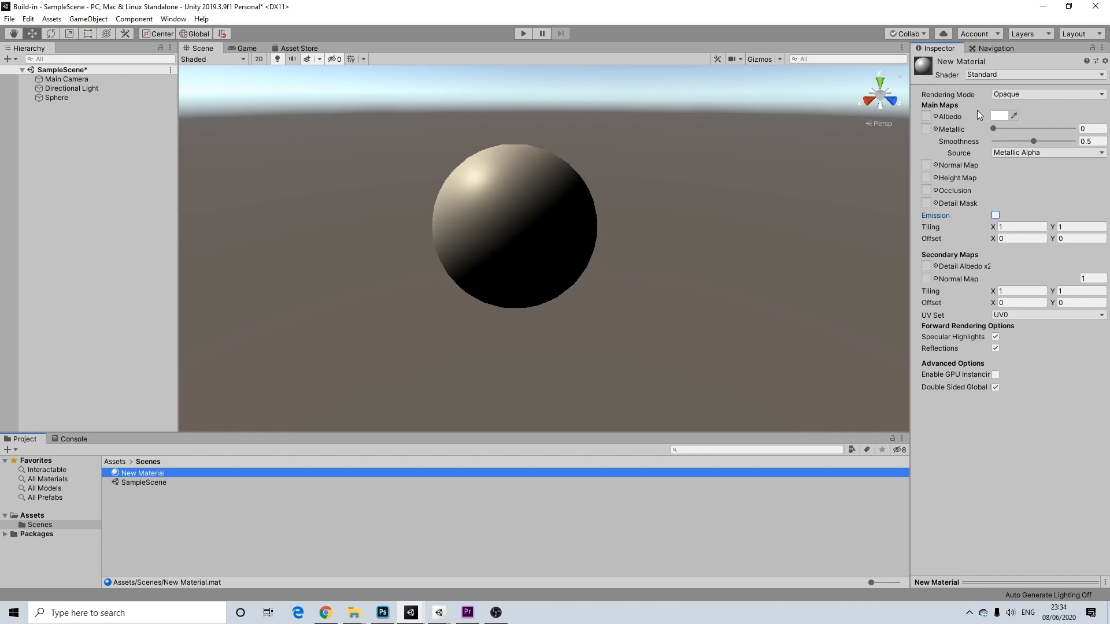
{"action": "left_click", "coordinate": [1001, 75]}
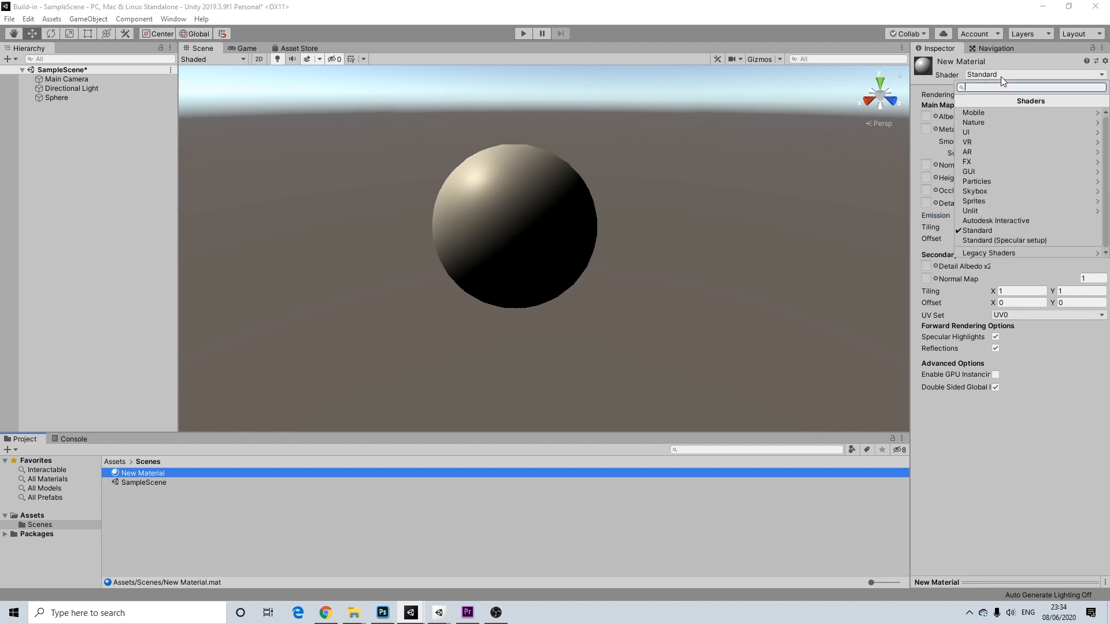
{"action": "left_click", "coordinate": [984, 212]}
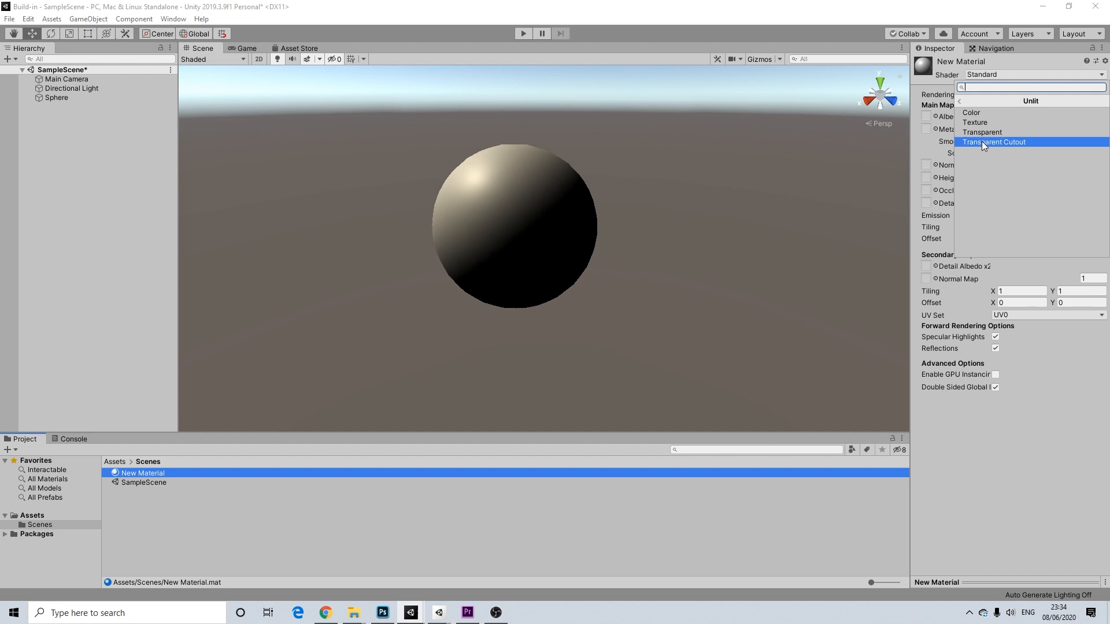
{"action": "left_click", "coordinate": [959, 102]}
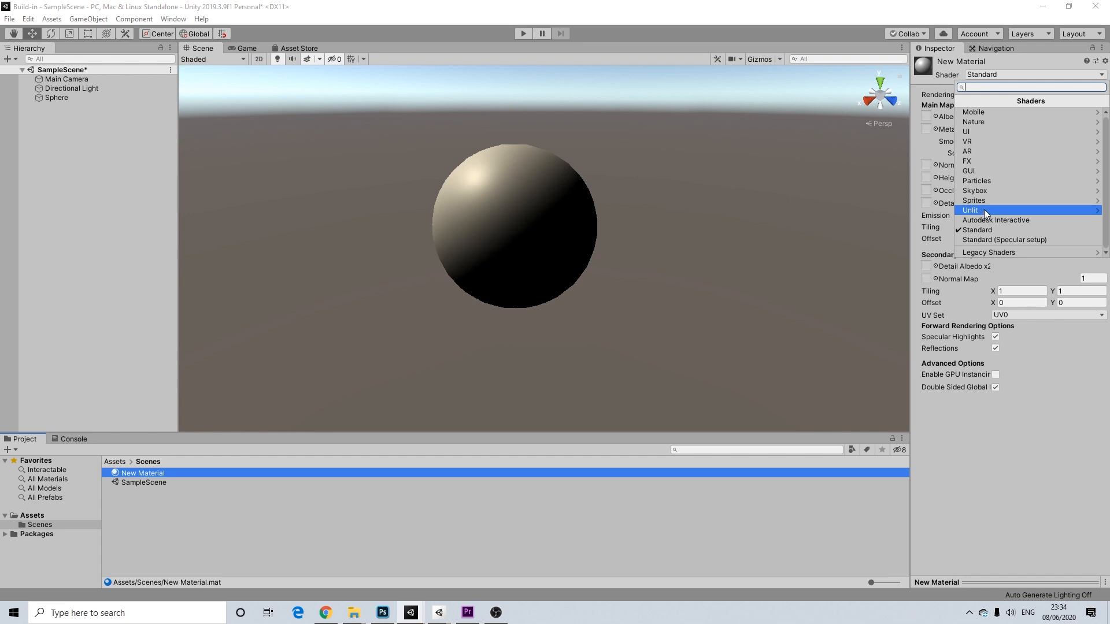
{"action": "left_click", "coordinate": [949, 242]}
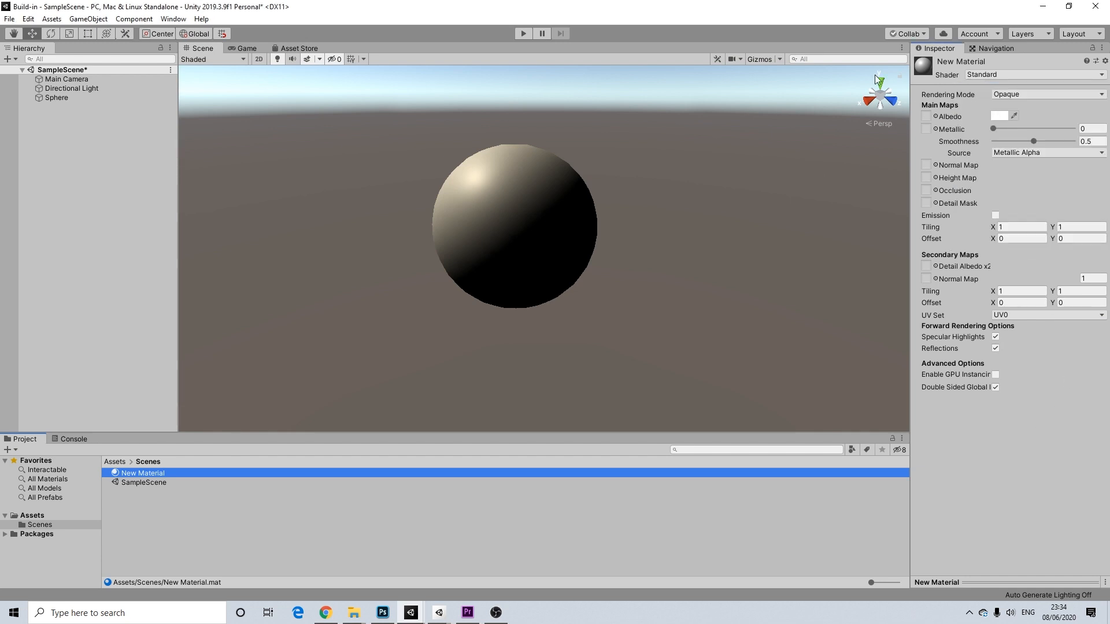
- Set New Material's Rendering Mode to Transparent and its Albedo alpha to 18
{"action": "left_click", "coordinate": [1008, 94]}
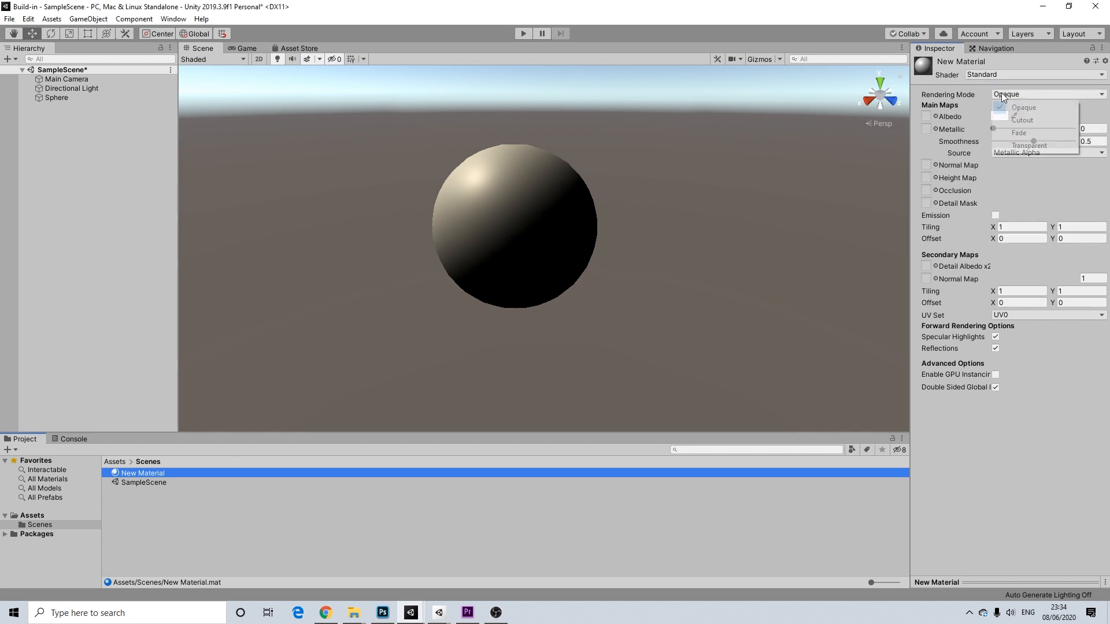
{"action": "left_click", "coordinate": [1016, 146]}
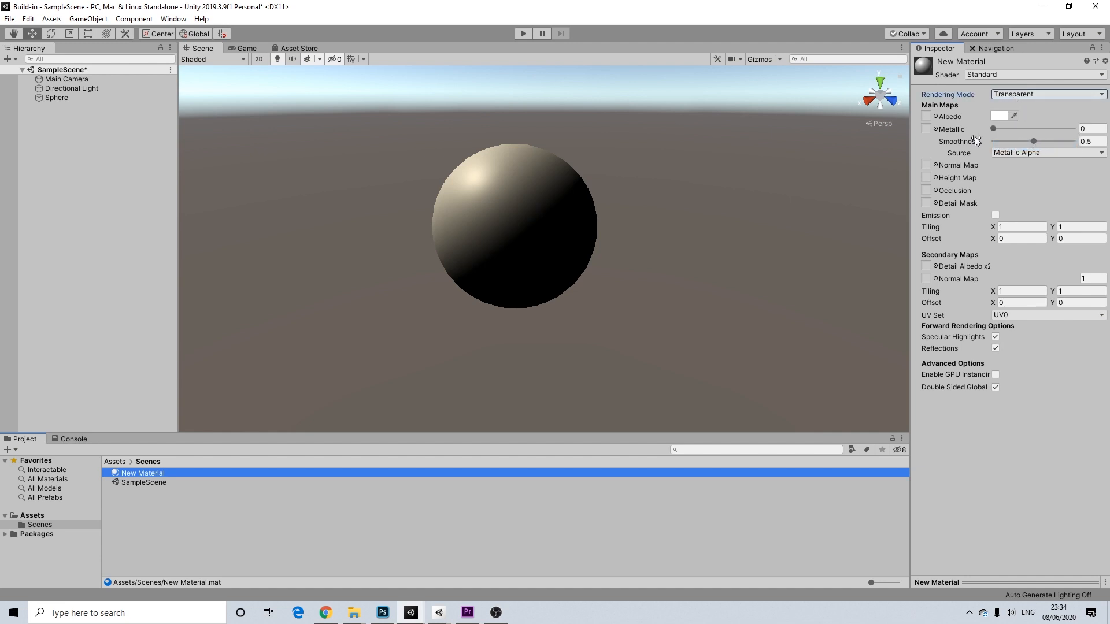
{"action": "left_click", "coordinate": [1021, 95]}
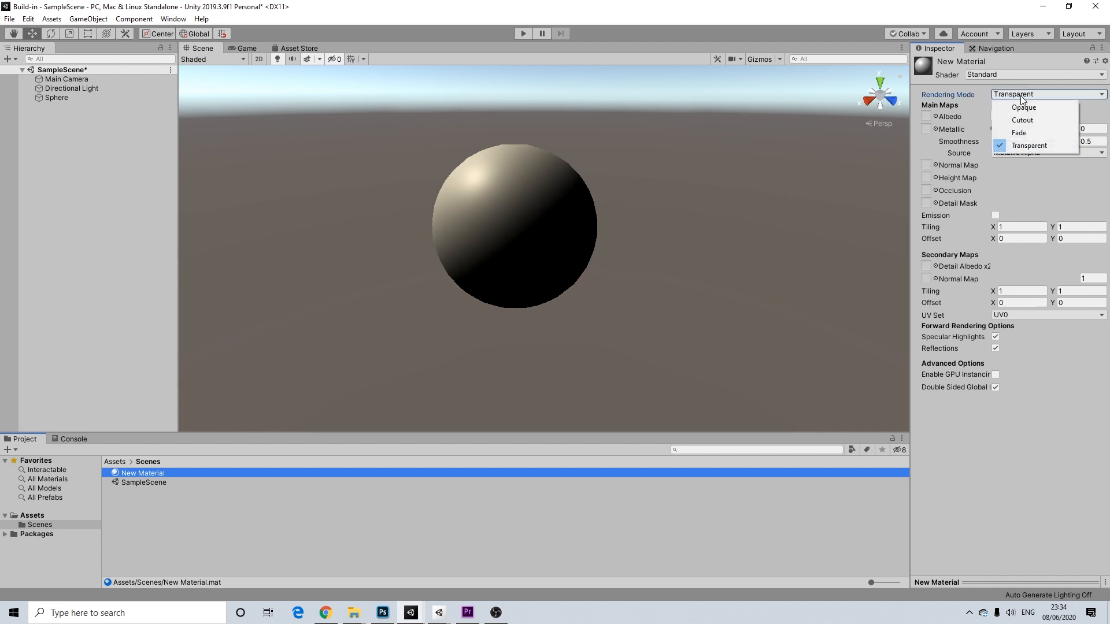
{"action": "left_click", "coordinate": [1017, 145]}
{"action": "left_click", "coordinate": [998, 117]}
{"action": "left_click_drag", "start_coordinate": [1032, 475], "coordinate": [1003, 475]}
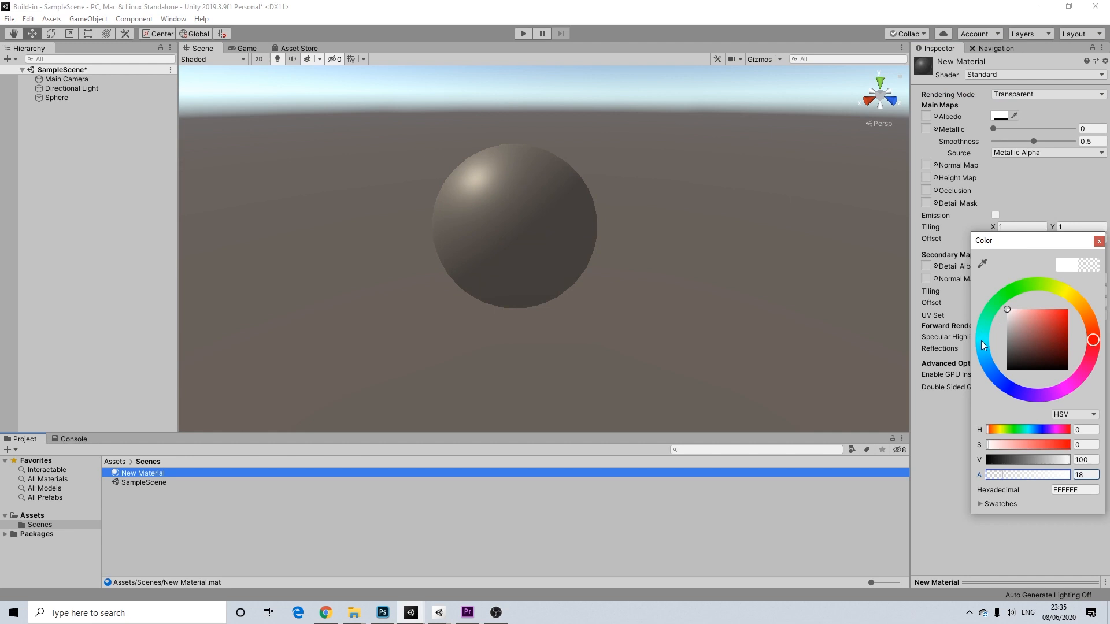
{"action": "left_click", "coordinate": [1099, 241]}
- Set New Material's Metallic to about 0.355 and Smoothness to about 0.603, checking the sphere from other angles
{"action": "mouse_move", "coordinate": [995, 130]}
{"action": "left_mouse_down"}
{"action": "mouse_move", "coordinate": [1073, 137]}
{"action": "mouse_move", "coordinate": [1047, 136]}
{"action": "left_mouse_up"}
{"action": "left_click_drag", "start_coordinate": [646, 188], "coordinate": [561, 181], "text": "alt"}
{"action": "left_click_drag", "start_coordinate": [1045, 128], "coordinate": [1021, 131]}
{"action": "mouse_move", "coordinate": [651, 146]}
{"action": "left_mouse_down", "text": "alt"}
{"action": "mouse_move", "coordinate": [473, 107]}
{"action": "mouse_move", "coordinate": [144, 92]}
{"action": "mouse_move", "coordinate": [389, 159]}
{"action": "mouse_move", "coordinate": [660, 141]}
{"action": "left_mouse_up", "text": "alt"}
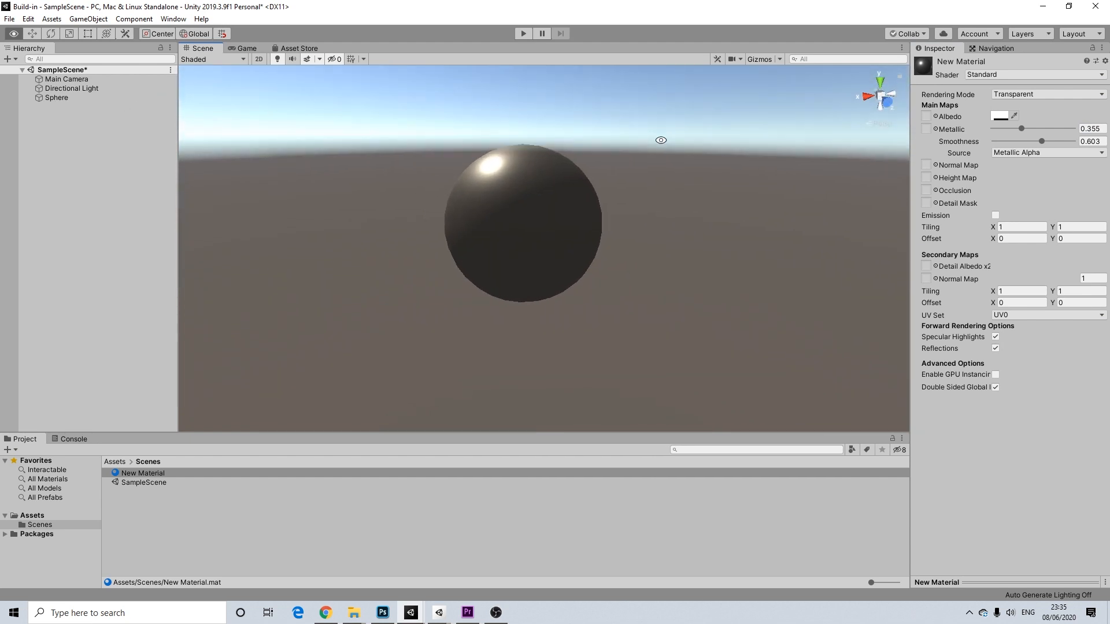
- Switch to the URP project and open New Material's properties
{"action": "left_click", "coordinate": [412, 614]}
{"action": "left_click", "coordinate": [325, 575]}
{"action": "left_click", "coordinate": [414, 612]}
{"action": "left_click", "coordinate": [428, 576]}
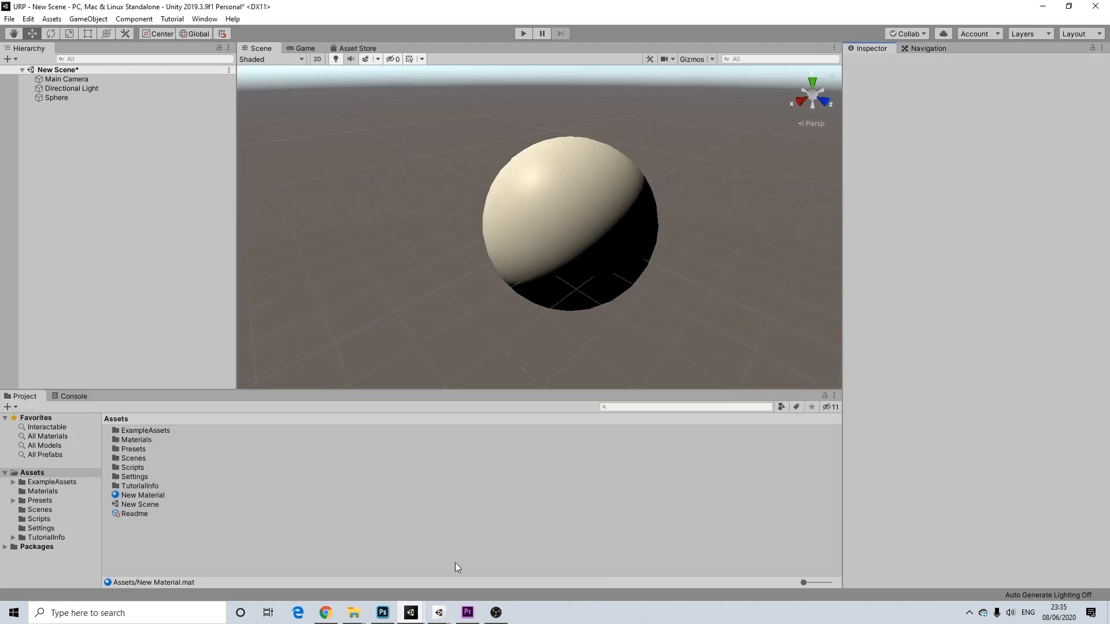
{"action": "left_click", "coordinate": [132, 494]}
{"action": "left_click_drag", "start_coordinate": [720, 168], "coordinate": [661, 175], "text": "alt"}
- Examine the Workflow Mode, Surface Type and Render Face options of the URP New Material
{"action": "left_click", "coordinate": [989, 108]}
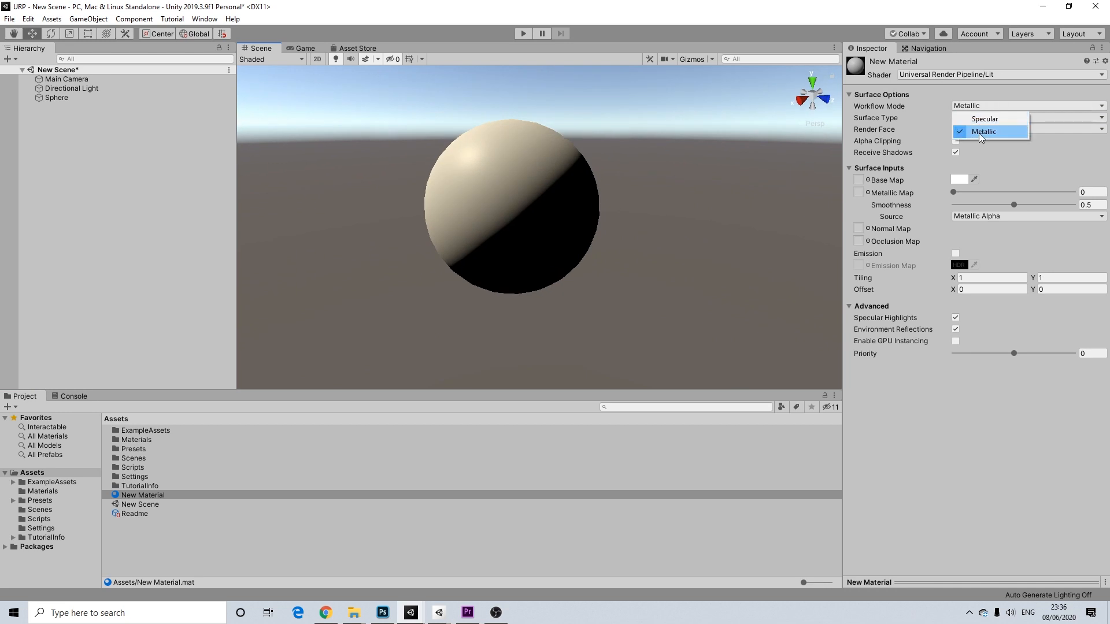
{"action": "left_click", "coordinate": [929, 97]}
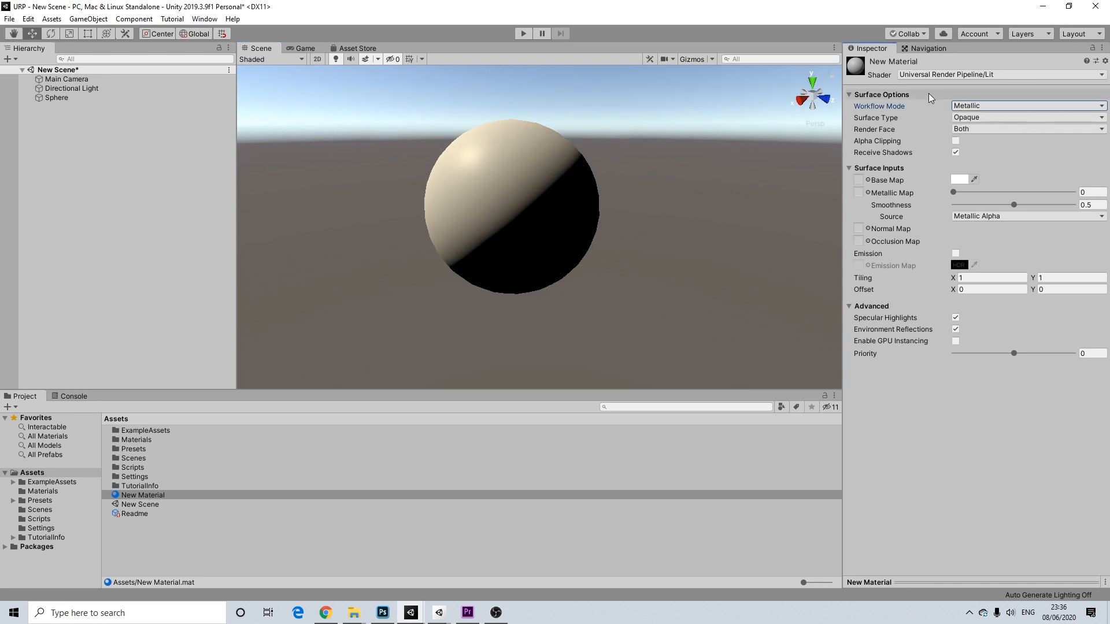
{"action": "left_click", "coordinate": [982, 118]}
{"action": "left_click", "coordinate": [939, 118]}
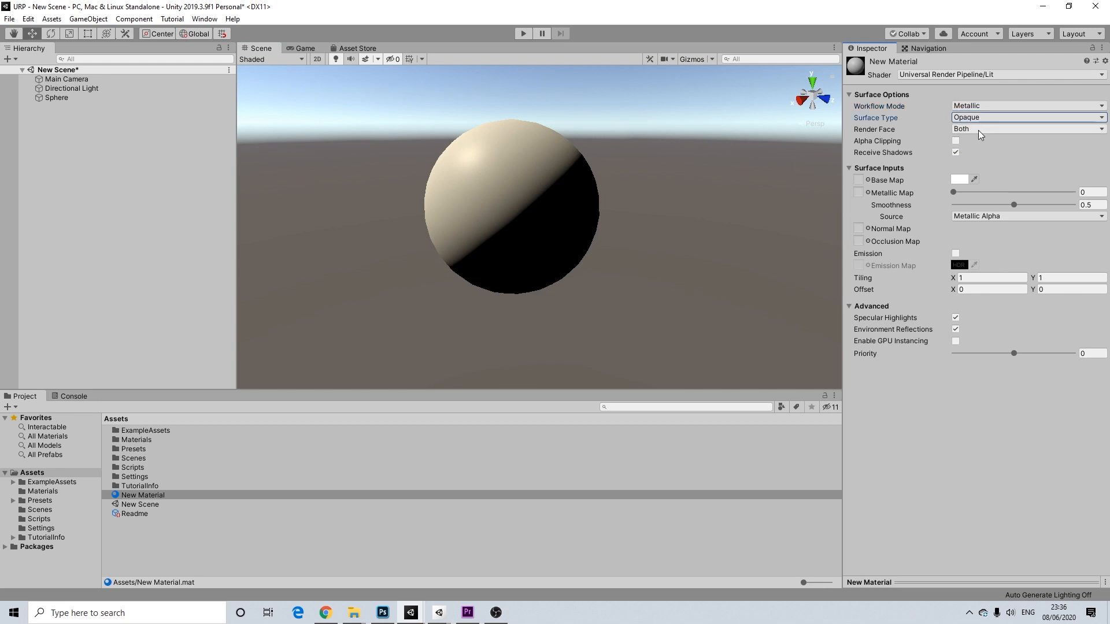
{"action": "left_click", "coordinate": [983, 128]}
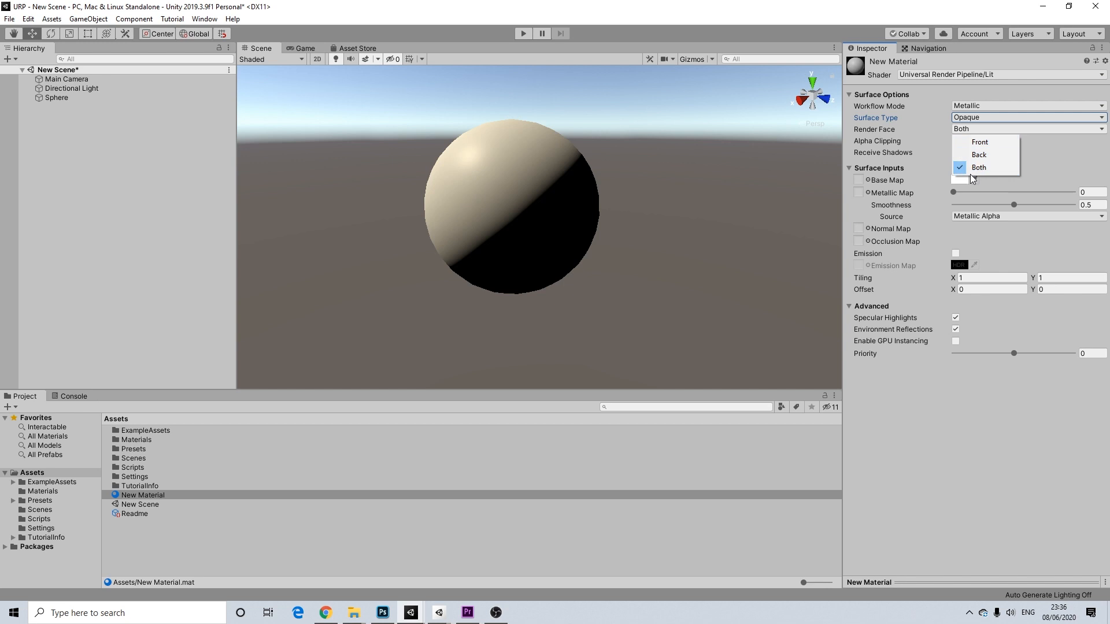
{"action": "left_click", "coordinate": [1040, 167]}
{"action": "left_click_drag", "start_coordinate": [677, 143], "coordinate": [642, 155], "text": "alt"}
{"action": "left_click", "coordinate": [974, 129]}
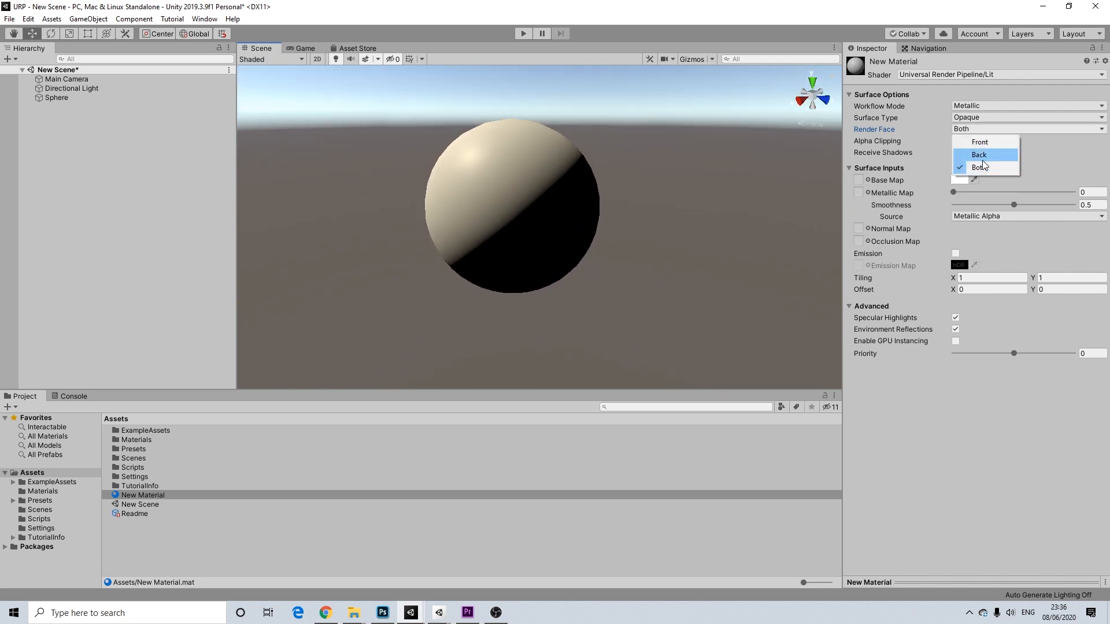
{"action": "left_click", "coordinate": [973, 125]}
- Set the URP New Material's Surface Type to Transparent and its Render Face to Front
{"action": "left_click", "coordinate": [976, 118]}
{"action": "left_click", "coordinate": [985, 141]}
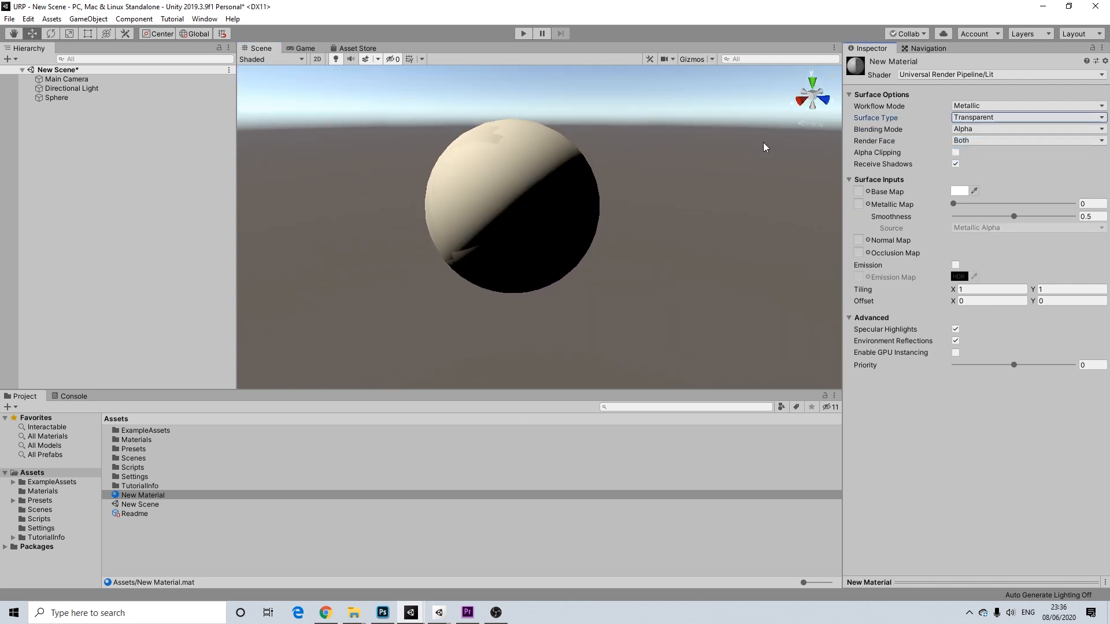
{"action": "mouse_move", "coordinate": [668, 170]}
{"action": "left_mouse_down", "text": "alt"}
{"action": "mouse_move", "coordinate": [946, 167]}
{"action": "mouse_move", "coordinate": [651, 168]}
{"action": "mouse_move", "coordinate": [560, 124]}
{"action": "mouse_move", "coordinate": [597, 77]}
{"action": "mouse_move", "coordinate": [645, 54]}
{"action": "mouse_move", "coordinate": [721, 213]}
{"action": "mouse_move", "coordinate": [721, 171]}
{"action": "mouse_move", "coordinate": [798, 169]}
{"action": "left_mouse_up", "text": "alt"}
{"action": "left_click", "coordinate": [975, 144]}
{"action": "left_click", "coordinate": [972, 152]}
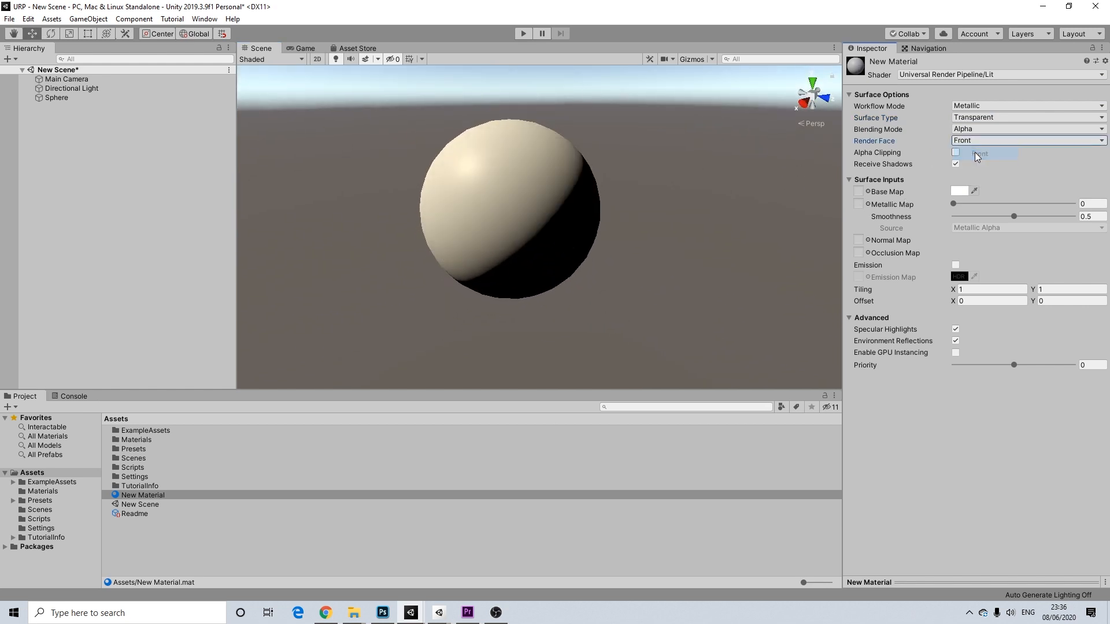
- Reduce the alpha of the URP New Material's Base Map colour to about 33
{"action": "mouse_move", "coordinate": [662, 173]}
{"action": "left_mouse_down", "text": "alt"}
{"action": "mouse_move", "coordinate": [399, 150]}
{"action": "mouse_move", "coordinate": [528, 166]}
{"action": "mouse_move", "coordinate": [695, 162]}
{"action": "left_mouse_up", "text": "alt"}
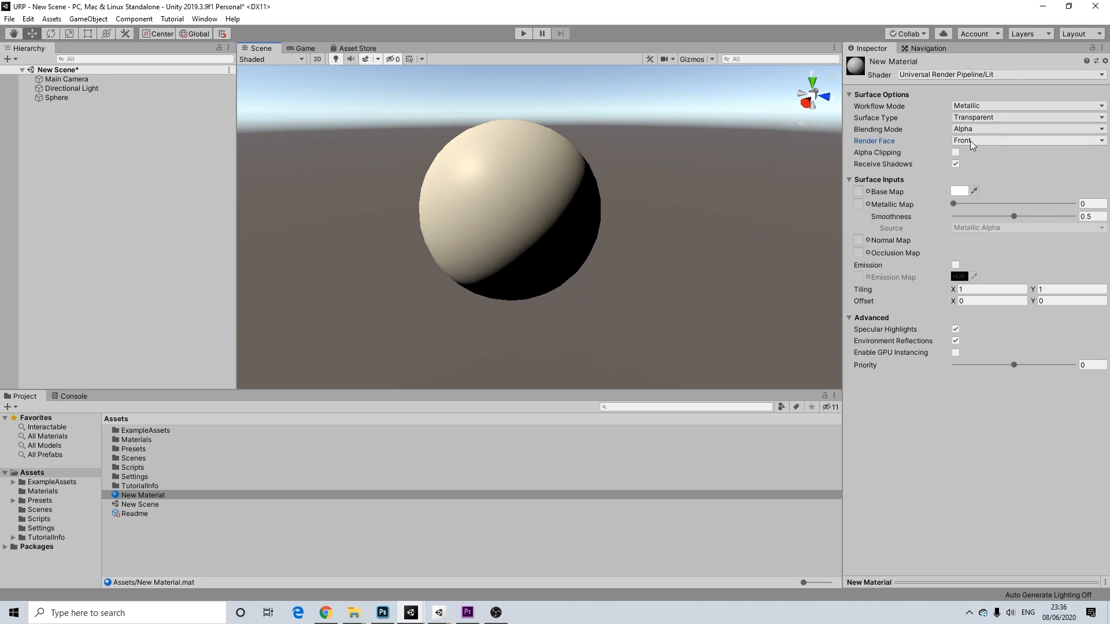
{"action": "left_click", "coordinate": [959, 191]}
{"action": "left_click_drag", "start_coordinate": [1045, 476], "coordinate": [1016, 481]}
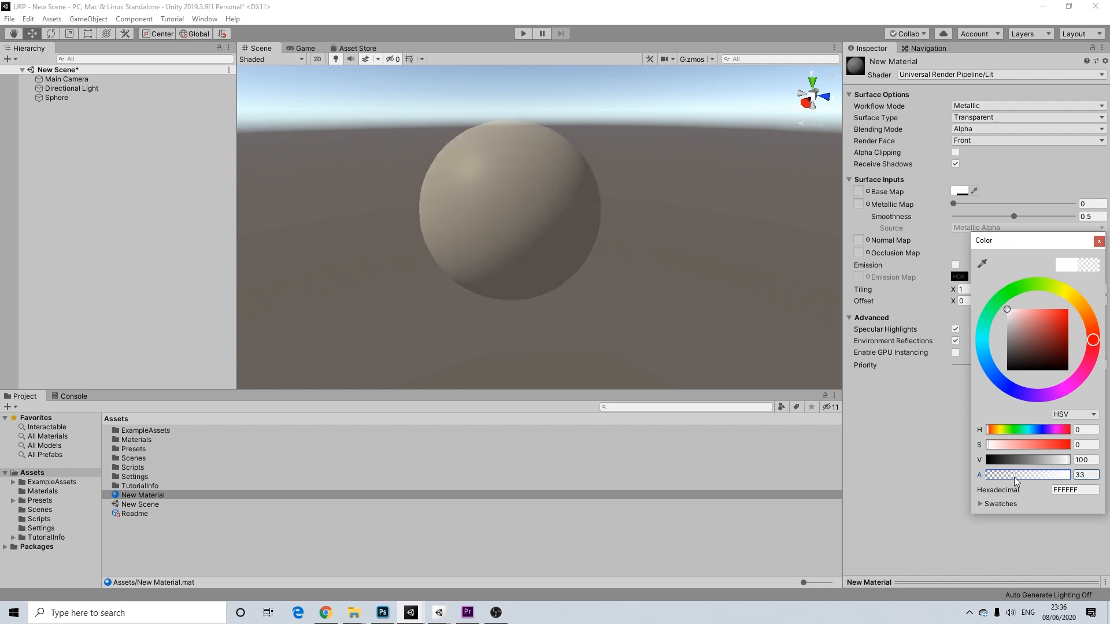
{"action": "left_click", "coordinate": [1099, 240]}
- Set the URP New Material's Workflow Mode to Specular and its Smoothness to about 0.608
{"action": "left_click", "coordinate": [977, 117]}
{"action": "left_click", "coordinate": [977, 125]}
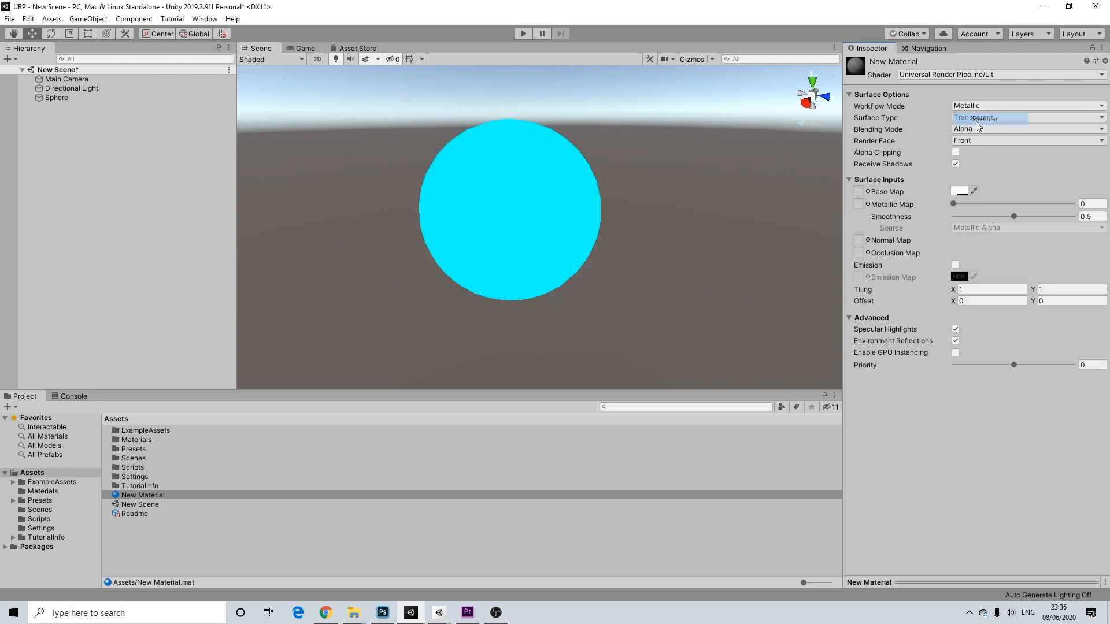
{"action": "left_click", "coordinate": [977, 105]}
{"action": "left_click", "coordinate": [978, 112]}
{"action": "left_click_drag", "start_coordinate": [683, 172], "coordinate": [659, 143], "text": "alt"}
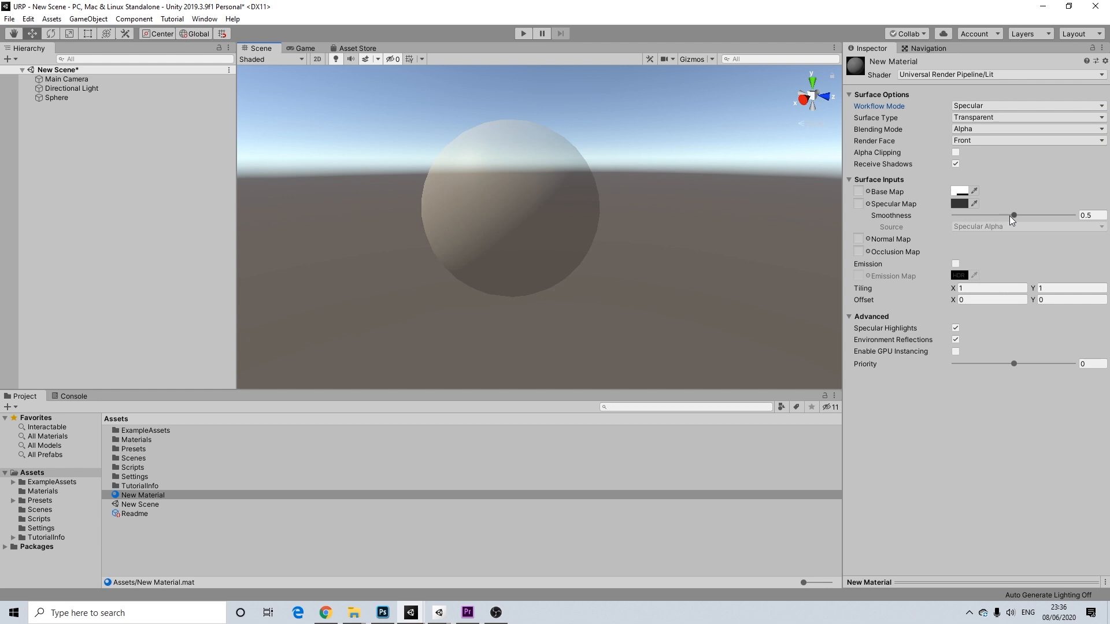
{"action": "mouse_move", "coordinate": [1014, 215]}
{"action": "left_mouse_down"}
{"action": "mouse_move", "coordinate": [1049, 215]}
{"action": "mouse_move", "coordinate": [1012, 216]}
{"action": "mouse_move", "coordinate": [1025, 216]}
{"action": "left_mouse_up"}
{"action": "mouse_move", "coordinate": [572, 134]}
{"action": "left_mouse_down", "text": "alt"}
{"action": "mouse_move", "coordinate": [597, 141]}
{"action": "mouse_move", "coordinate": [424, 137]}
{"action": "mouse_move", "coordinate": [730, 137]}
{"action": "mouse_move", "coordinate": [665, 139]}
{"action": "mouse_move", "coordinate": [717, 151]}
{"action": "mouse_move", "coordinate": [590, 144]}
{"action": "mouse_move", "coordinate": [566, 114]}
{"action": "mouse_move", "coordinate": [599, 87]}
{"action": "mouse_move", "coordinate": [598, 109]}
{"action": "mouse_move", "coordinate": [647, 135]}
{"action": "mouse_move", "coordinate": [572, 140]}
{"action": "left_mouse_up", "text": "alt"}
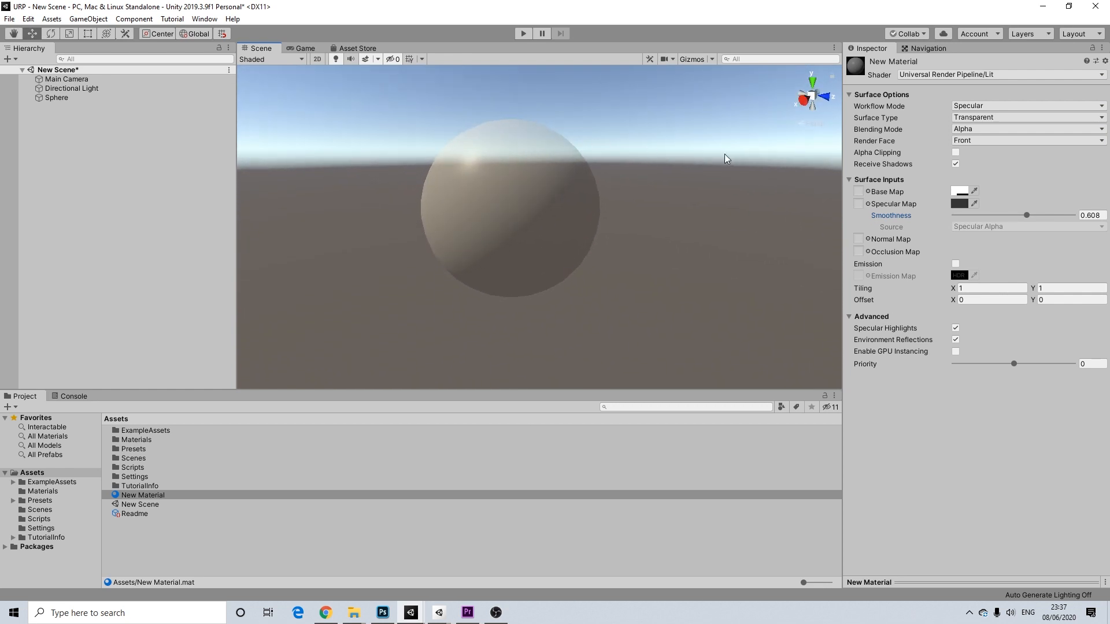
- Review the shaders available for New Material in the Universal Render Pipeline category
{"action": "left_click", "coordinate": [992, 74]}
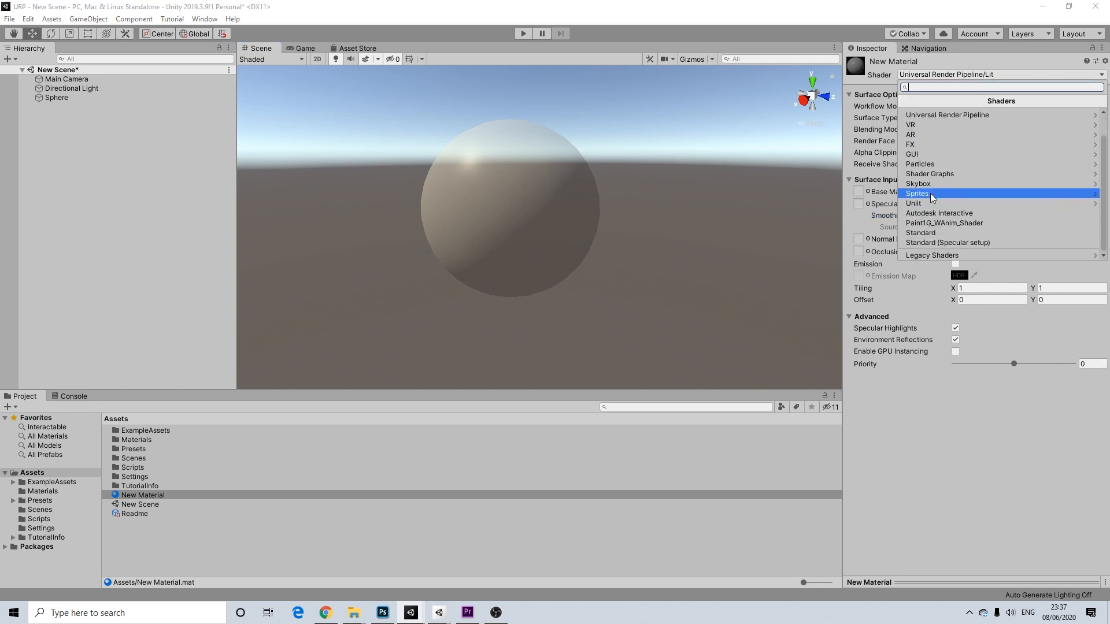
{"action": "left_click", "coordinate": [952, 145]}
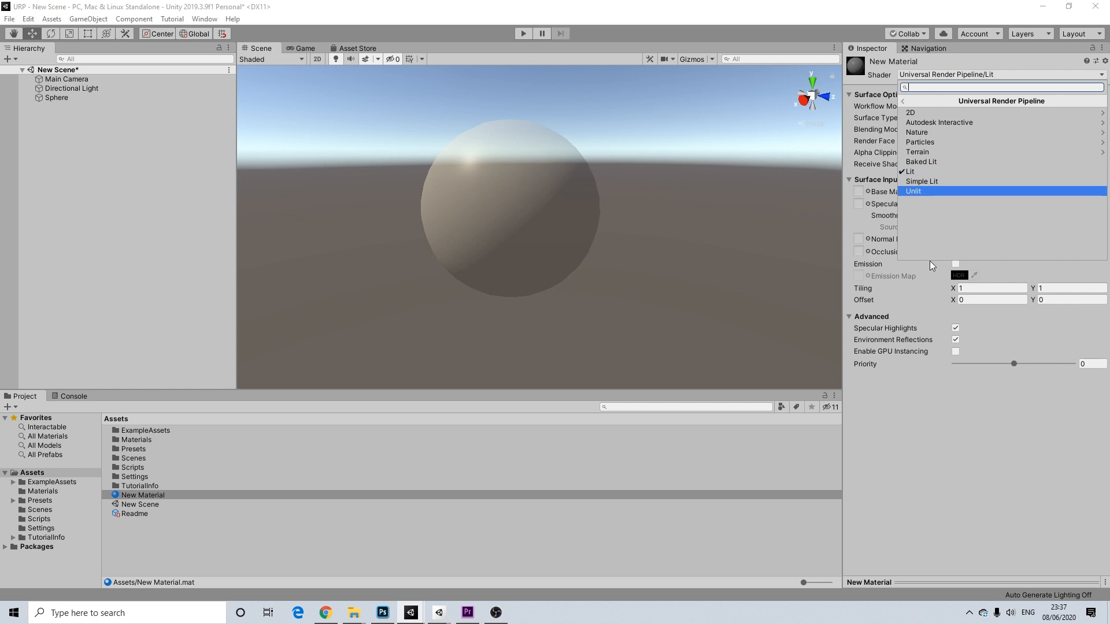
{"action": "left_click", "coordinate": [931, 266]}
- Raise the URP New Material's Smoothness to about 0.676
{"action": "left_click_drag", "start_coordinate": [430, 159], "coordinate": [473, 156], "text": "alt"}
{"action": "mouse_move", "coordinate": [1025, 214]}
{"action": "left_mouse_down"}
{"action": "mouse_move", "coordinate": [1012, 215]}
{"action": "mouse_move", "coordinate": [1034, 216]}
{"action": "left_mouse_up"}
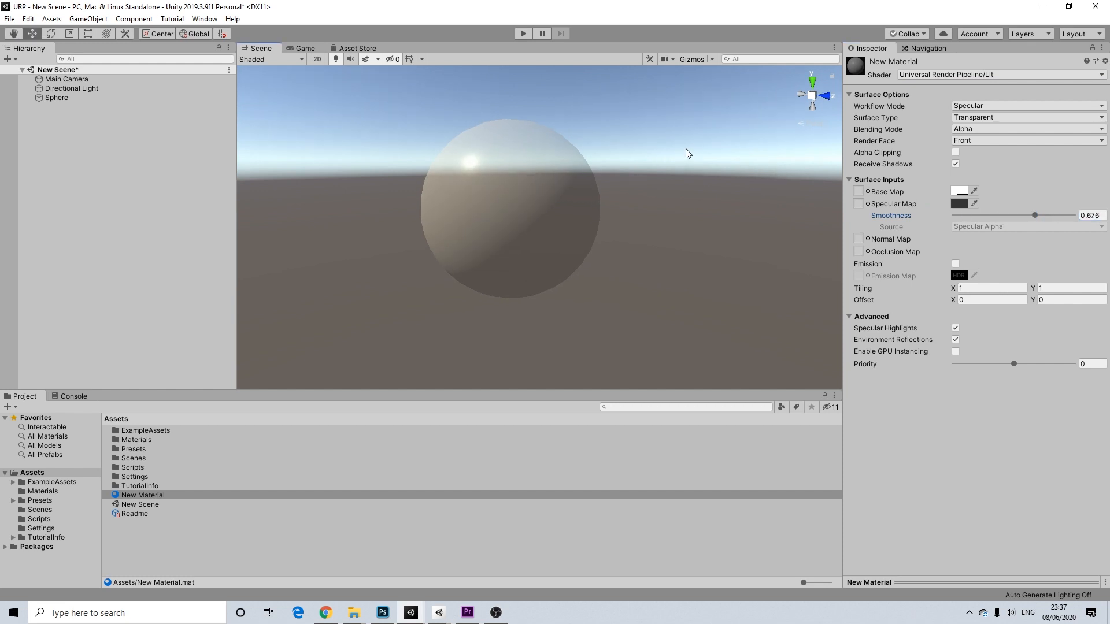
- Switch to the HDRP project and open New Material's properties
{"action": "mouse_move", "coordinate": [412, 612]}
{"action": "left_click", "coordinate": [525, 564]}
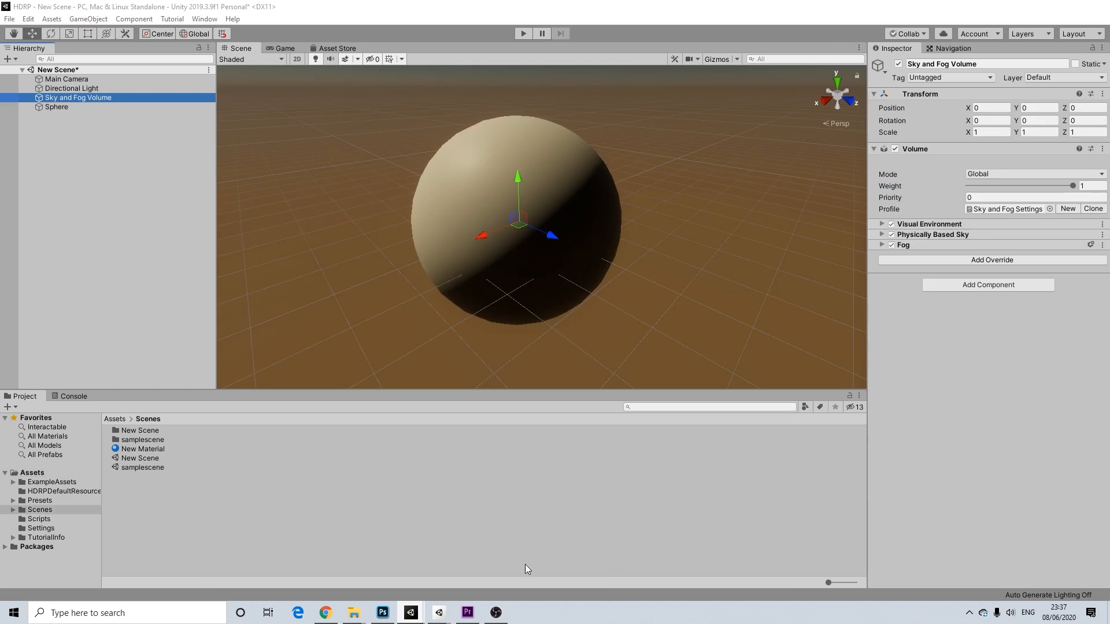
{"action": "left_click_drag", "start_coordinate": [606, 179], "coordinate": [633, 204], "text": "alt"}
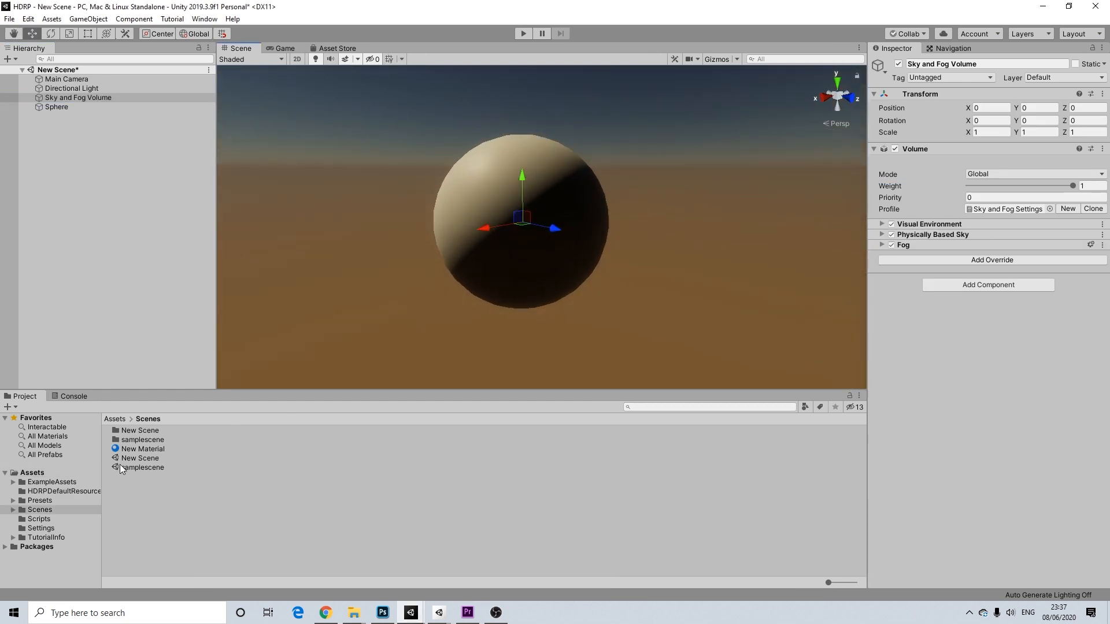
{"action": "left_click", "coordinate": [152, 450]}
{"action": "left_click_drag", "start_coordinate": [708, 253], "coordinate": [686, 236], "text": "alt"}
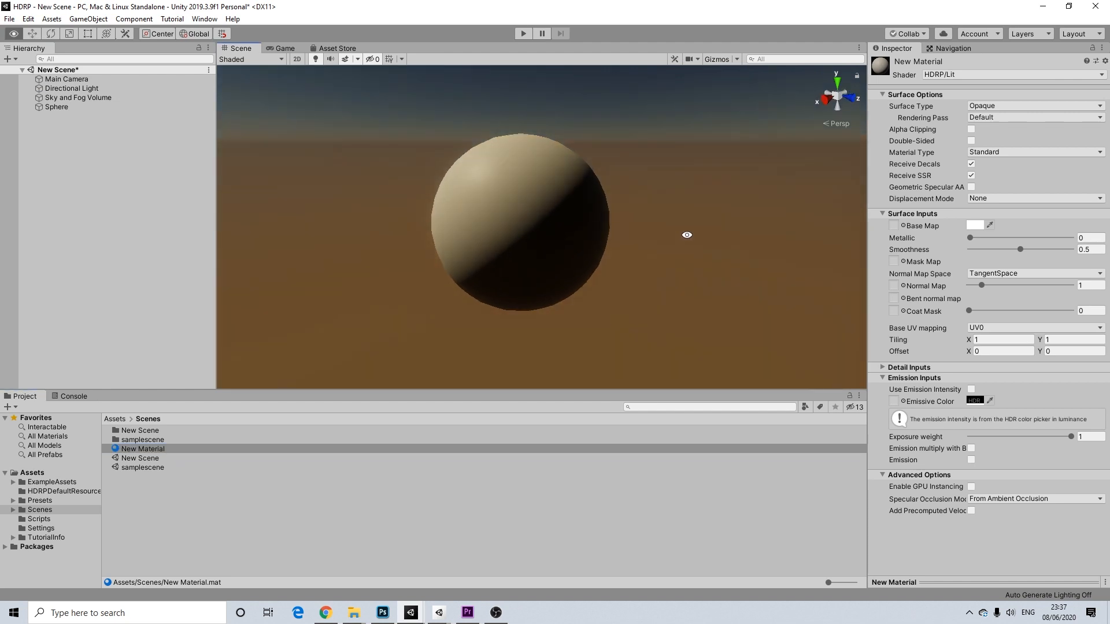
- Examine the Surface Type, Rendering Pass, Double-Sided and Material Type options of the HDRP New Material
{"action": "left_click", "coordinate": [995, 106]}
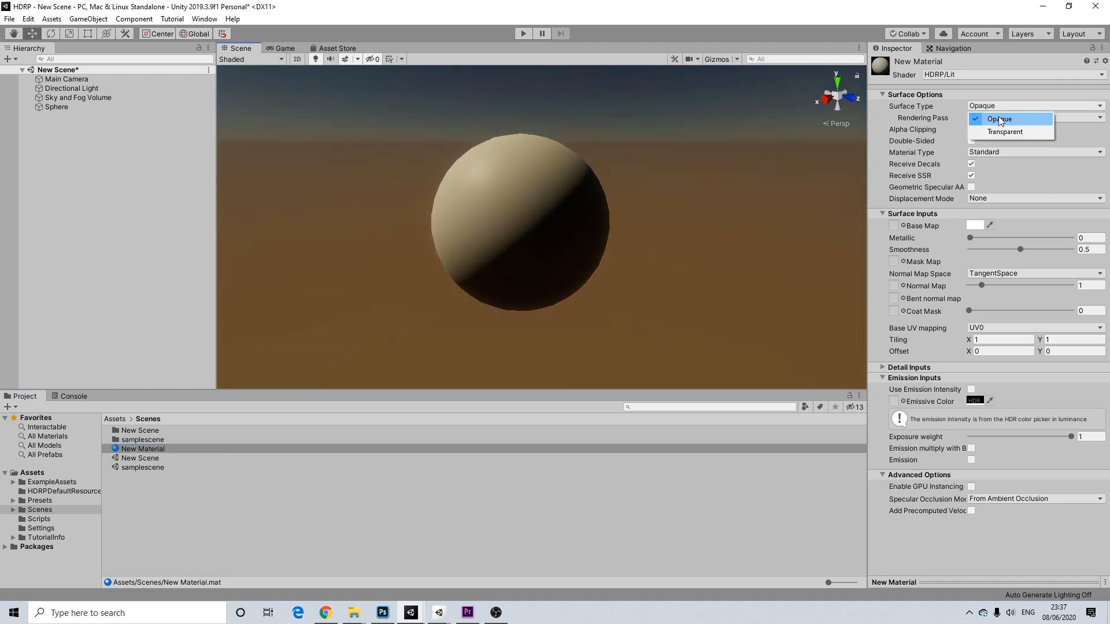
{"action": "left_click", "coordinate": [1004, 97]}
{"action": "left_click", "coordinate": [992, 118]}
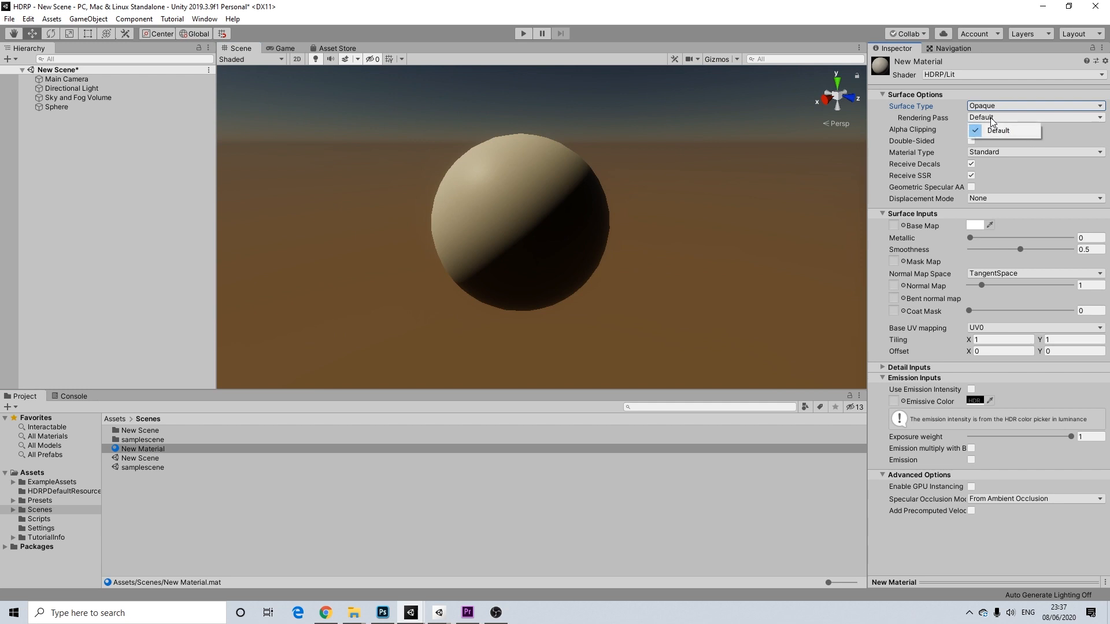
{"action": "left_click", "coordinate": [965, 127]}
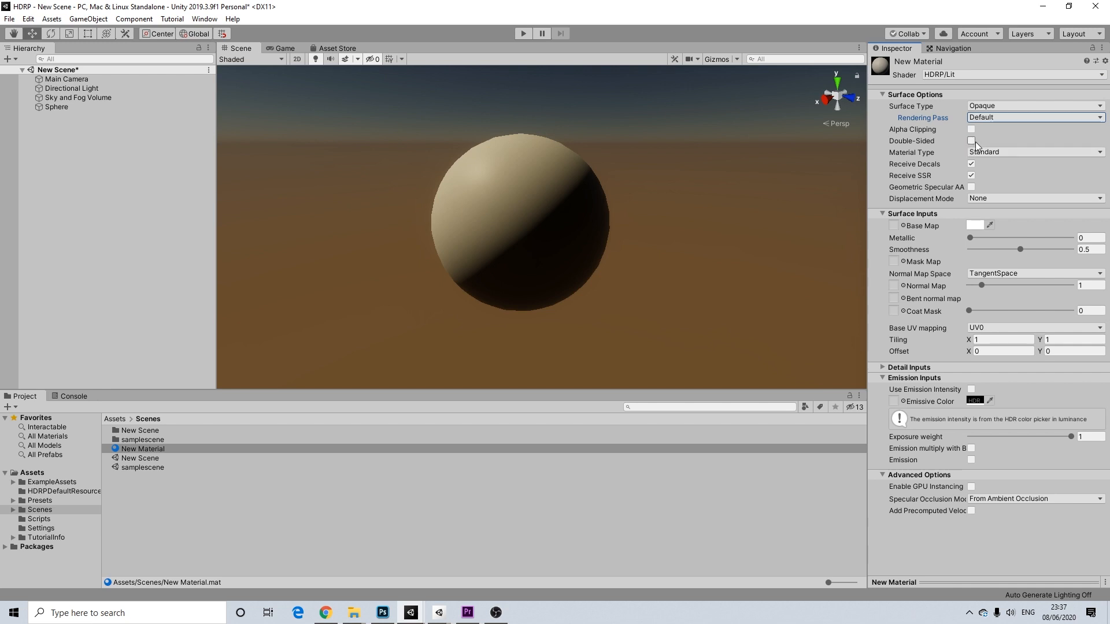
{"action": "left_click", "coordinate": [974, 143]}
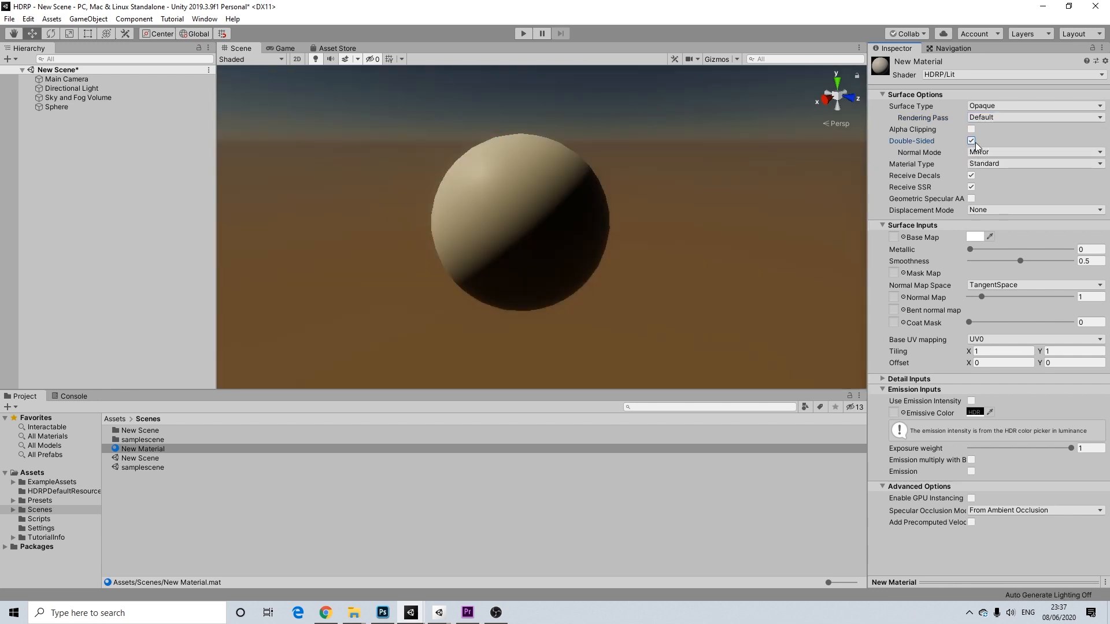
{"action": "left_click", "coordinate": [972, 141]}
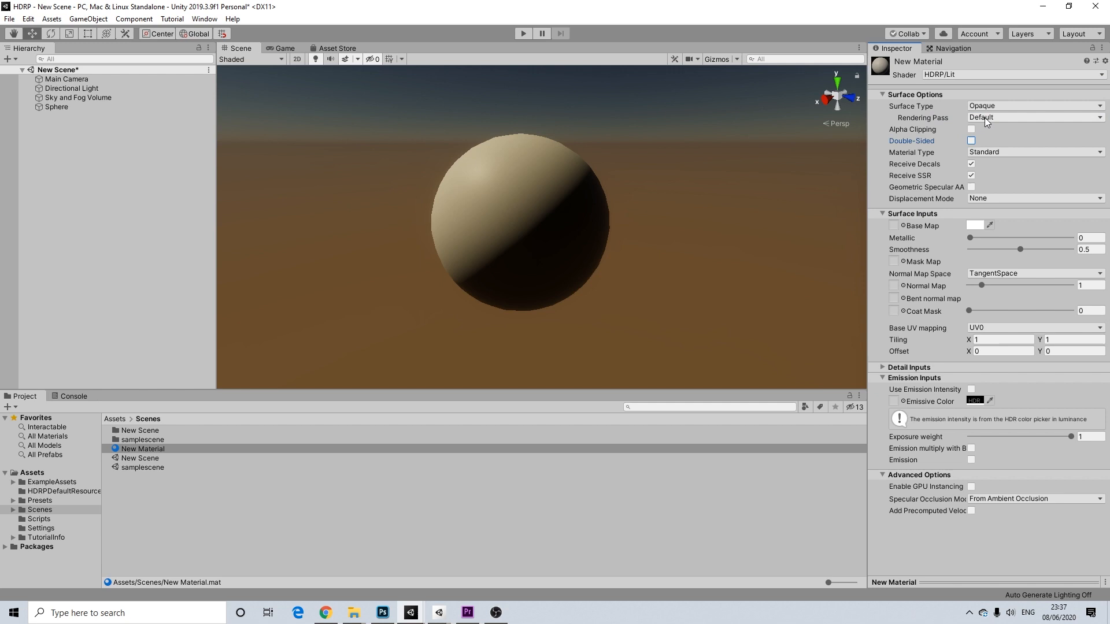
{"action": "left_click", "coordinate": [979, 152]}
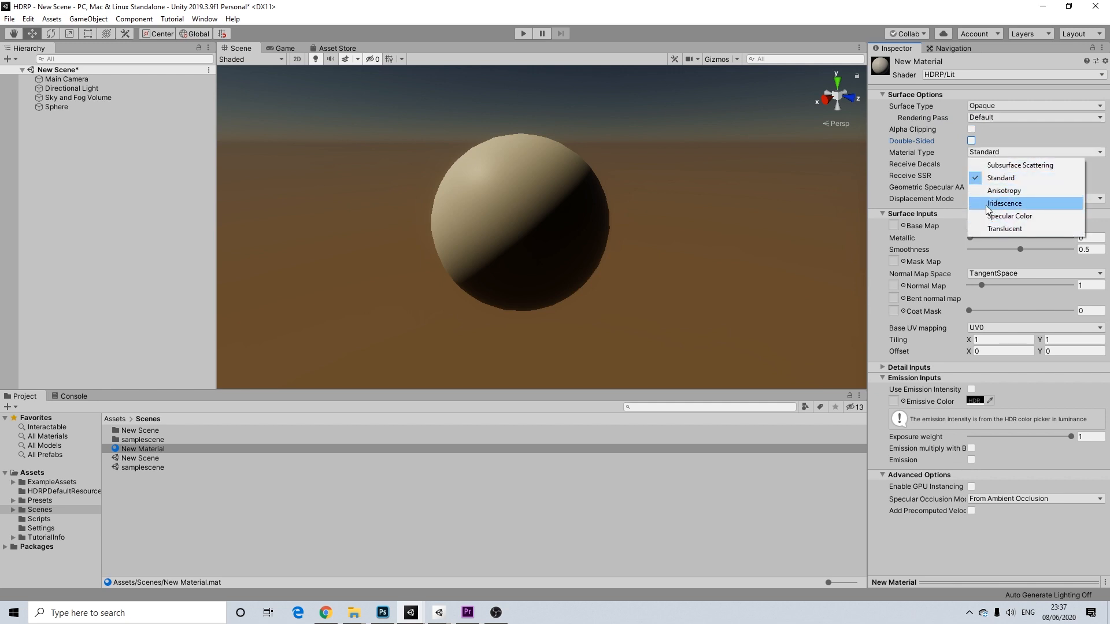
{"action": "left_click", "coordinate": [1003, 134]}
- Set the HDRP New Material's Surface Type to Transparent and look through its transparency options
{"action": "left_click", "coordinate": [1035, 105]}
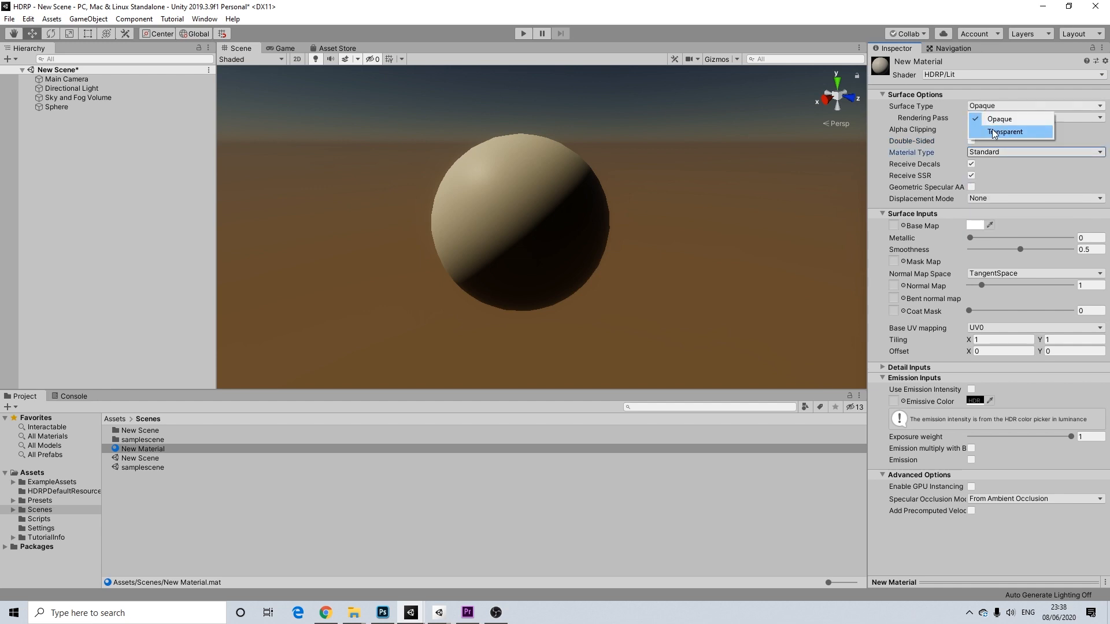
{"action": "left_click", "coordinate": [1005, 131]}
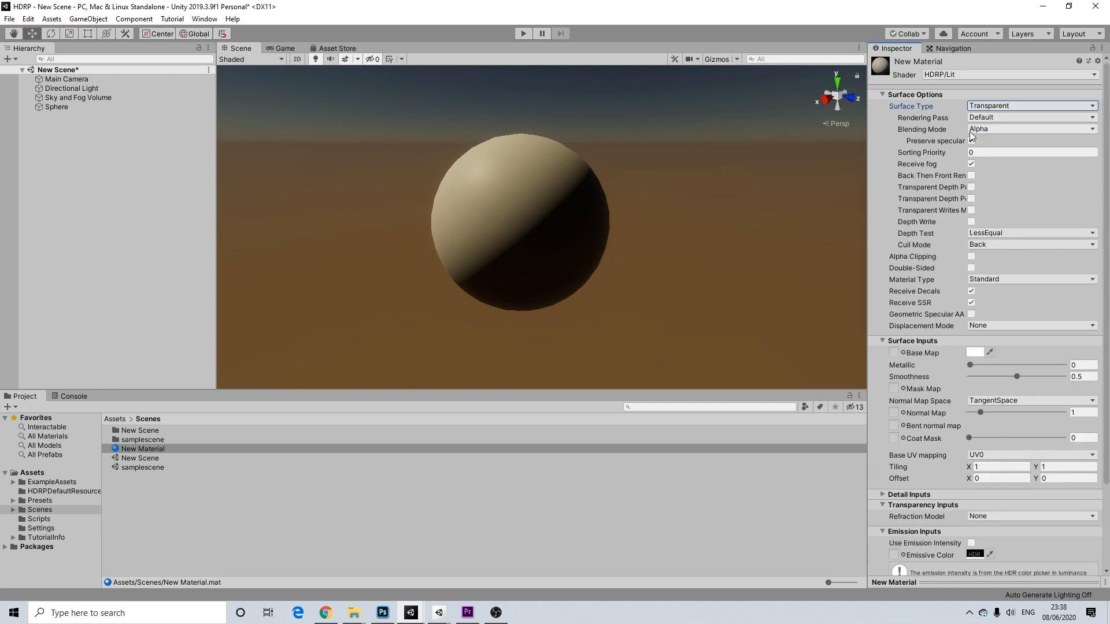
{"action": "left_click", "coordinate": [971, 164]}
{"action": "scroll", "coordinate": [942, 203], "scroll_direction": "down", "scroll_amount": 3}
{"action": "scroll", "coordinate": [948, 197], "scroll_direction": "up", "scroll_amount": 3}
- Lower the alpha of the HDRP New Material's Base Map colour to make the sphere semi-transparent
{"action": "left_click", "coordinate": [974, 352]}
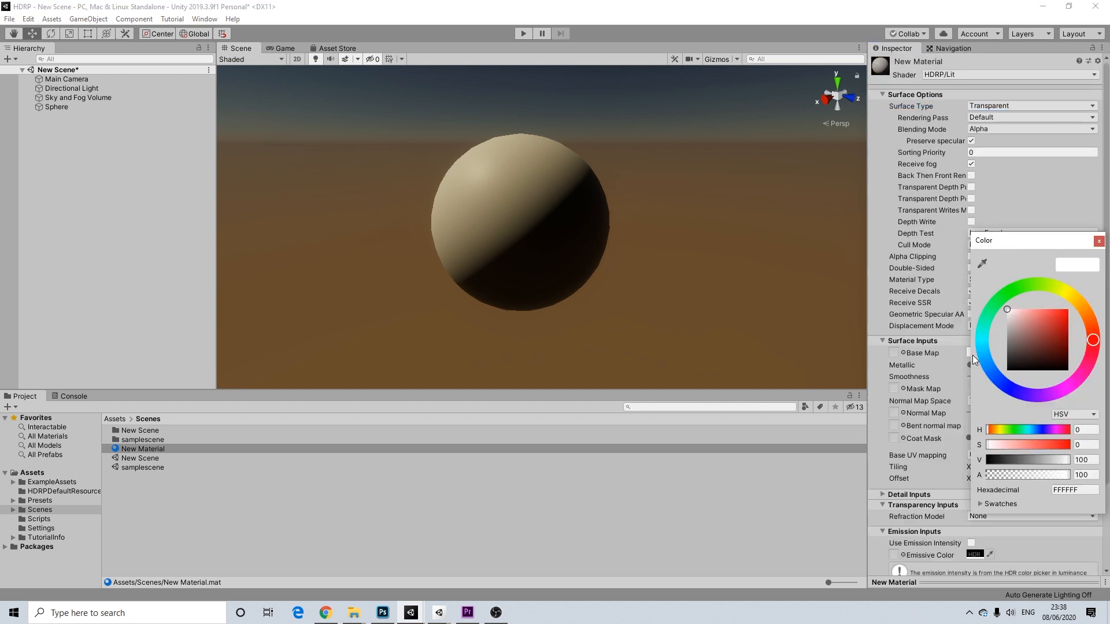
{"action": "left_click_drag", "start_coordinate": [1048, 476], "coordinate": [1019, 476]}
{"action": "left_click", "coordinate": [1098, 240]}
{"action": "left_click_drag", "start_coordinate": [619, 191], "coordinate": [580, 162], "text": "alt"}
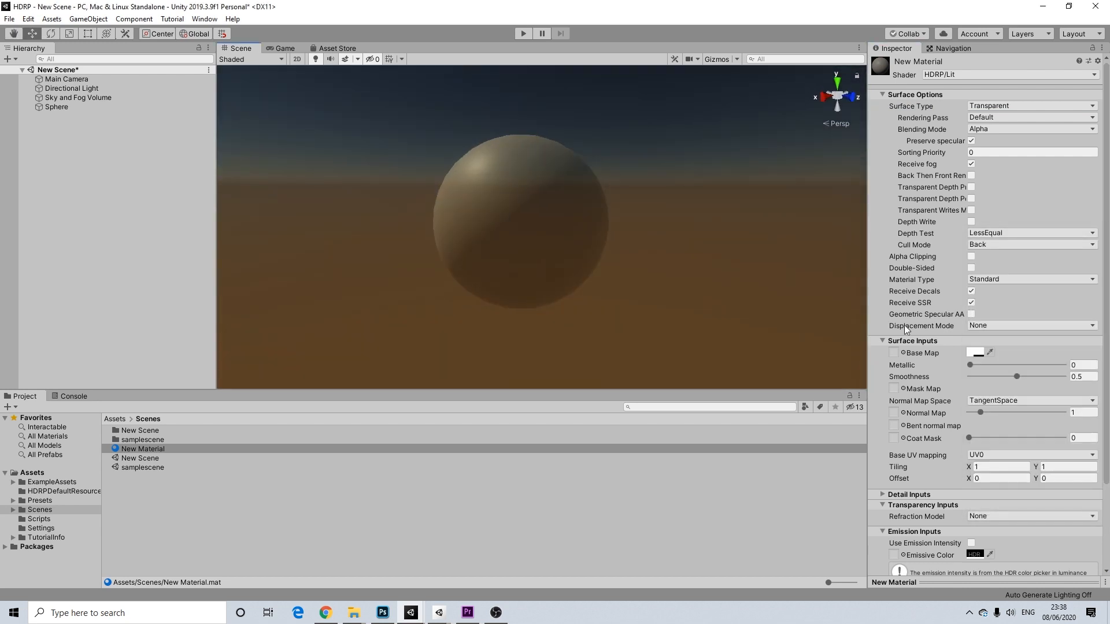
- Set the HDRP New Material's Metallic to about 0.463 and Smoothness to about 0.796
{"action": "left_click_drag", "start_coordinate": [969, 365], "coordinate": [1018, 366]}
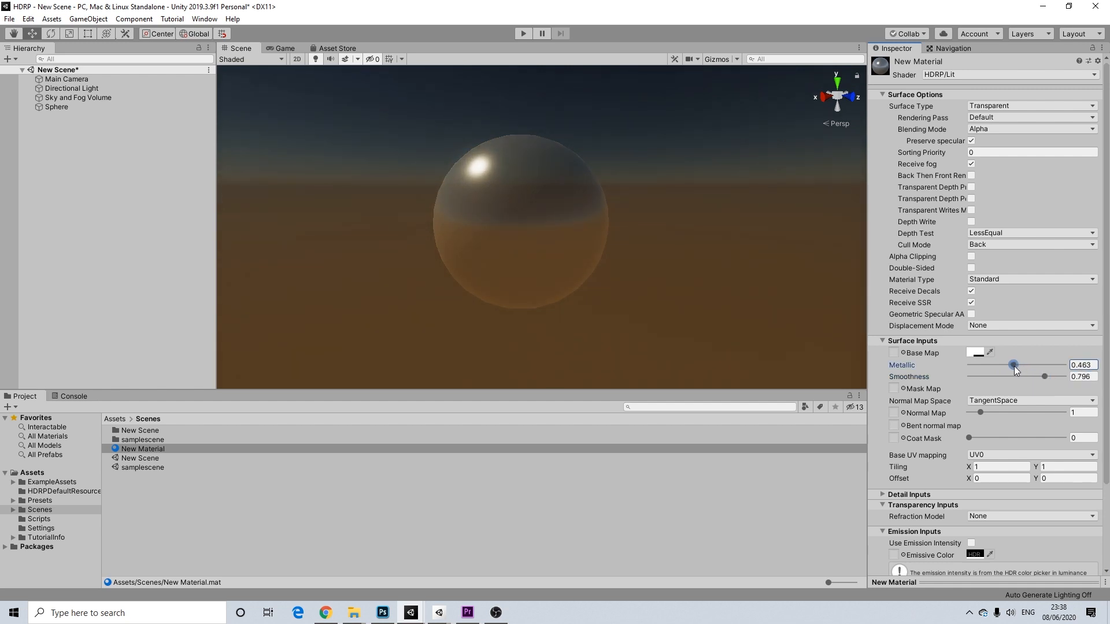
{"action": "left_click_drag", "start_coordinate": [607, 215], "coordinate": [584, 254], "text": "alt"}
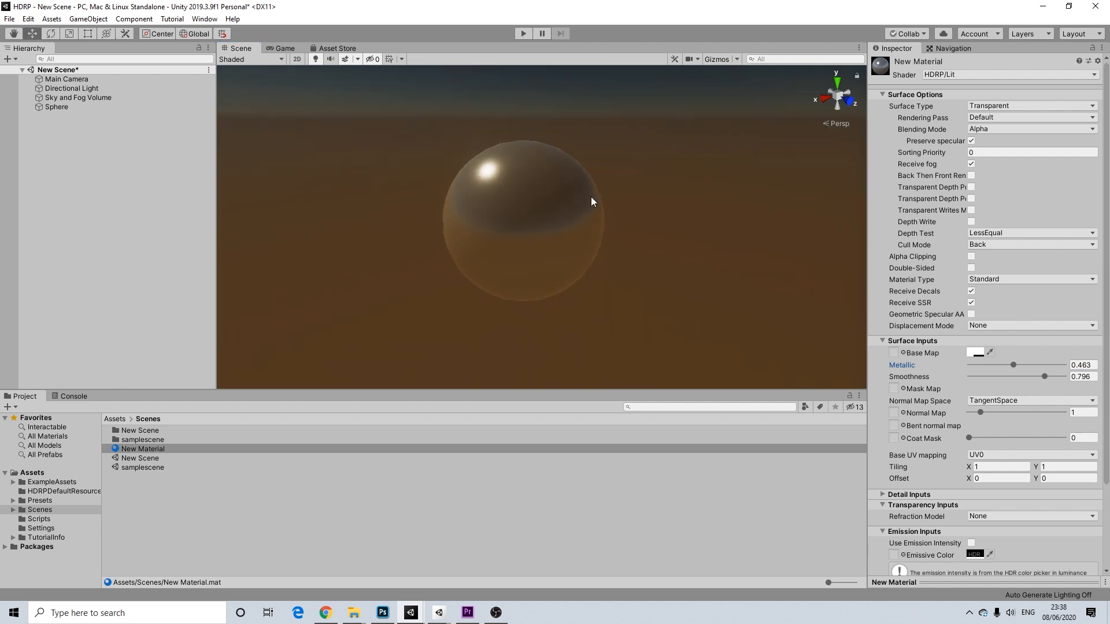
- Raise the sphere to a Y position of about 3.87 and view it against the horizon
{"action": "left_click", "coordinate": [554, 193]}
{"action": "left_click_drag", "start_coordinate": [528, 176], "coordinate": [525, 130]}
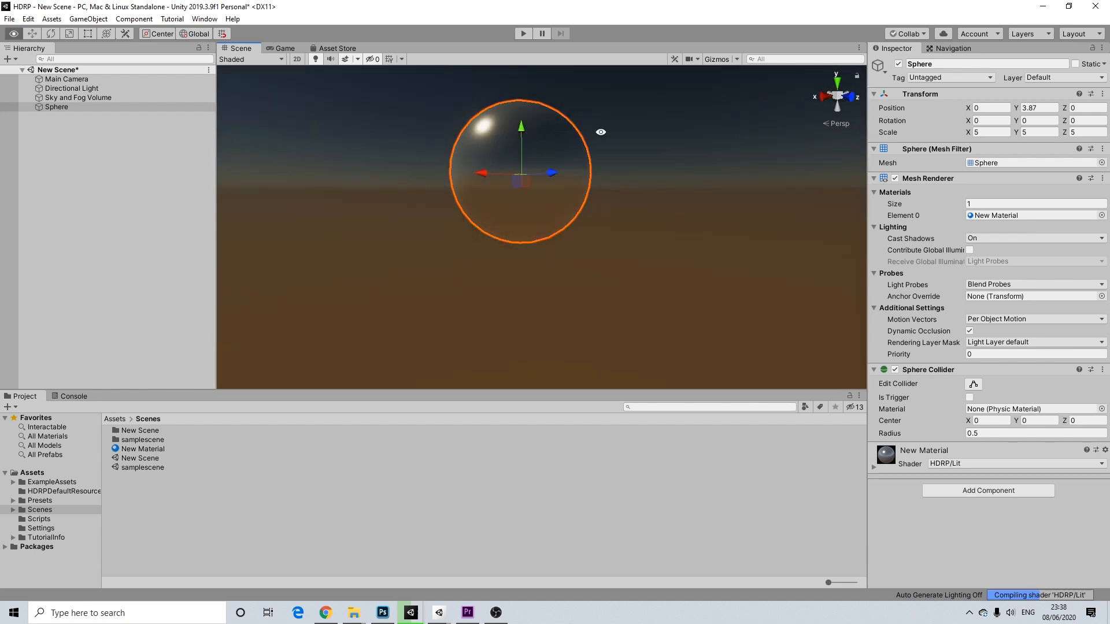
{"action": "left_click", "coordinate": [613, 113]}
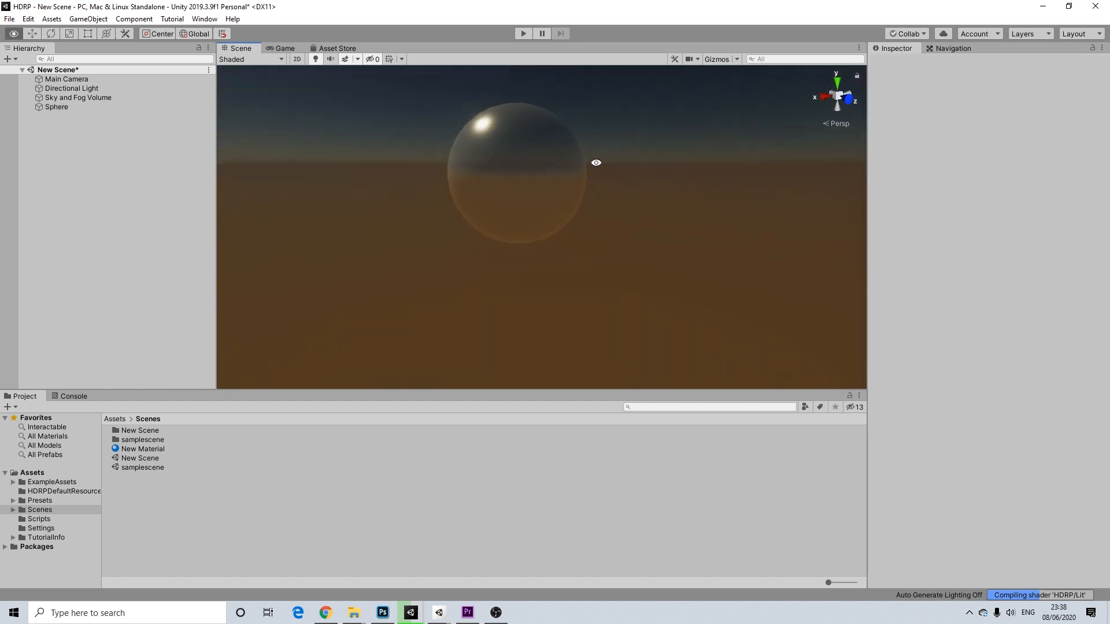
{"action": "left_click", "coordinate": [575, 168]}
- Disable the Fog override on the Sky and Fog Volume and check the sphere's look
{"action": "left_click", "coordinate": [102, 97]}
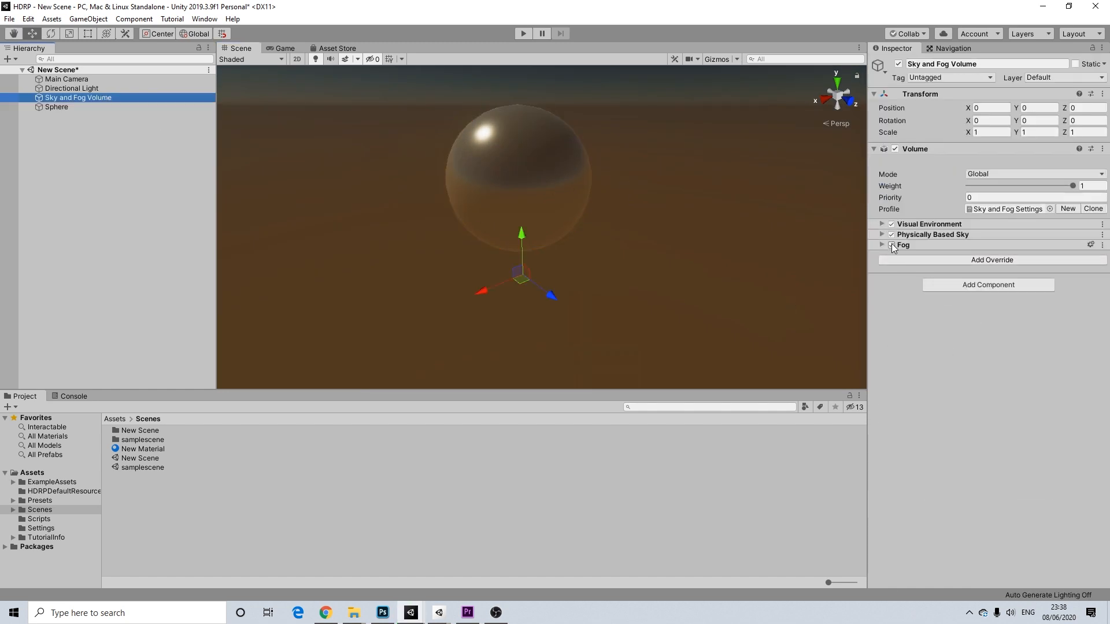
{"action": "left_click", "coordinate": [892, 245]}
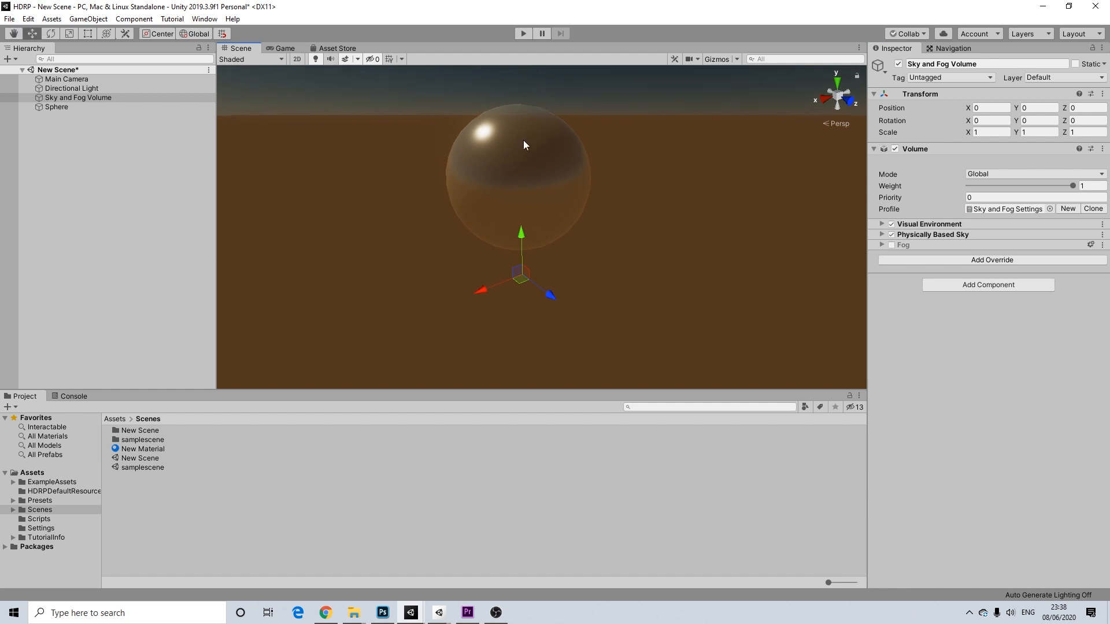
{"action": "left_click", "coordinate": [567, 168]}
{"action": "mouse_move", "coordinate": [592, 212]}
{"action": "left_mouse_down", "text": "alt"}
{"action": "mouse_move", "coordinate": [604, 208]}
{"action": "mouse_move", "coordinate": [580, 205]}
{"action": "left_mouse_up", "text": "alt"}
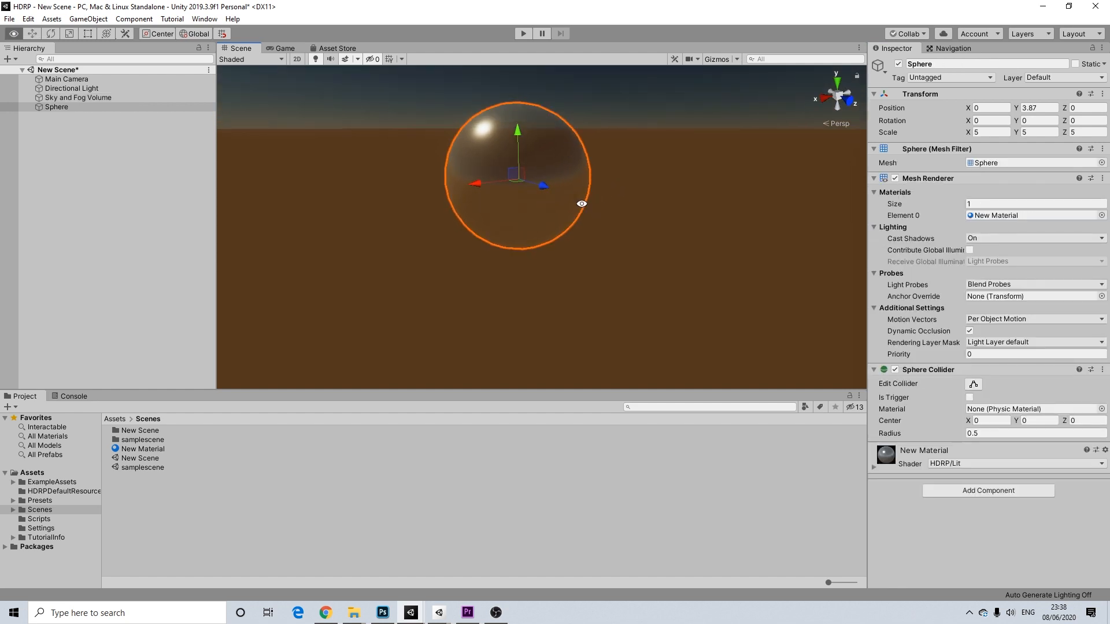
- Review the HDRP New Material's Blending Mode options and set its Material Type to Iridescence
{"action": "left_click", "coordinate": [156, 449]}
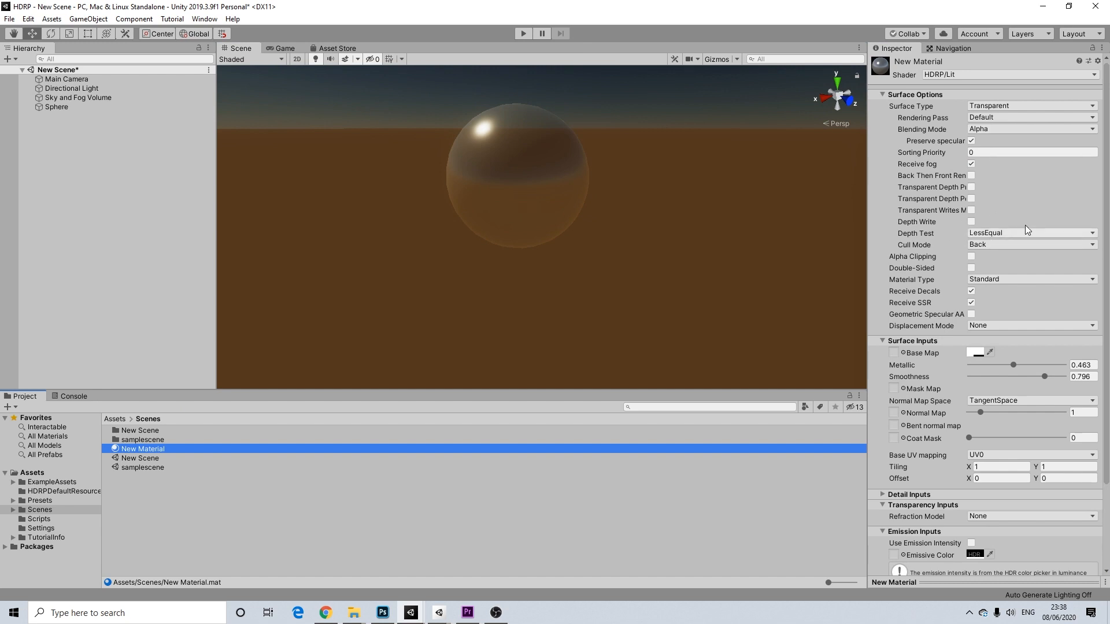
{"action": "left_click", "coordinate": [983, 128]}
{"action": "left_click", "coordinate": [988, 141]}
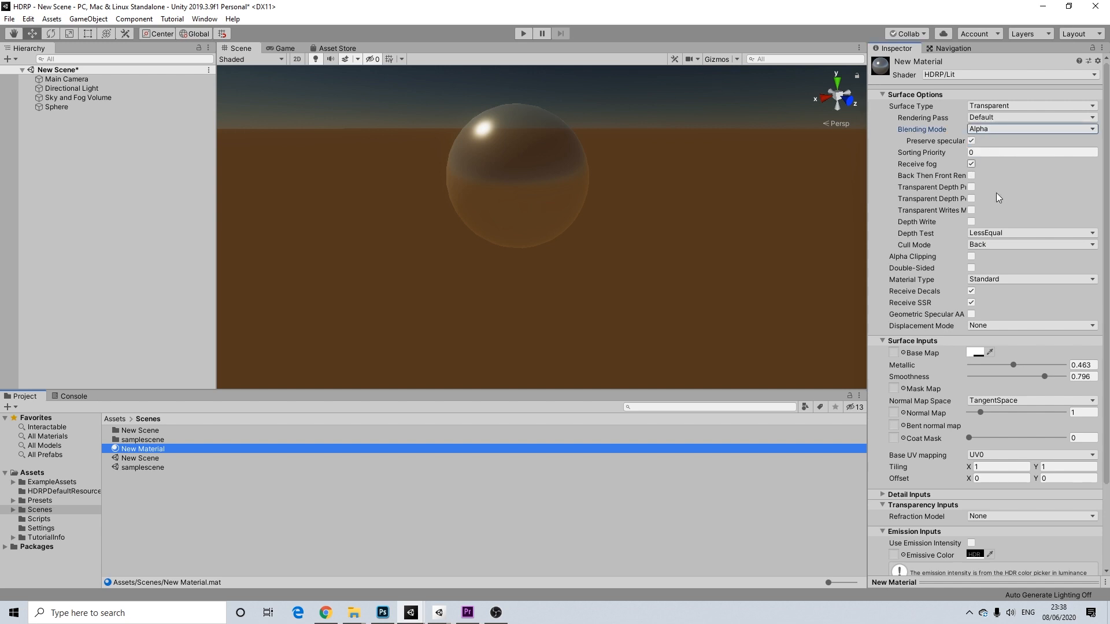
{"action": "left_click", "coordinate": [985, 279]}
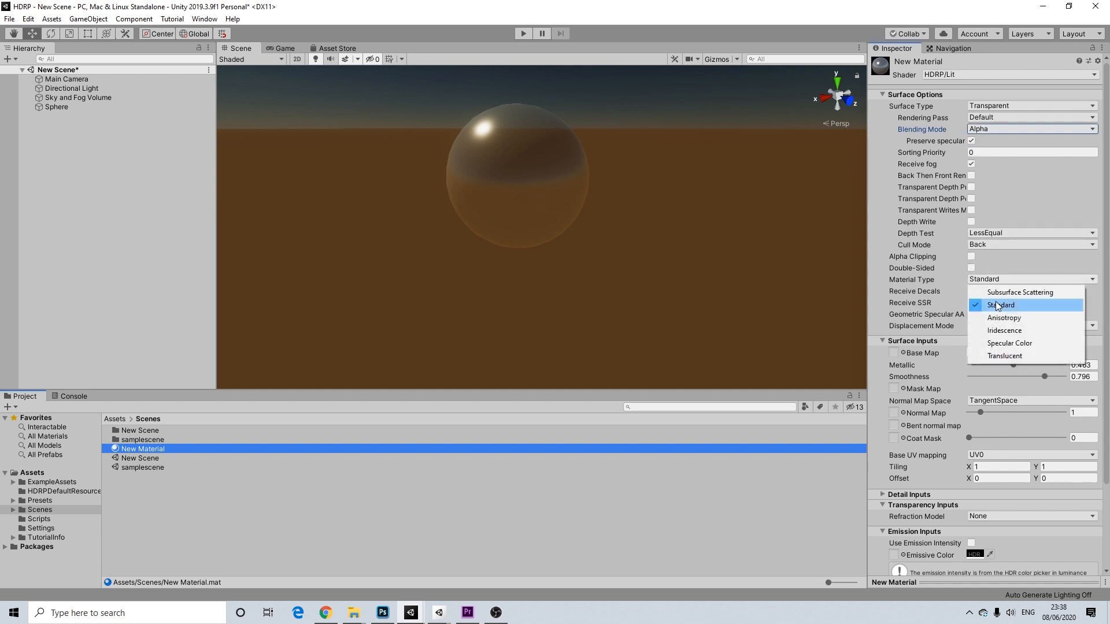
{"action": "left_click", "coordinate": [1004, 330]}
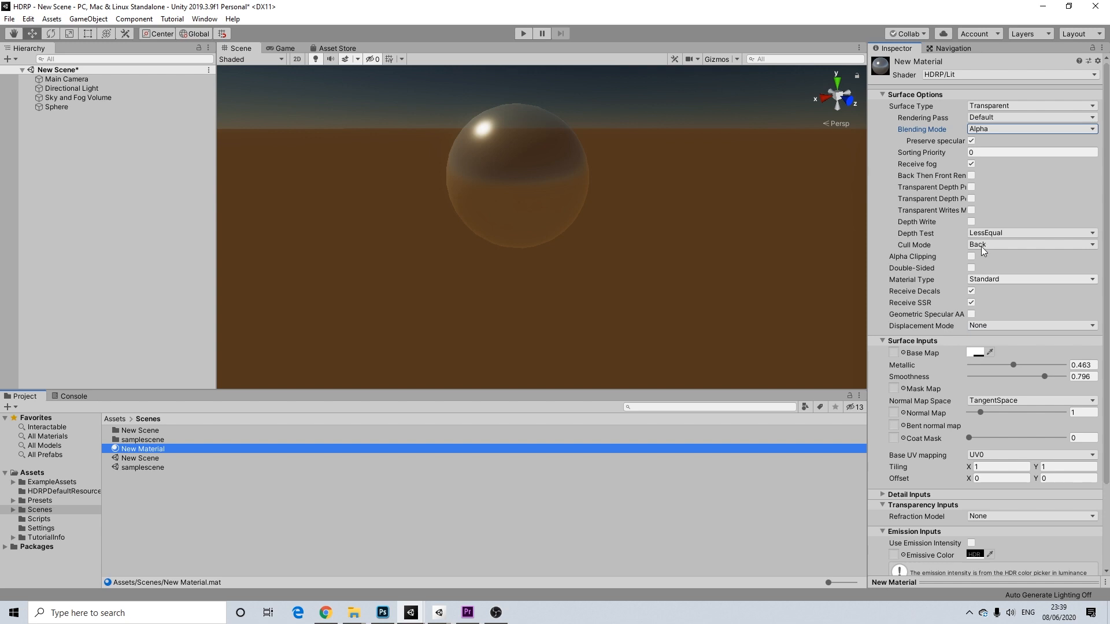
- Check the other Material Type choices and inspect the iridescent sphere from different angles
{"action": "left_click", "coordinate": [994, 276]}
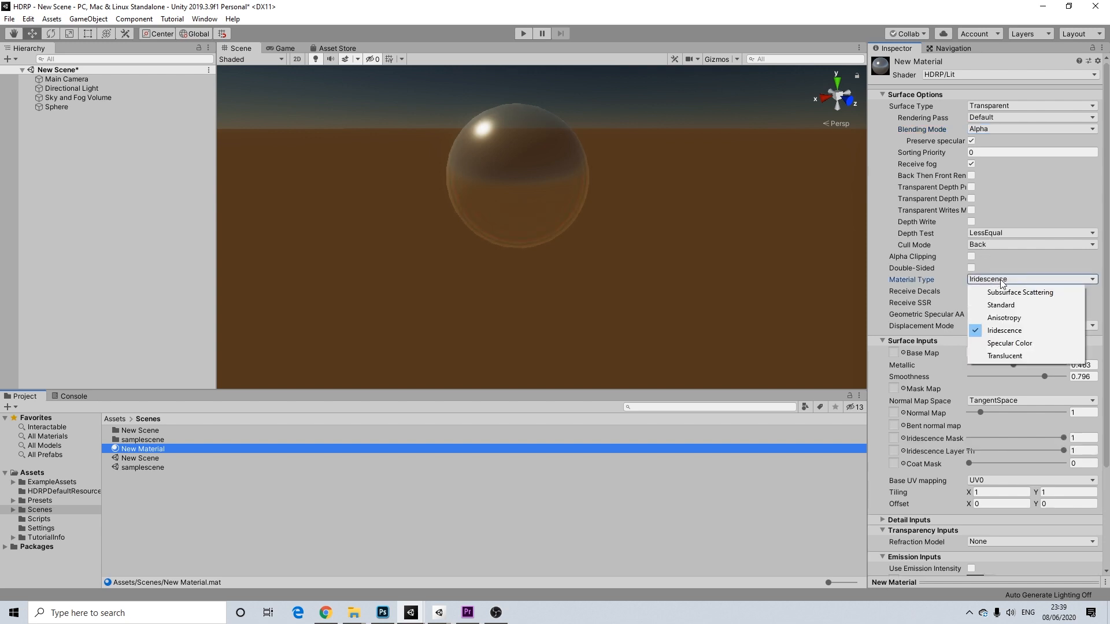
{"action": "left_click", "coordinate": [787, 180]}
{"action": "left_click_drag", "start_coordinate": [651, 103], "coordinate": [607, 112], "text": "alt"}
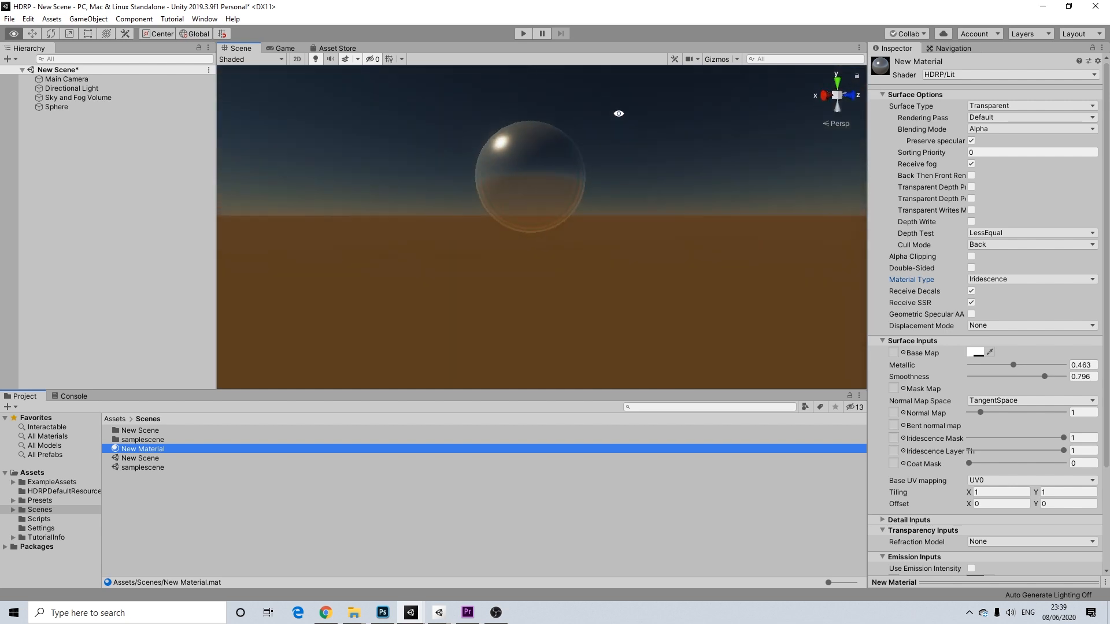
{"action": "left_click_drag", "start_coordinate": [550, 181], "coordinate": [523, 192], "text": "alt"}
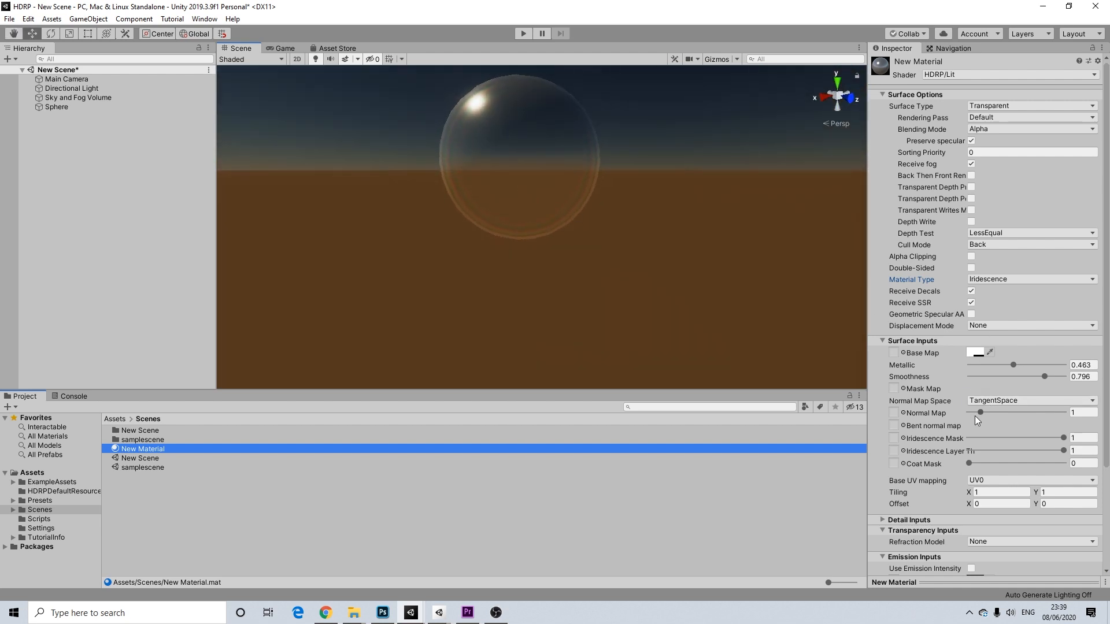
- Set the New Material's Metallic to about 0.037 and Smoothness to about 0.784, and inspect the sphere's highlights from slightly different angles
{"action": "left_click_drag", "start_coordinate": [1015, 366], "coordinate": [977, 370]}
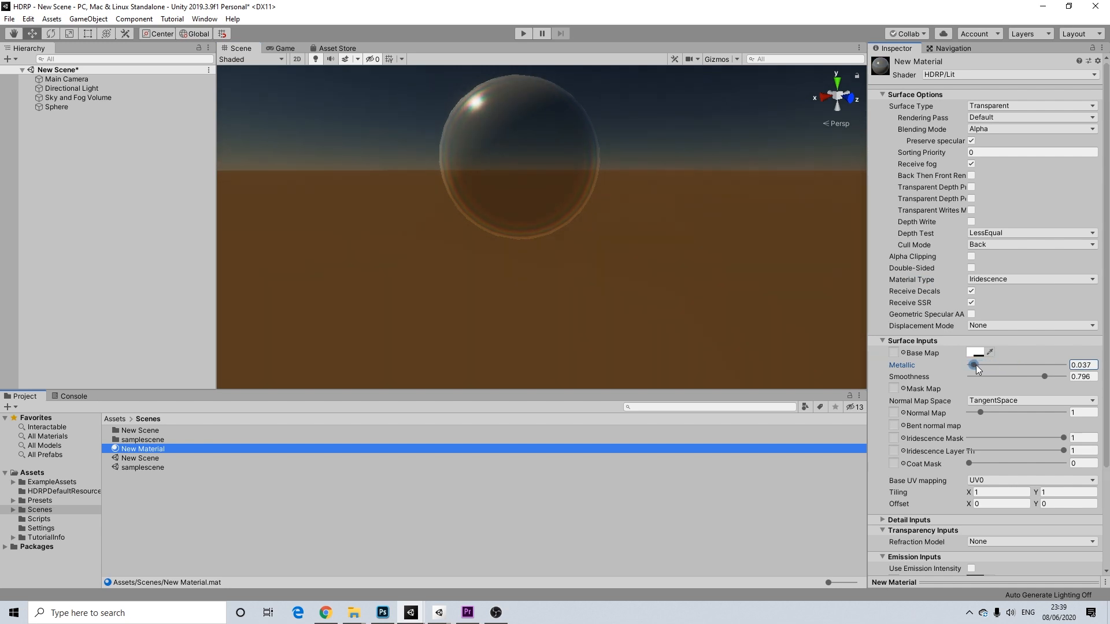
{"action": "mouse_move", "coordinate": [1043, 376]}
{"action": "left_mouse_down"}
{"action": "mouse_move", "coordinate": [1061, 378]}
{"action": "mouse_move", "coordinate": [1044, 376]}
{"action": "left_mouse_up"}
{"action": "left_click_drag", "start_coordinate": [661, 164], "coordinate": [619, 165], "text": "alt"}
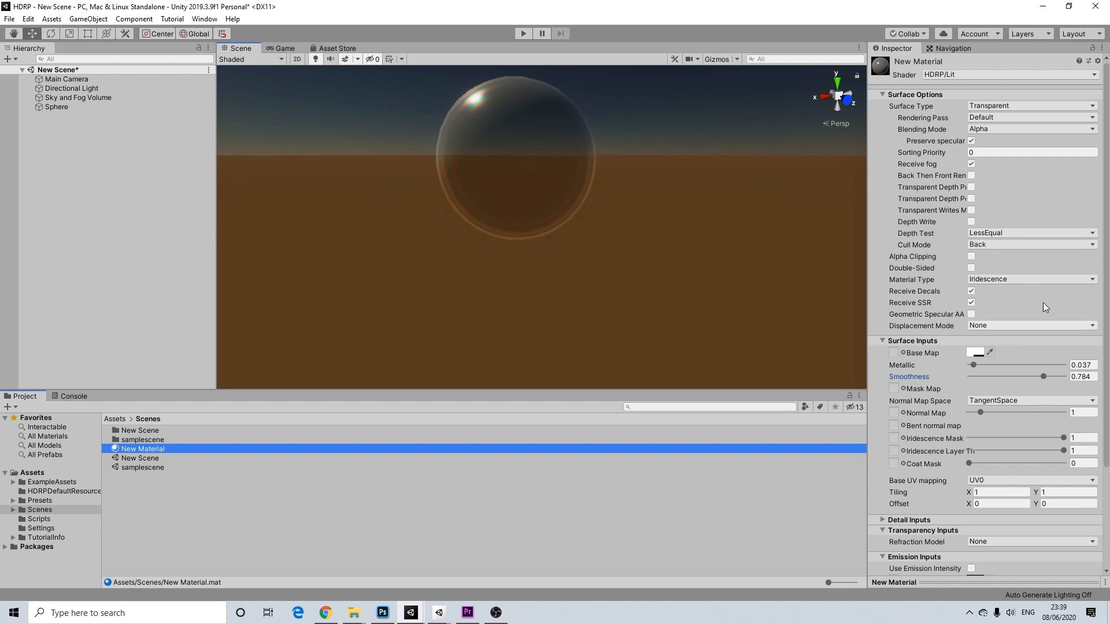
{"action": "left_click_drag", "start_coordinate": [696, 107], "coordinate": [624, 103], "text": "alt"}
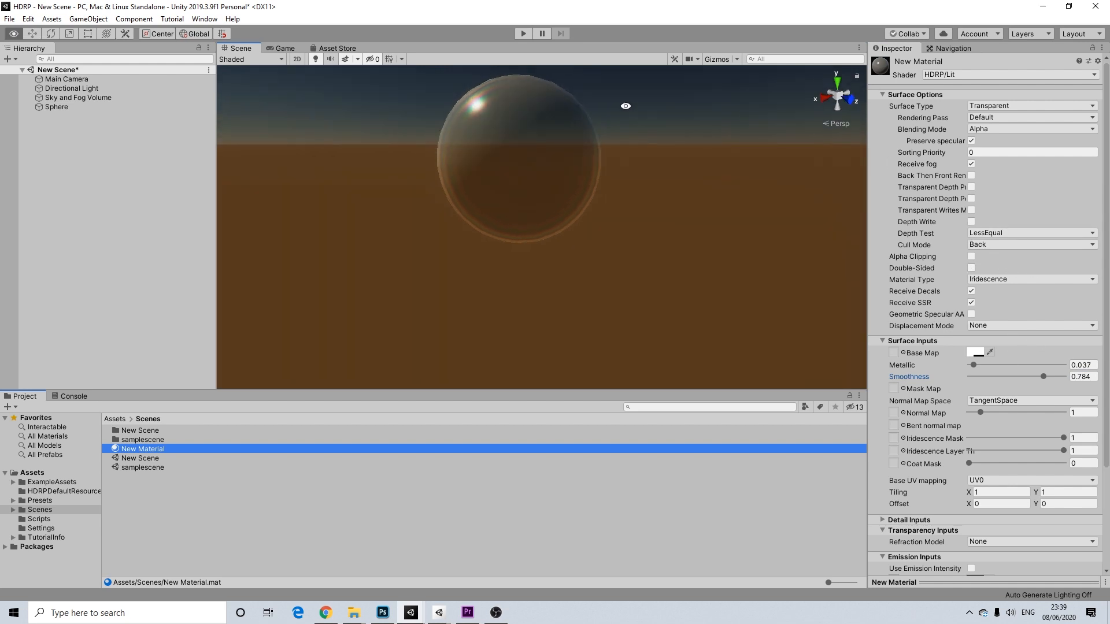
{"action": "left_click", "coordinate": [606, 138]}
{"action": "left_click", "coordinate": [583, 165]}
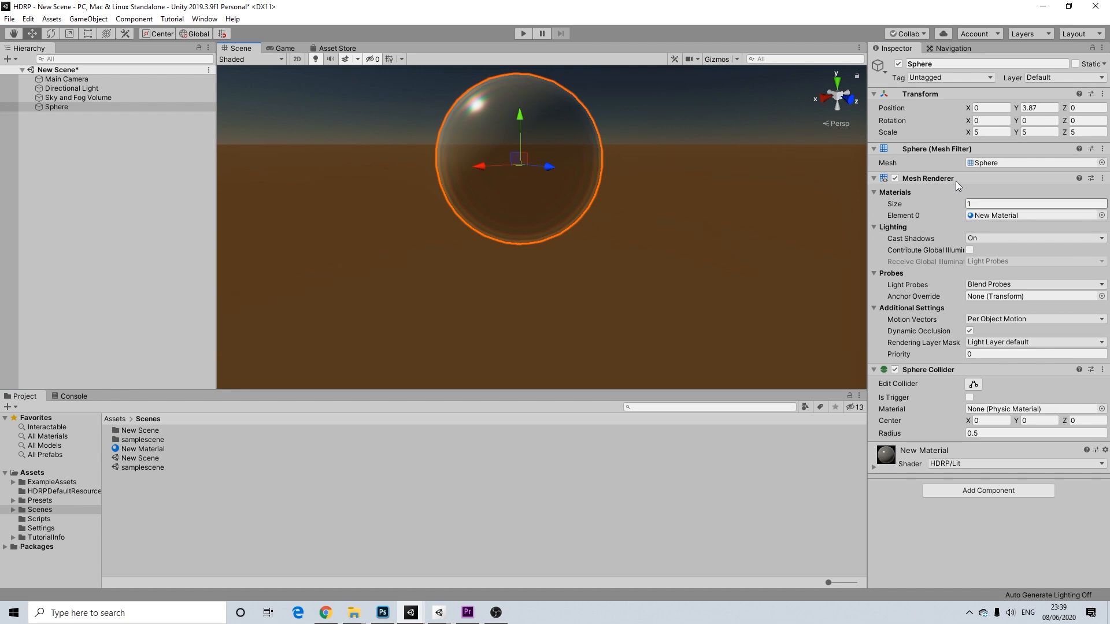
{"action": "left_click", "coordinate": [160, 450]}
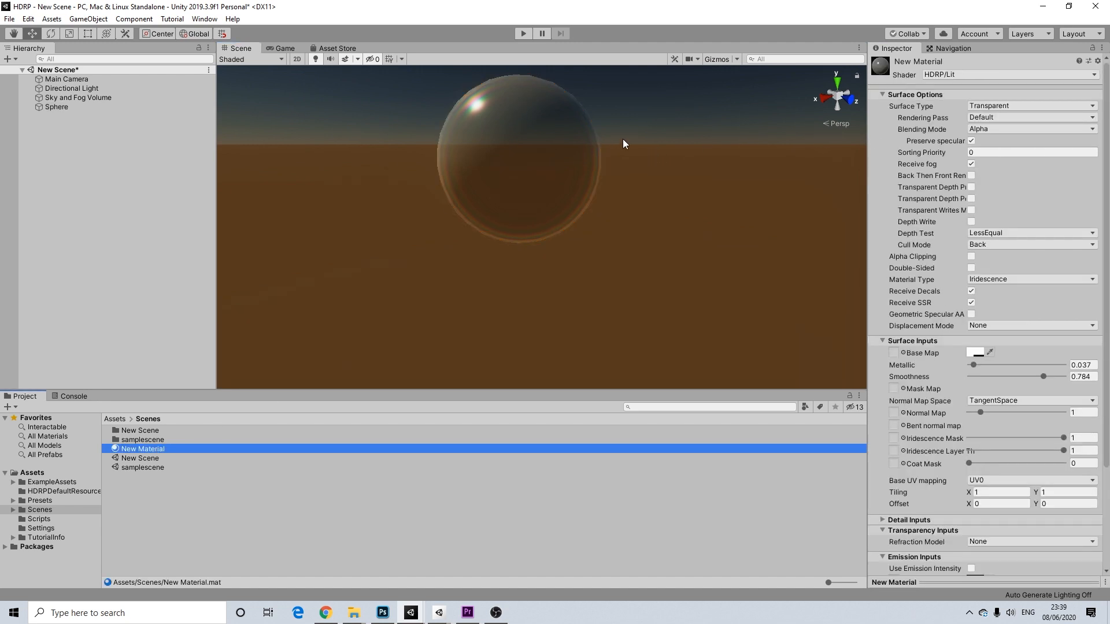
{"action": "middle_click_drag", "start_coordinate": [619, 146], "coordinate": [613, 199]}
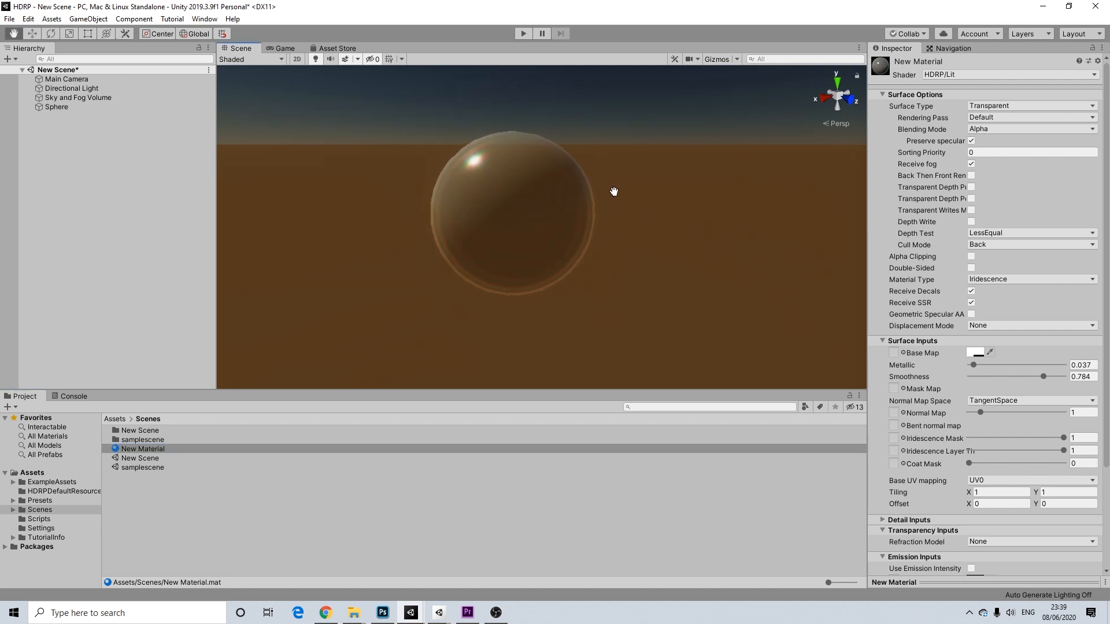
- Re-enable the Fog override on the Sky and Fog Volume and expand its settings
{"action": "left_click", "coordinate": [81, 97]}
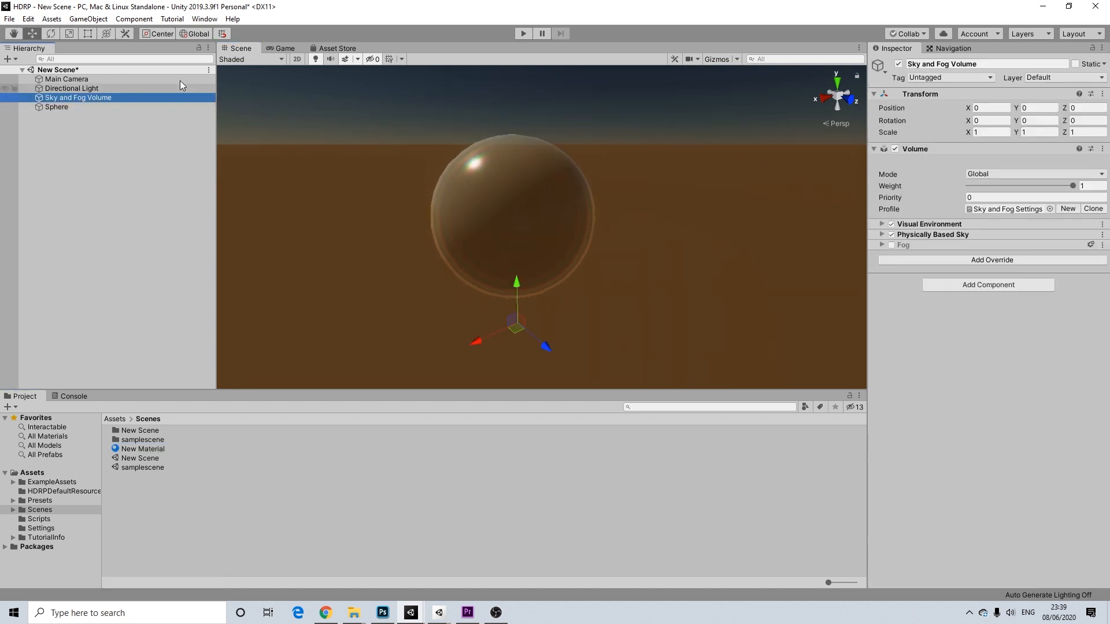
{"action": "left_click", "coordinate": [892, 245]}
{"action": "left_click", "coordinate": [882, 244]}
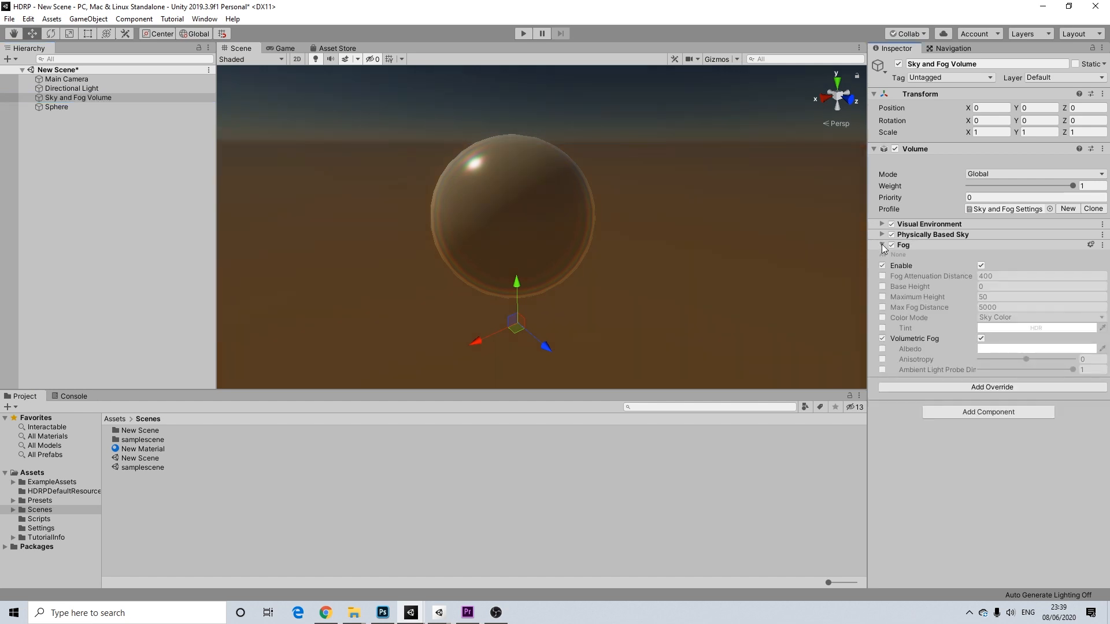
{"action": "scroll", "coordinate": [716, 200], "scroll_direction": "down", "scroll_amount": 2}
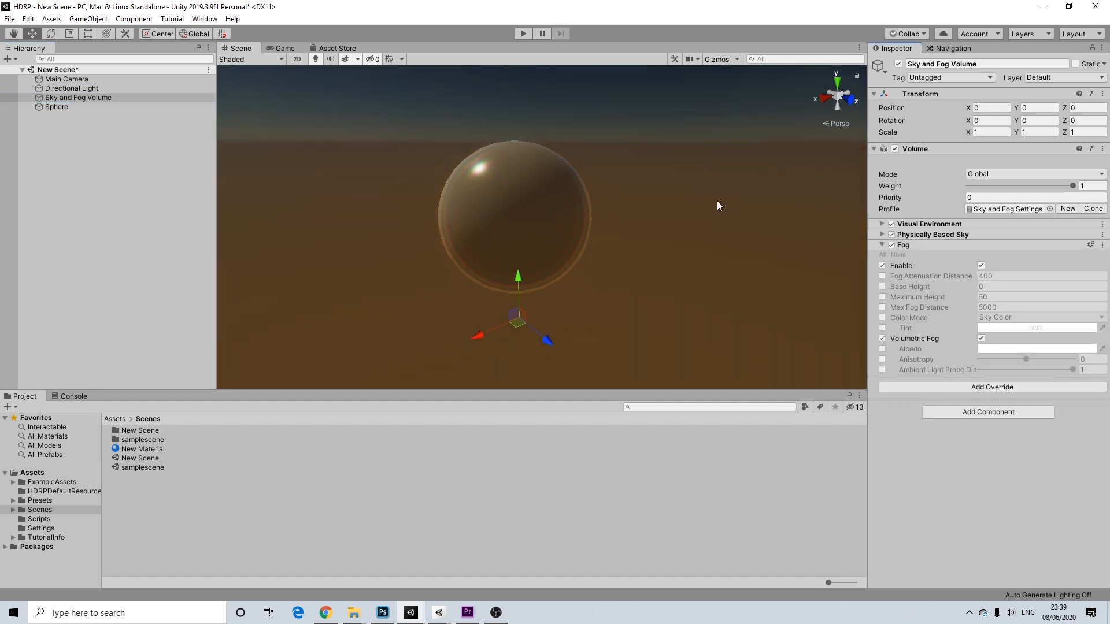
- Expand the Visual Environment override and view the scene's horizon and sky from farther away
{"action": "left_click", "coordinate": [885, 224]}
{"action": "scroll", "coordinate": [723, 224], "scroll_direction": "down", "scroll_amount": 3}
{"action": "scroll", "coordinate": [715, 230], "scroll_direction": "down", "scroll_amount": 5}
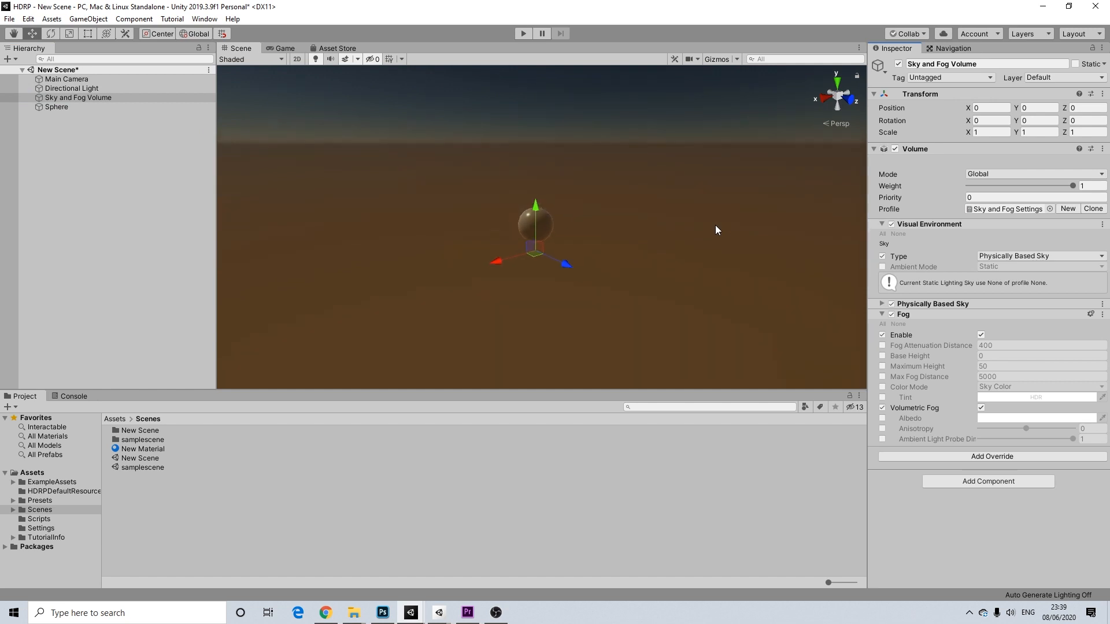
{"action": "left_click_drag", "start_coordinate": [686, 225], "coordinate": [678, 201], "text": "alt"}
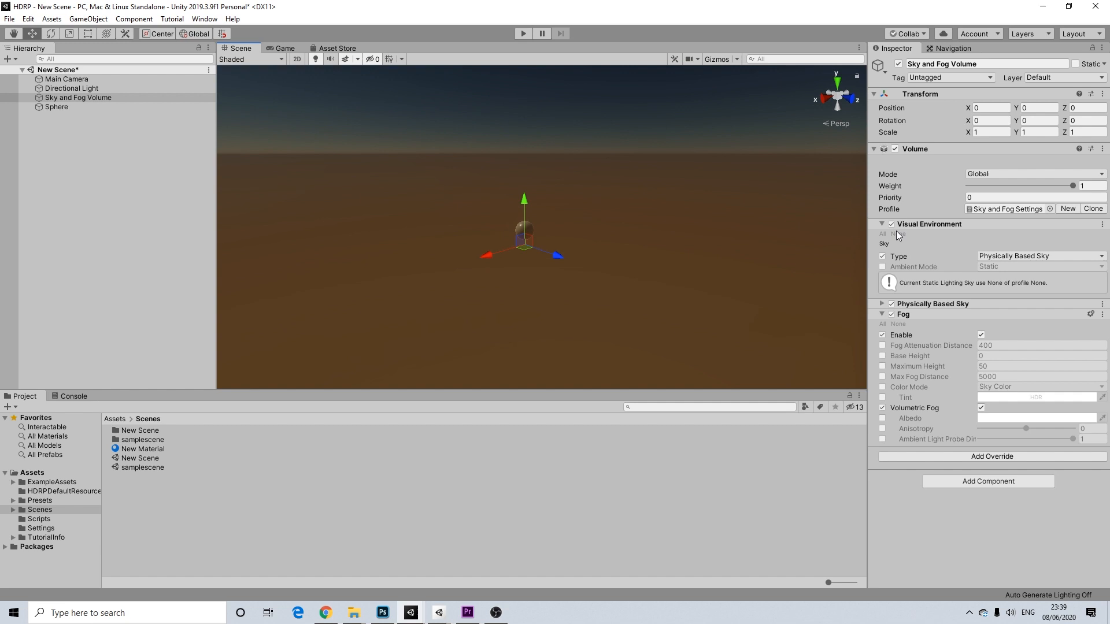
- Enable all Planet overrides of the Physically Based Sky, from Earth Preset through Ground Emission Multiplier
{"action": "left_click", "coordinate": [880, 304]}
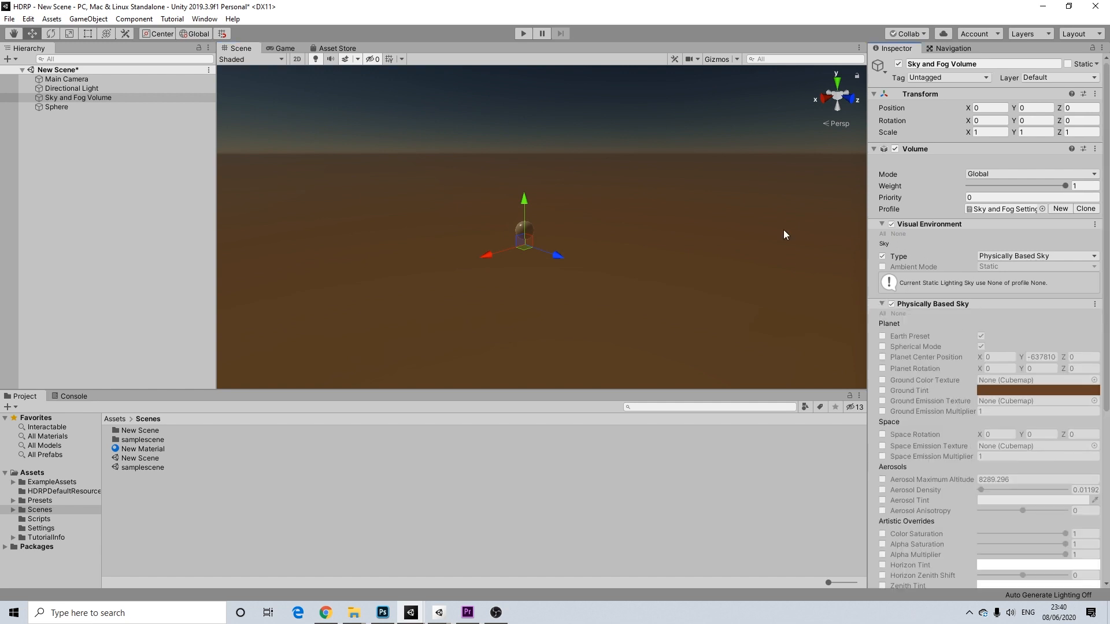
{"action": "left_click_drag", "start_coordinate": [664, 223], "coordinate": [656, 183], "text": "alt"}
{"action": "left_click", "coordinate": [880, 336]}
{"action": "left_click", "coordinate": [882, 347]}
{"action": "left_click", "coordinate": [883, 357]}
{"action": "left_click", "coordinate": [882, 369]}
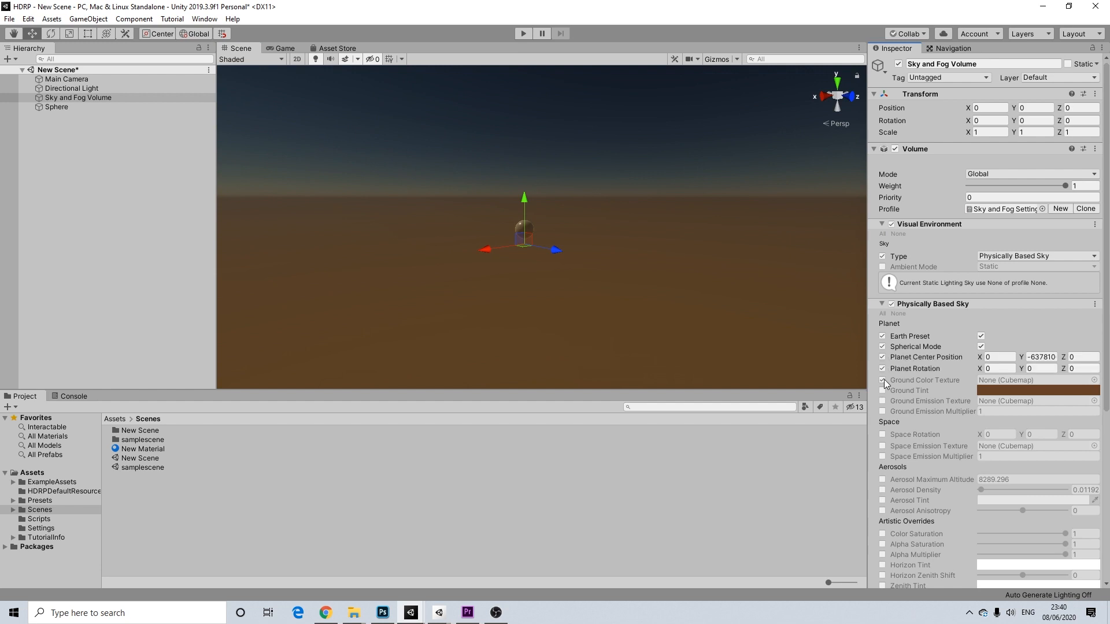
{"action": "left_click", "coordinate": [883, 380]}
{"action": "left_click", "coordinate": [883, 390]}
{"action": "left_click", "coordinate": [882, 400]}
{"action": "left_click", "coordinate": [883, 411]}
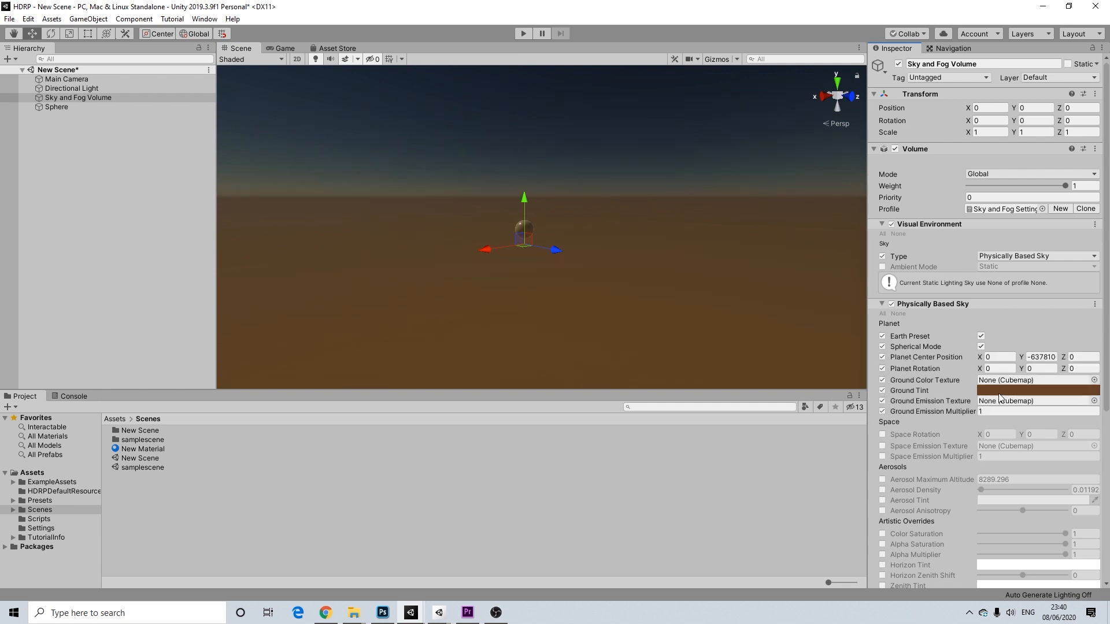
- Try a teal Ground Tint (207E7C) on the Physically Based Sky and restore the original brown 664026
{"action": "left_click", "coordinate": [1000, 391]}
{"action": "left_click", "coordinate": [983, 341]}
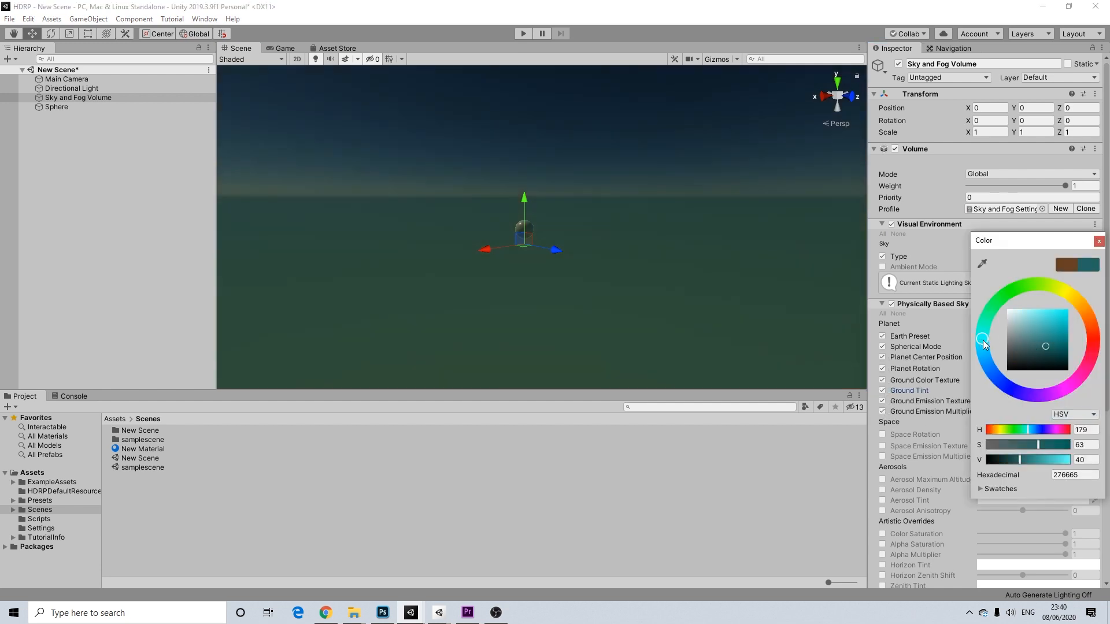
{"action": "left_click", "coordinate": [1053, 340]}
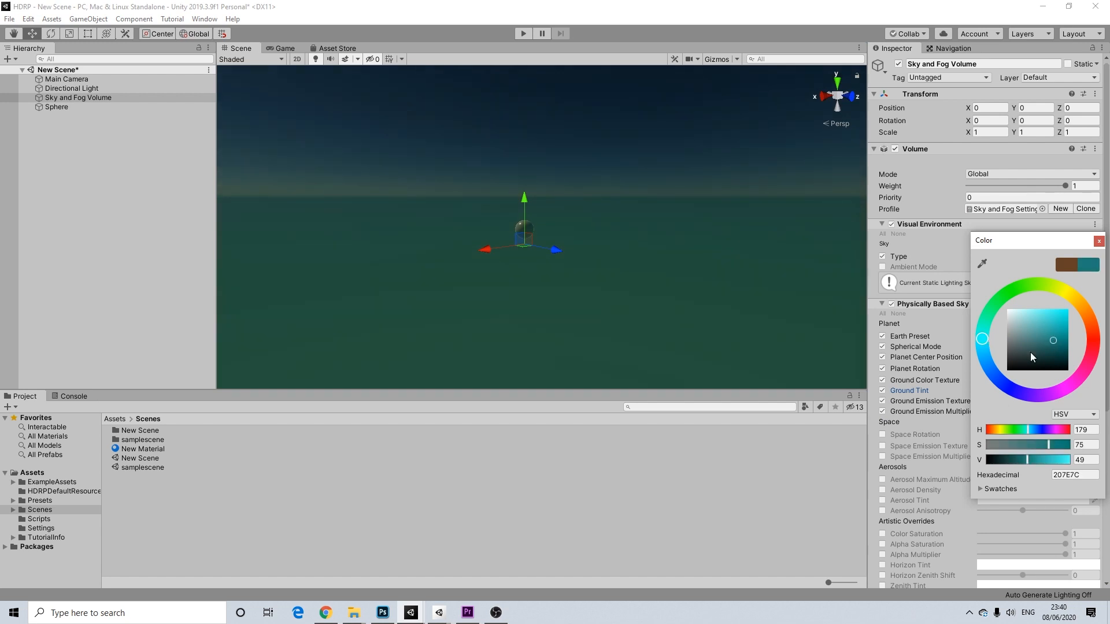
{"action": "left_click", "coordinate": [1066, 267]}
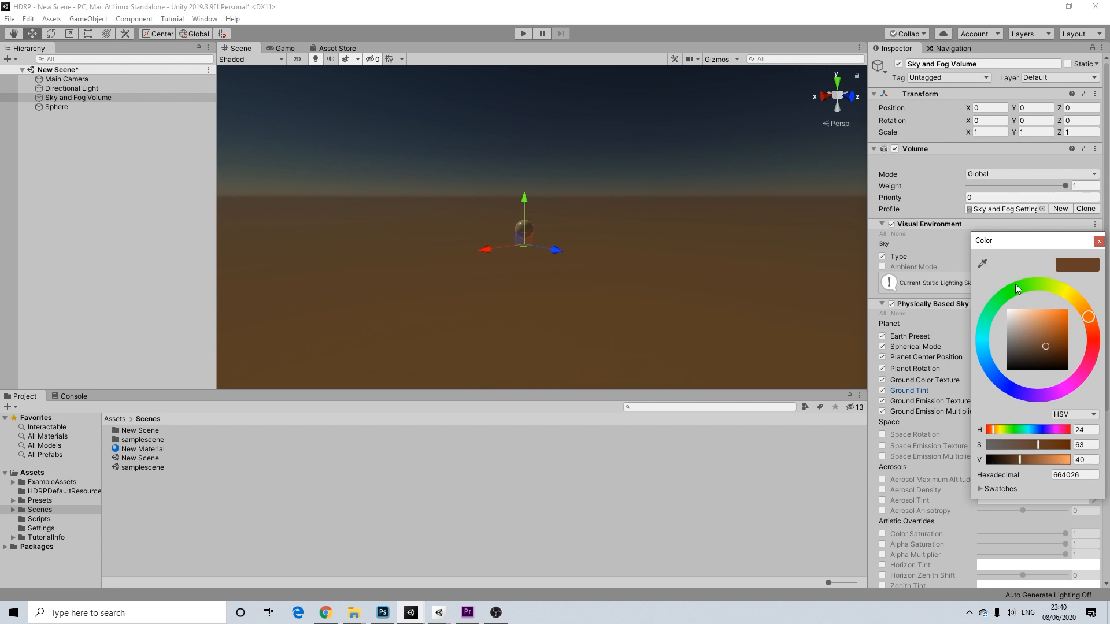
{"action": "left_click", "coordinate": [1098, 242]}
- Enable the Physically Based Sky's Space overrides and its Aerosol altitude, density, tint and anisotropy overrides
{"action": "left_click", "coordinate": [882, 434]}
{"action": "left_click", "coordinate": [882, 446]}
{"action": "left_click", "coordinate": [882, 456]}
{"action": "left_click", "coordinate": [882, 479]}
{"action": "left_click", "coordinate": [882, 489]}
{"action": "left_click", "coordinate": [882, 500]}
- Enable the Miscellaneous overrides of the Physically Based Sky, from Number Of Bounces through Include Sun In Baking
{"action": "scroll", "coordinate": [890, 498], "scroll_direction": "down", "scroll_amount": 5}
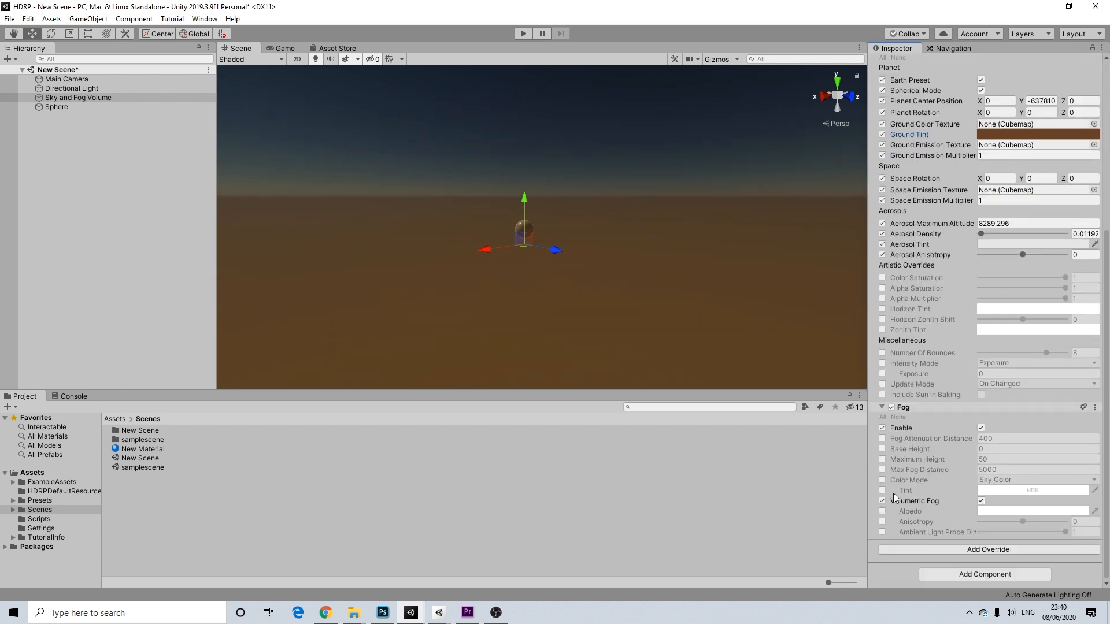
{"action": "left_click", "coordinate": [882, 363]}
{"action": "left_click", "coordinate": [882, 373]}
{"action": "left_click", "coordinate": [882, 384]}
{"action": "left_click", "coordinate": [882, 394]}
- Enable all Artistic Overrides of the Physically Based Sky, from Color Saturation through Zenith Tint, and look over the enabled settings
{"action": "left_click", "coordinate": [882, 329]}
{"action": "left_click", "coordinate": [882, 319]}
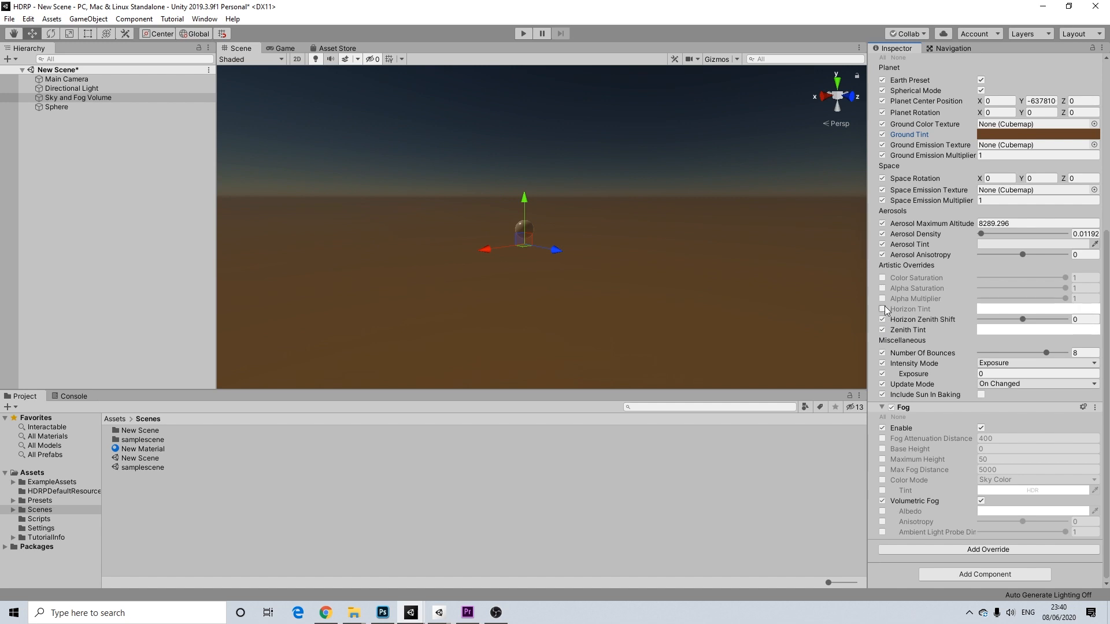
{"action": "left_click", "coordinate": [882, 309]}
{"action": "left_click", "coordinate": [882, 298]}
{"action": "left_click", "coordinate": [882, 287]}
{"action": "left_click", "coordinate": [882, 277]}
{"action": "scroll", "coordinate": [927, 281], "scroll_direction": "up", "scroll_amount": 5}
{"action": "scroll", "coordinate": [927, 280], "scroll_direction": "down", "scroll_amount": 3}
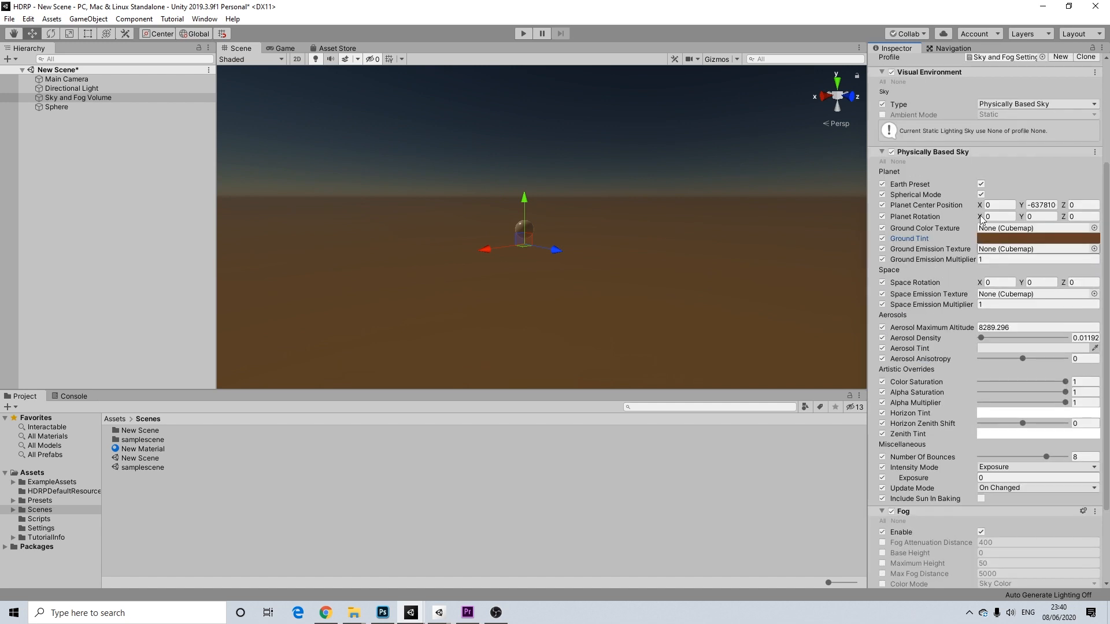
- Rotate the Directional Light freehand to about X 25, Y 52, Z 109 and view the sky and sphere under it
{"action": "left_click", "coordinate": [94, 89]}
{"action": "key", "text": "f"}
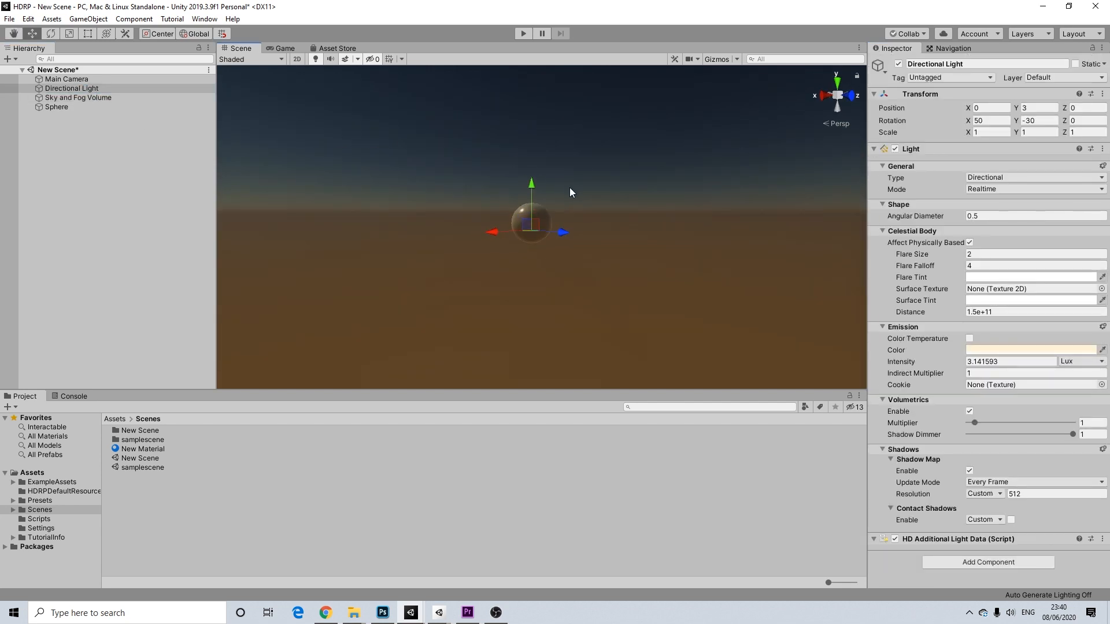
{"action": "scroll", "coordinate": [617, 221], "scroll_direction": "down", "scroll_amount": 4}
{"action": "left_click_drag", "start_coordinate": [611, 206], "coordinate": [610, 231], "text": "alt"}
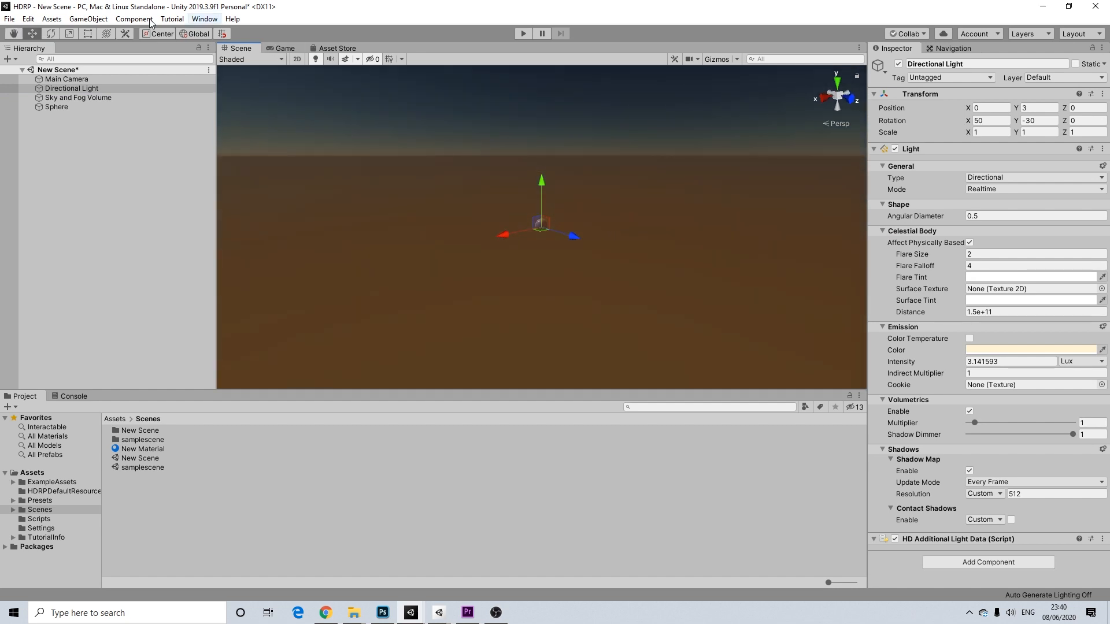
{"action": "left_click", "coordinate": [51, 34]}
{"action": "left_click_drag", "start_coordinate": [532, 197], "coordinate": [537, 140]}
{"action": "mouse_move", "coordinate": [532, 183]}
{"action": "left_mouse_down"}
{"action": "mouse_move", "coordinate": [509, 192]}
{"action": "mouse_move", "coordinate": [563, 150]}
{"action": "mouse_move", "coordinate": [536, 162]}
{"action": "left_mouse_up"}
{"action": "middle_click_drag", "start_coordinate": [584, 166], "coordinate": [571, 206]}
{"action": "left_click_drag", "start_coordinate": [574, 193], "coordinate": [578, 252], "text": "alt"}
{"action": "scroll", "coordinate": [552, 232], "scroll_direction": "down", "scroll_amount": 3}
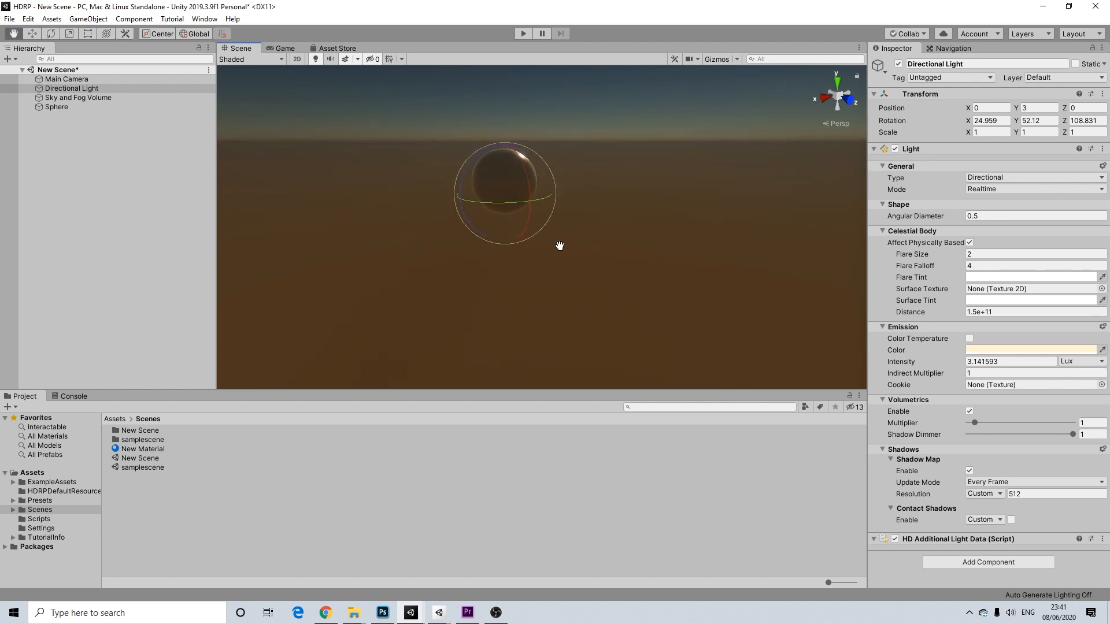
- Review the Directional Light's Emission and other settings, and look at the sphere against the horizon with nothing selected
{"action": "left_click", "coordinate": [641, 215]}
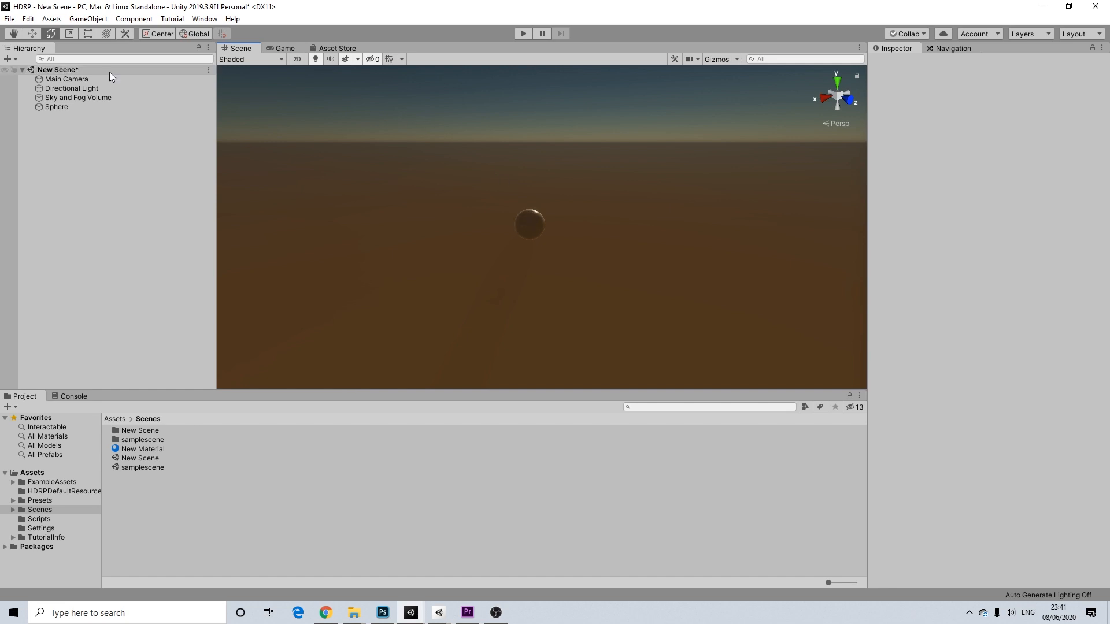
{"action": "left_click", "coordinate": [89, 89]}
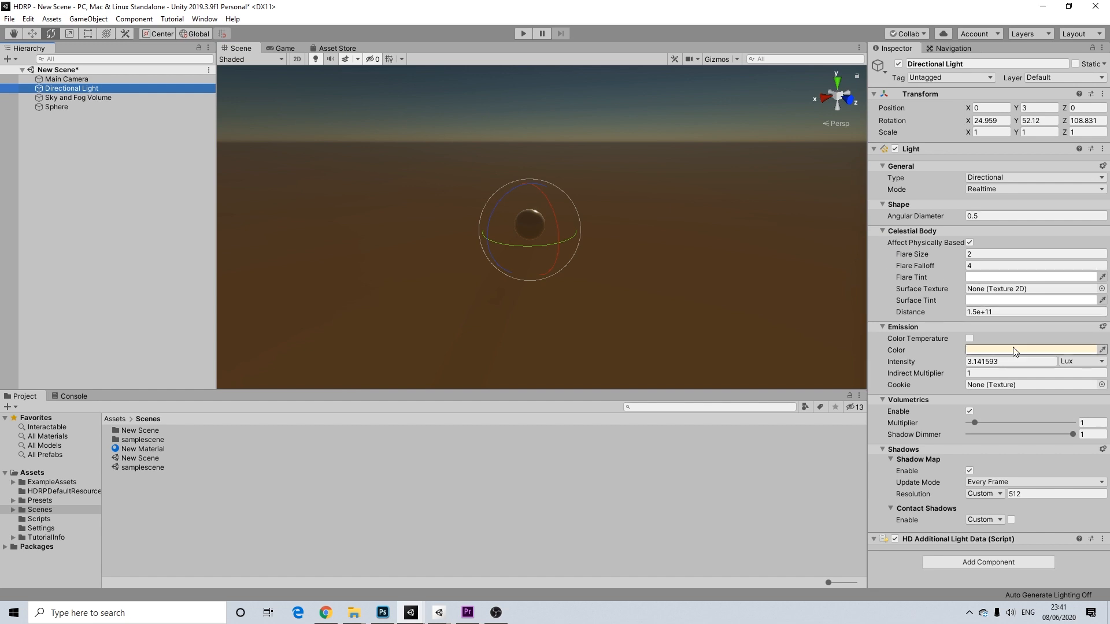
{"action": "left_click", "coordinate": [560, 159]}
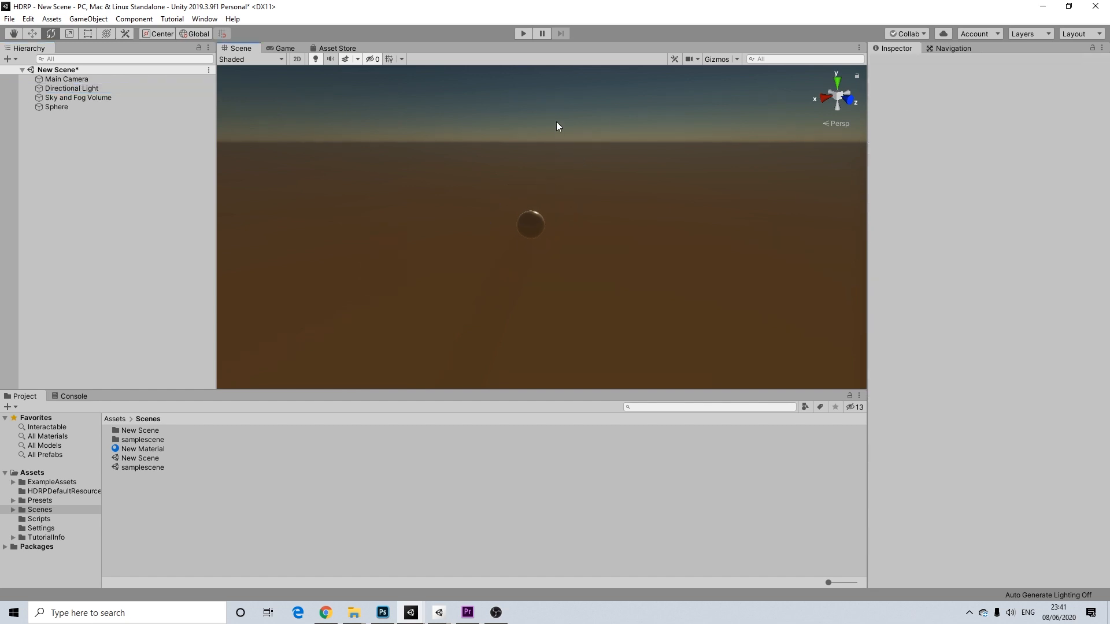
{"action": "middle_click_drag", "start_coordinate": [524, 225], "coordinate": [592, 230]}
{"action": "scroll", "coordinate": [593, 230], "scroll_direction": "up", "scroll_amount": 3}
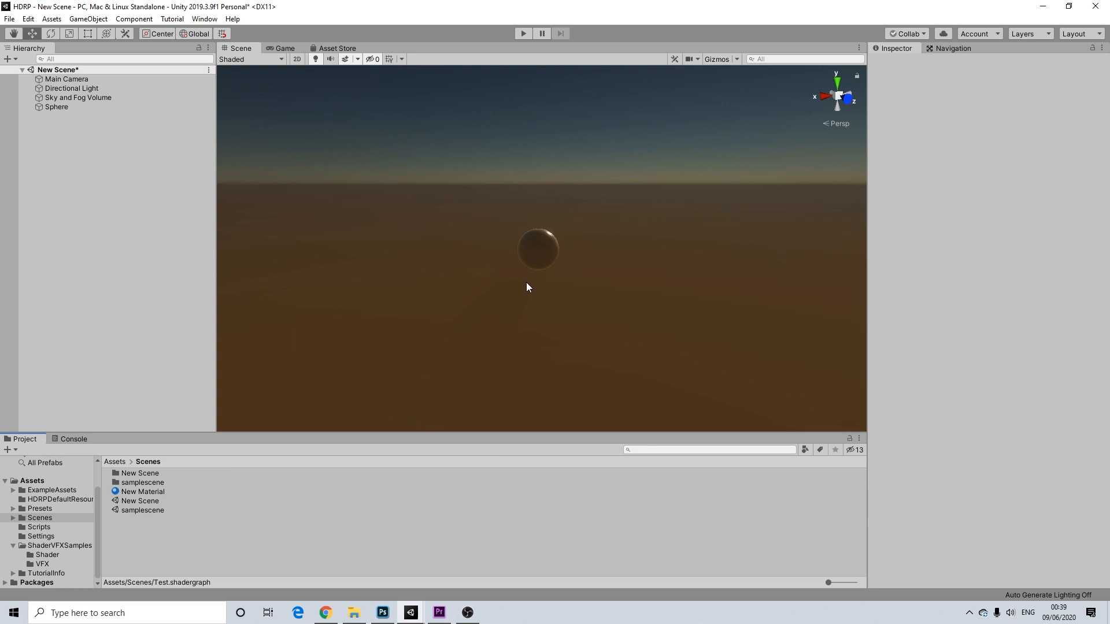
- Create an HDRP Lit Graph shader named Testing in the Scenes folder
{"action": "right_click", "coordinate": [142, 539]}
{"action": "mouse_move", "coordinate": [272, 245]}
{"action": "mouse_move", "coordinate": [404, 136]}
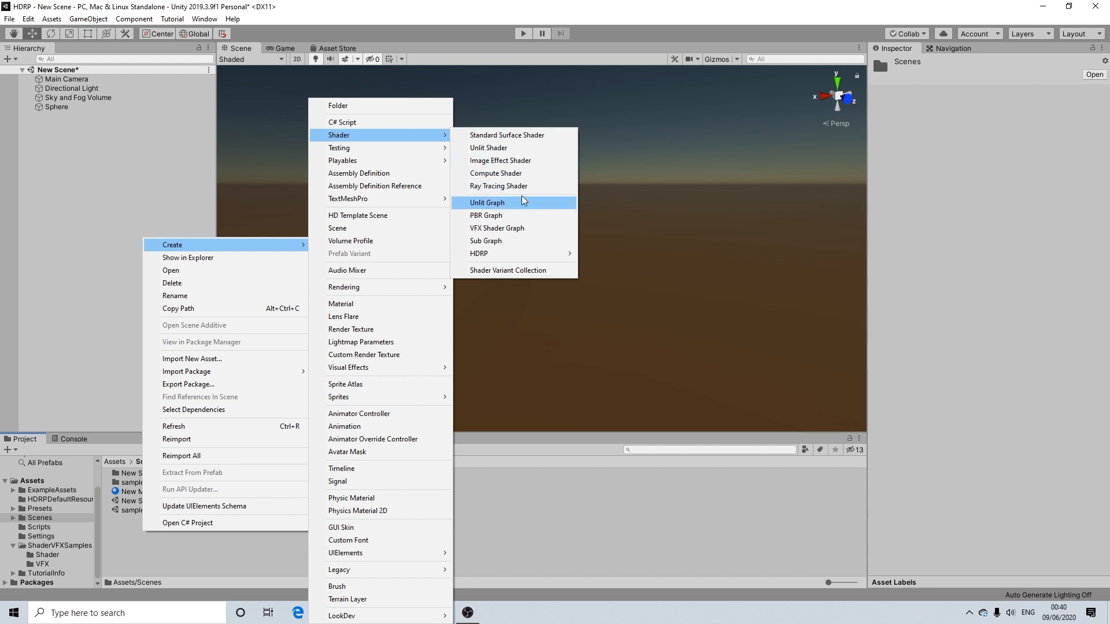
{"action": "mouse_move", "coordinate": [563, 256]}
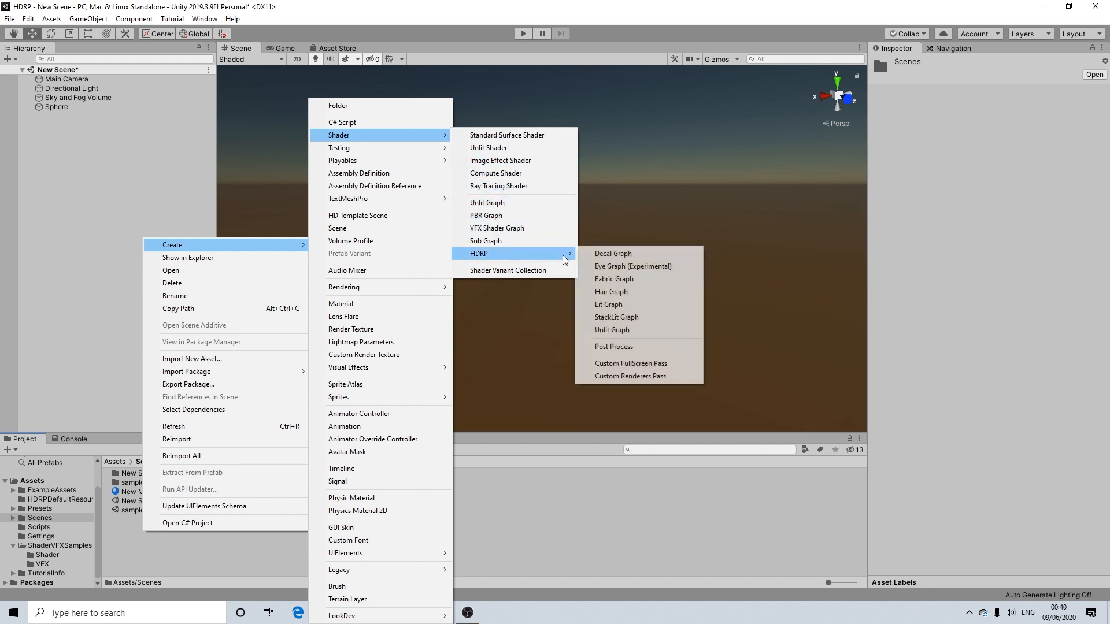
{"action": "left_click", "coordinate": [620, 309]}
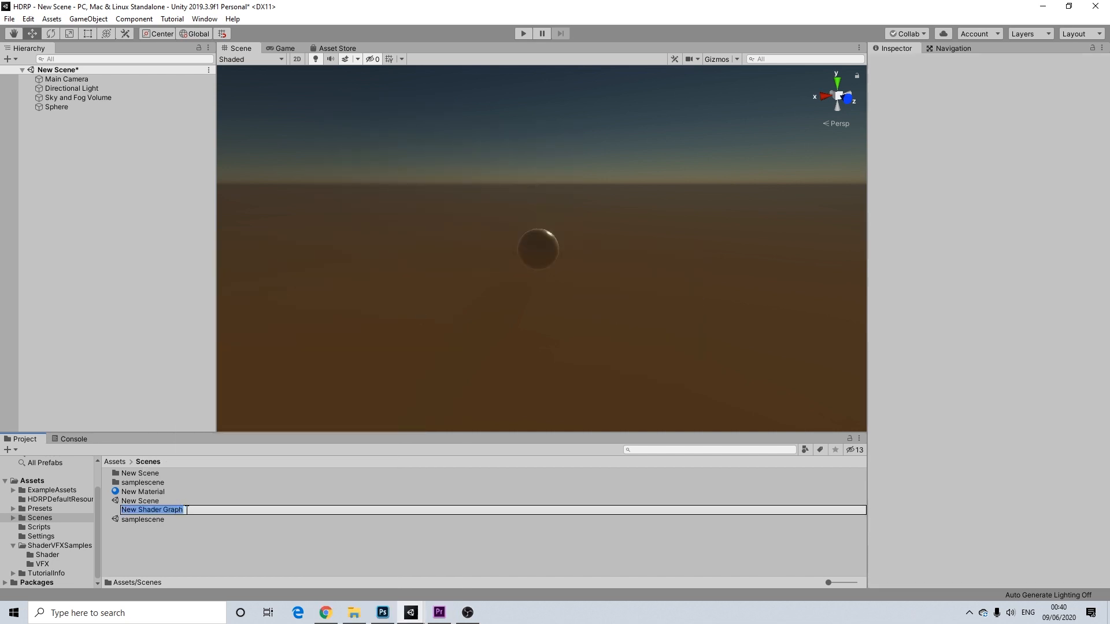
{"action": "type", "text": "Testing"}
- Open the Testing shader graph and move its Lit Master node closer to the Main Preview
{"action": "double_click", "coordinate": [131, 518]}
{"action": "scroll", "coordinate": [582, 305], "scroll_direction": "down", "scroll_amount": 5}
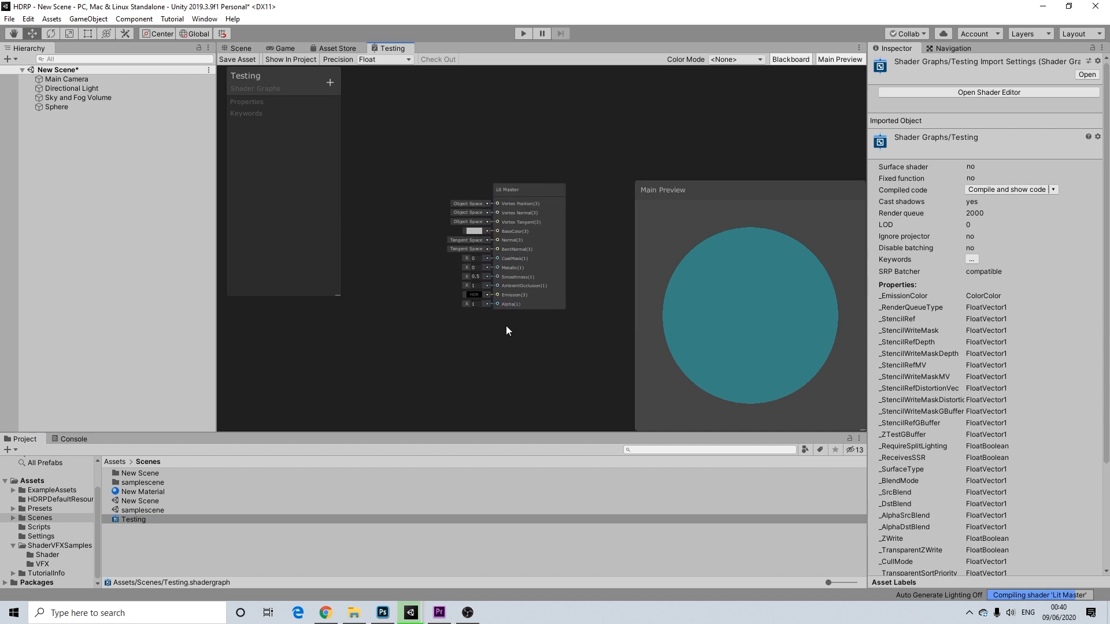
{"action": "left_click_drag", "start_coordinate": [516, 188], "coordinate": [575, 187]}
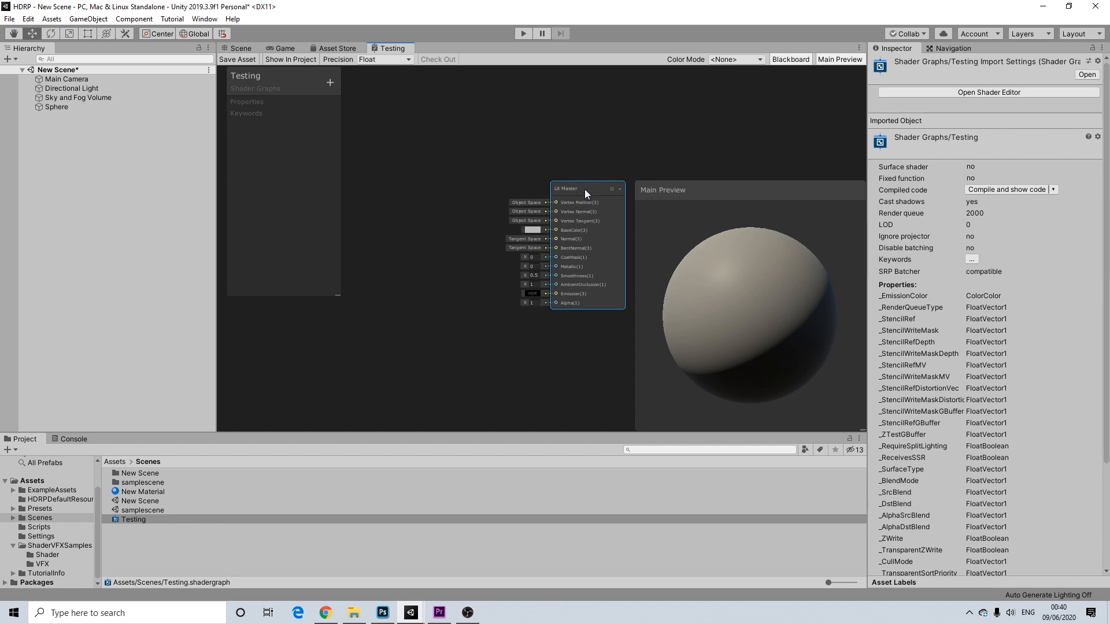
- Check which UV nodes can be created in the Testing graph without adding one
{"action": "key", "text": "space"}
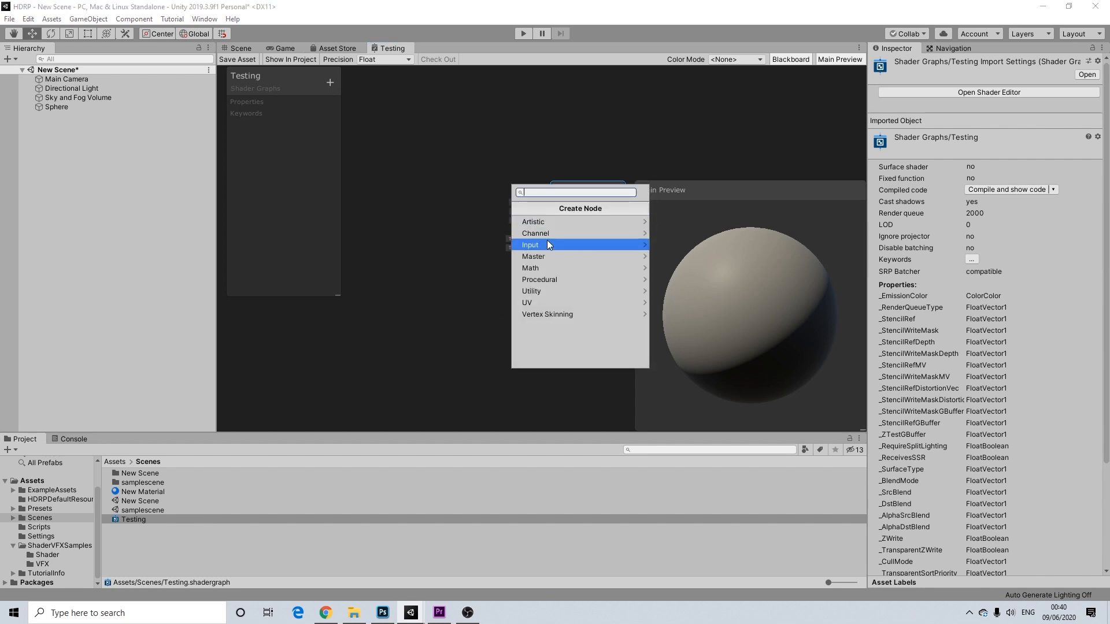
{"action": "left_click", "coordinate": [532, 303]}
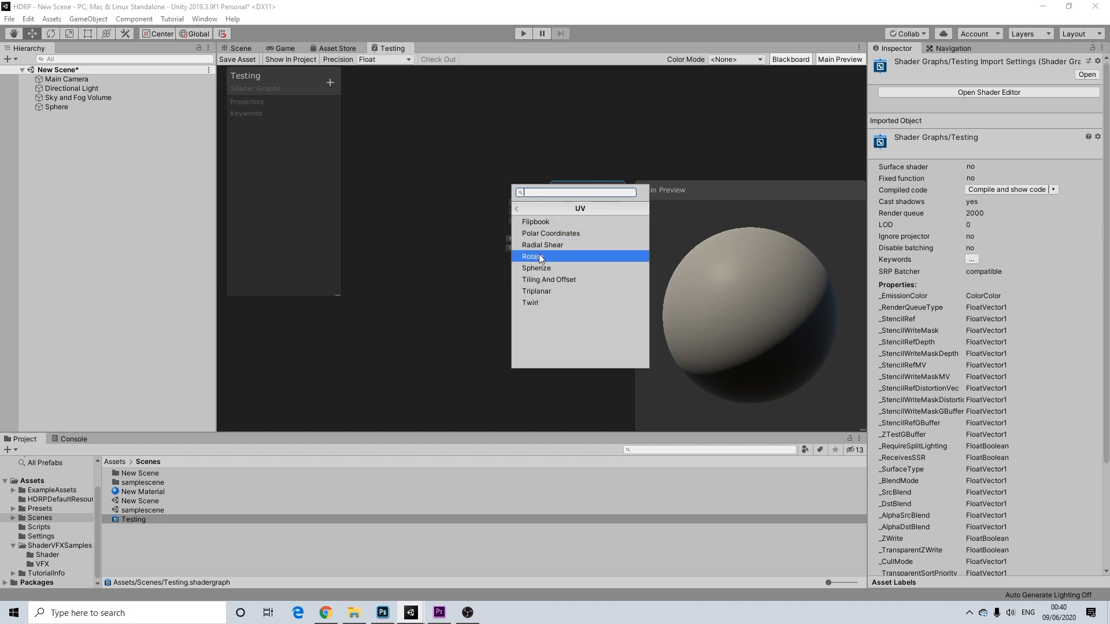
{"action": "left_click", "coordinate": [478, 230]}
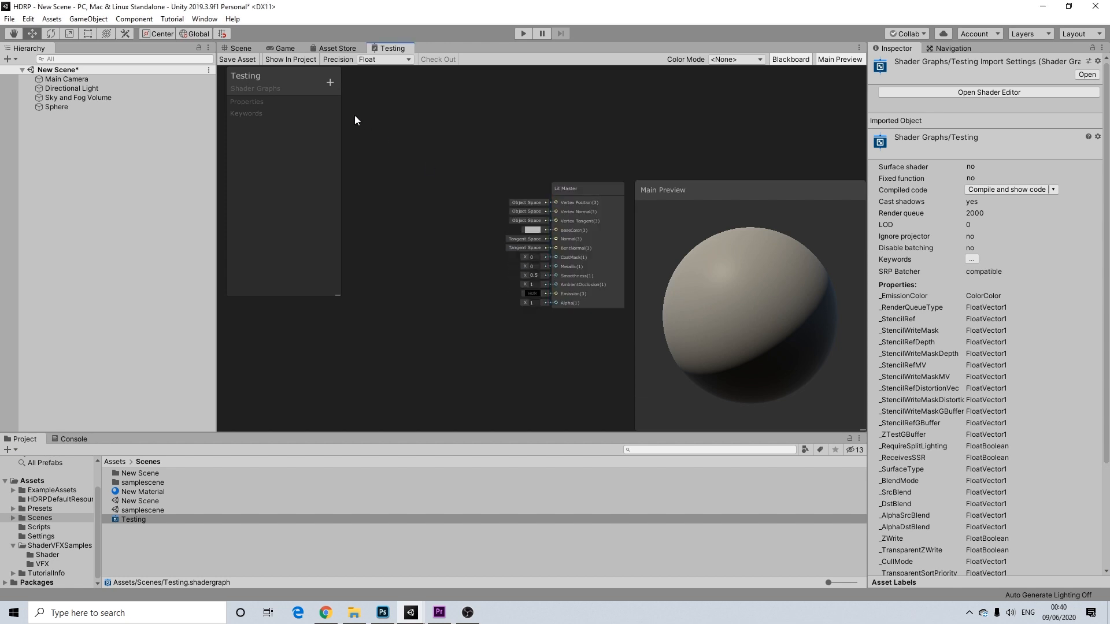
- Add a Color property named Color to the Testing graph, connect it to the Lit Master's BaseColor and save the graph
{"action": "left_click", "coordinate": [330, 82]}
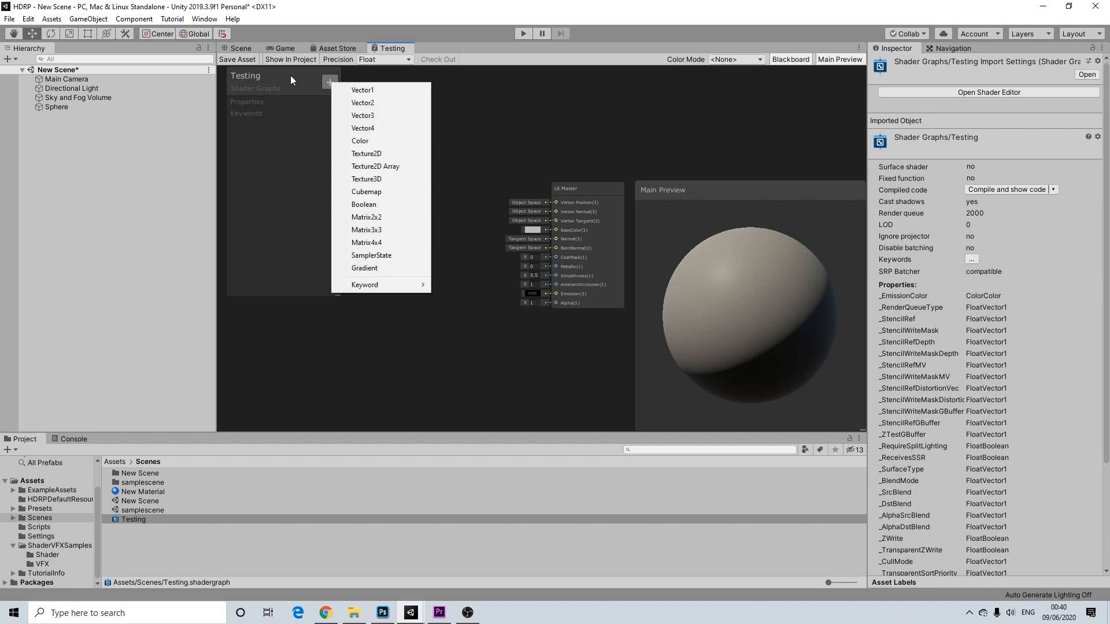
{"action": "left_click", "coordinate": [359, 140]}
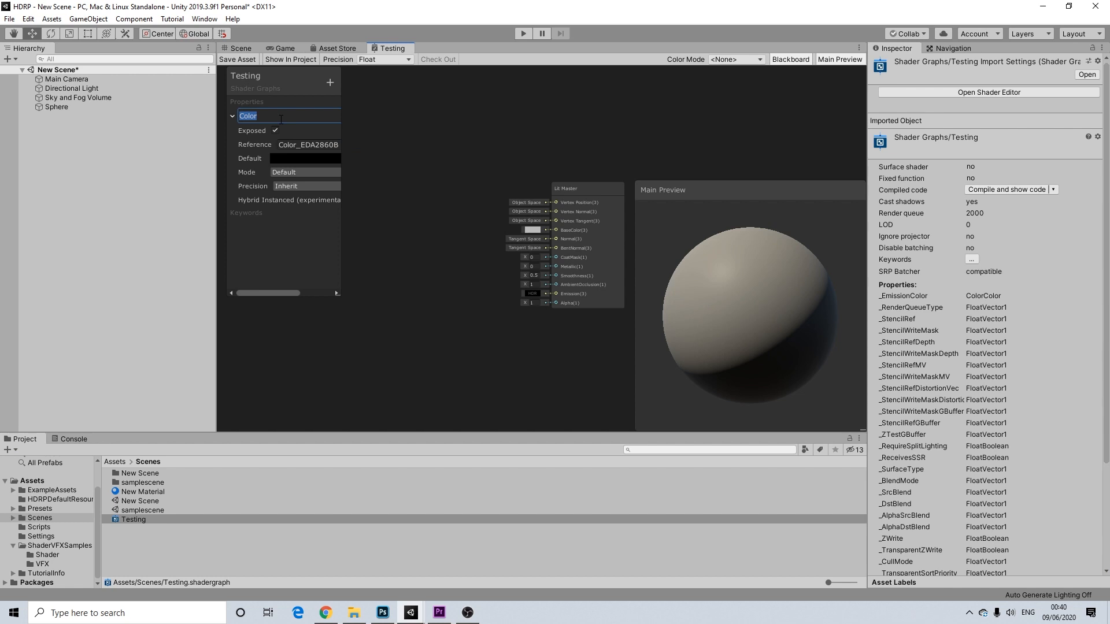
{"action": "type", "text": "Color"}
{"action": "key", "text": "Return"}
{"action": "left_click_drag", "start_coordinate": [465, 260], "coordinate": [468, 228]}
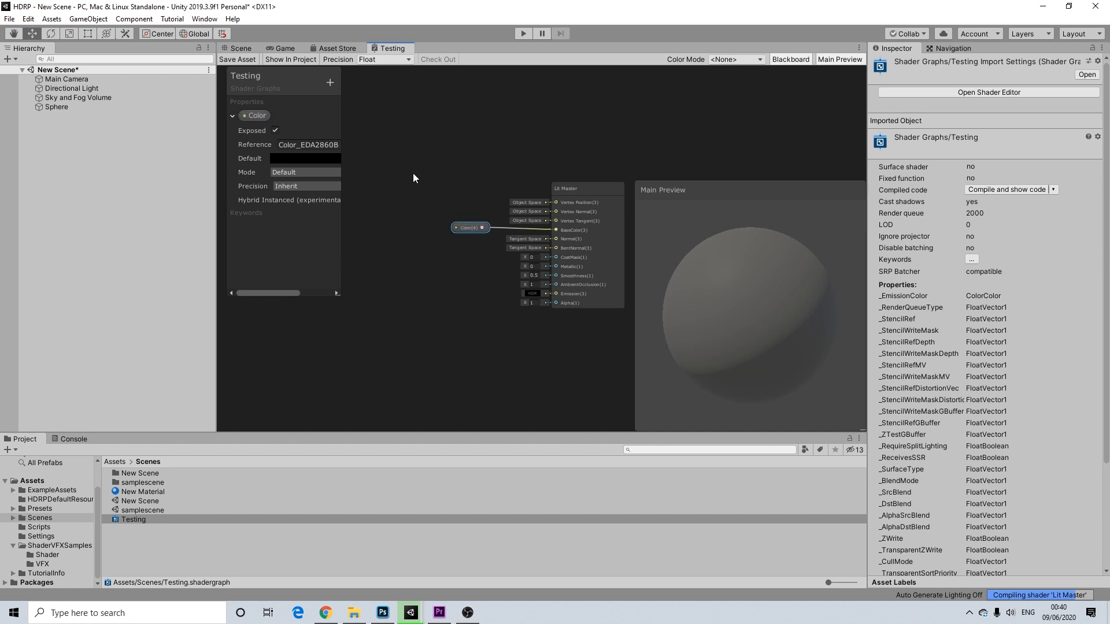
{"action": "left_click", "coordinate": [233, 59]}
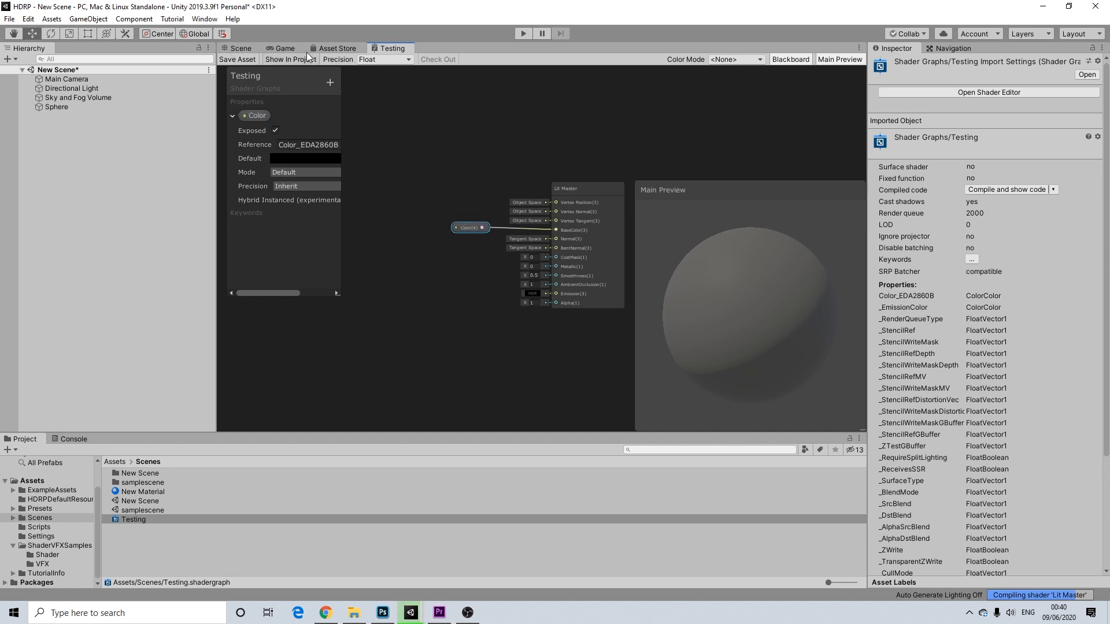
- Assign the Testing shader to New Material, apply that material to the sphere in the scene and select the sphere
{"action": "left_click", "coordinate": [241, 48]}
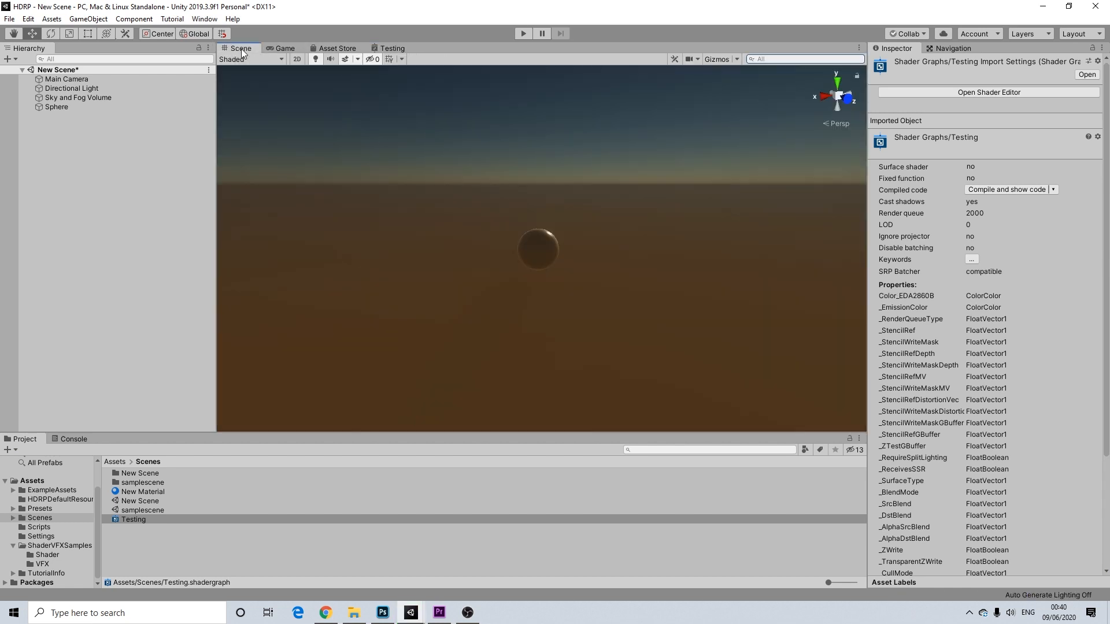
{"action": "left_click", "coordinate": [131, 518]}
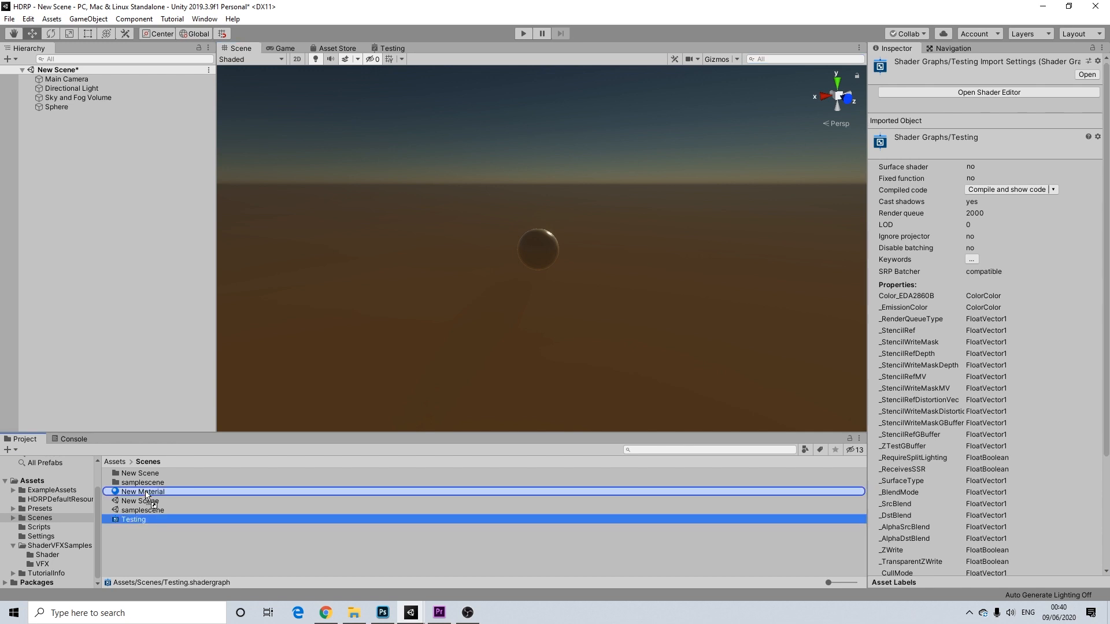
{"action": "left_click_drag", "start_coordinate": [145, 496], "coordinate": [543, 248]}
{"action": "left_click", "coordinate": [544, 250]}
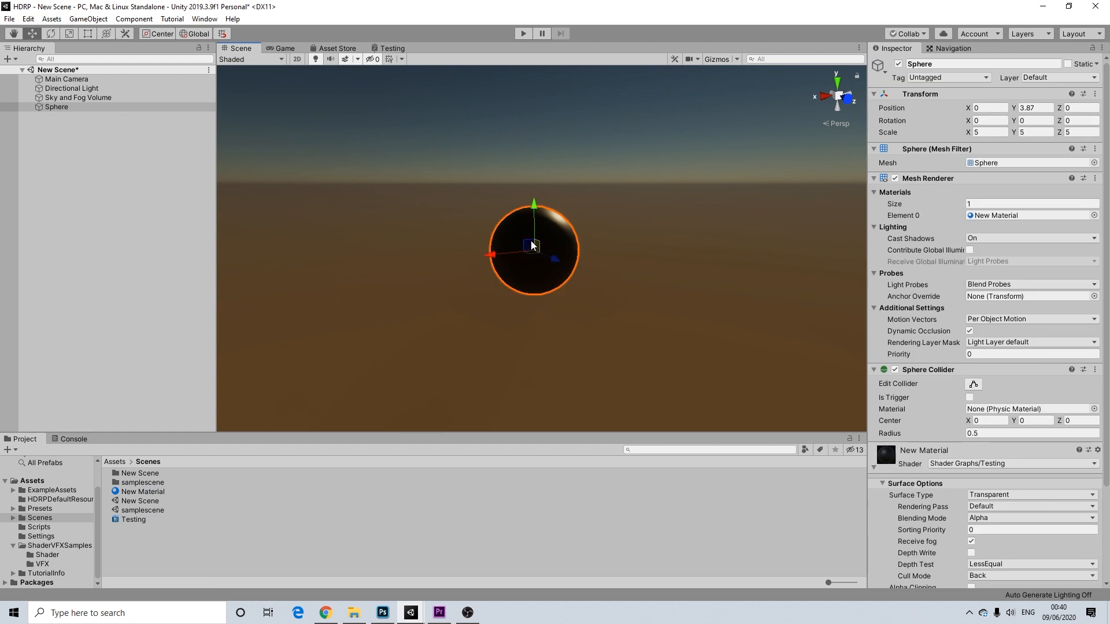
- Set New Material's exposed Color property to yellow and look at the sphere from another angle
{"action": "scroll", "coordinate": [938, 418], "scroll_direction": "down", "scroll_amount": 5}
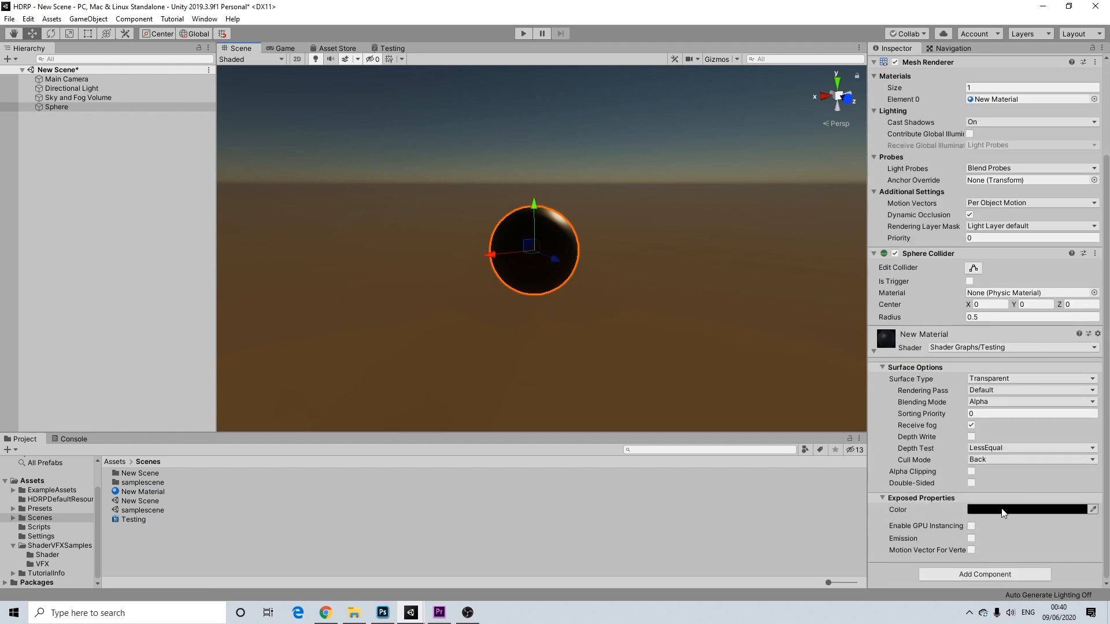
{"action": "left_click", "coordinate": [1018, 508]}
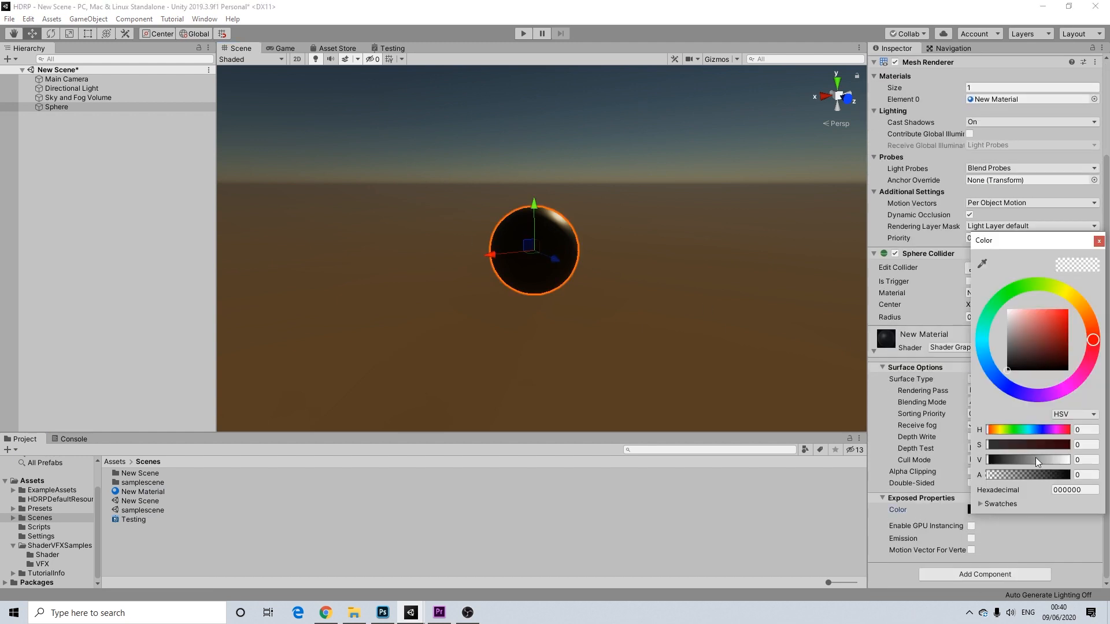
{"action": "left_click_drag", "start_coordinate": [1049, 348], "coordinate": [1056, 322]}
{"action": "left_click", "coordinate": [1066, 293]}
{"action": "left_click", "coordinate": [660, 227], "text": "alt"}
{"action": "left_click_drag", "start_coordinate": [576, 244], "coordinate": [514, 233], "text": "alt"}
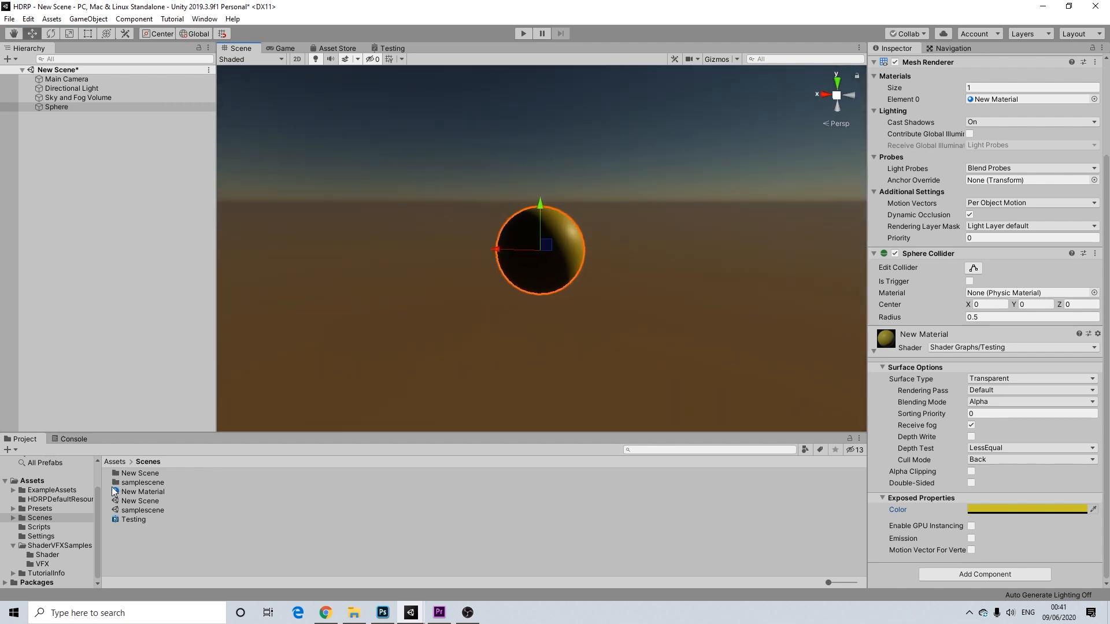
- Apply the Dissolve sample from ShaderVFXSamples to the sphere and open its shader graph to examine the nodes
{"action": "left_click", "coordinate": [44, 554]}
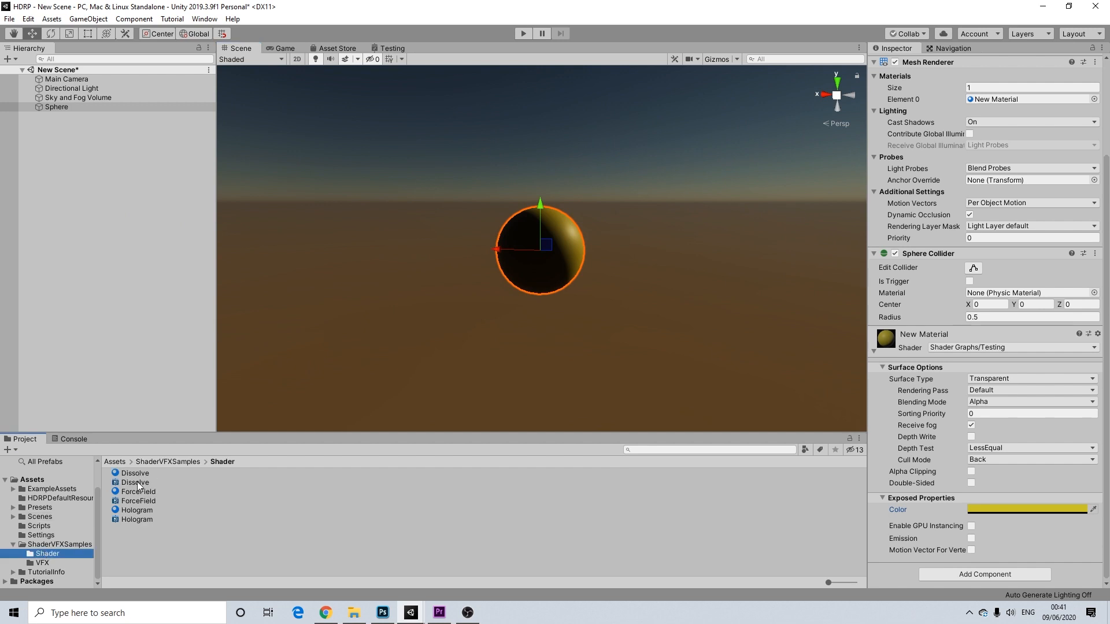
{"action": "left_click_drag", "start_coordinate": [137, 481], "coordinate": [556, 257]}
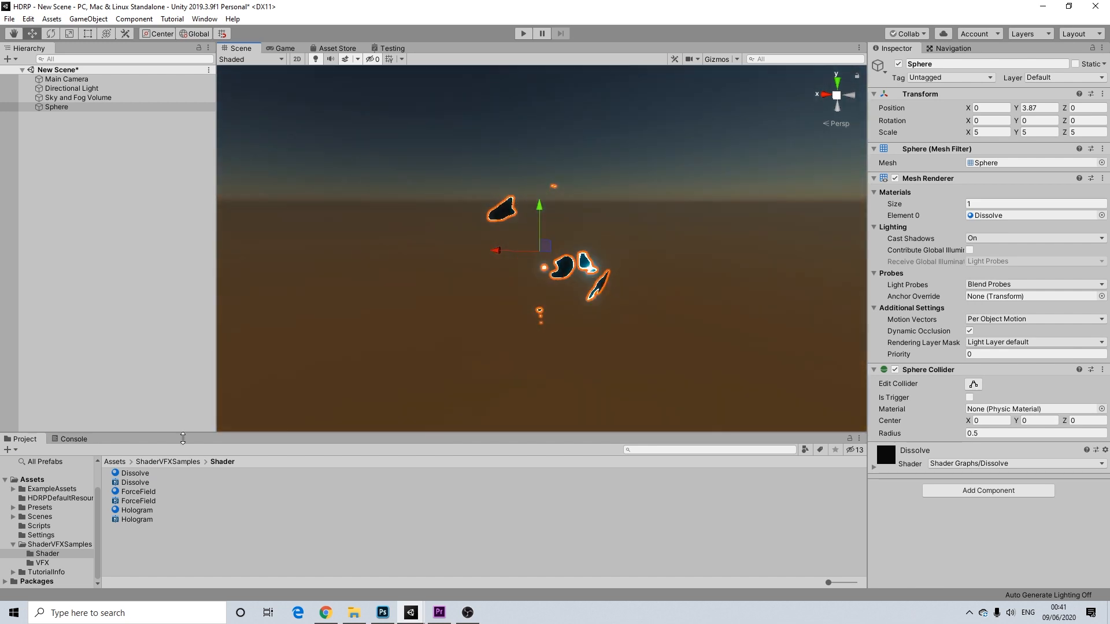
{"action": "double_click", "coordinate": [135, 483]}
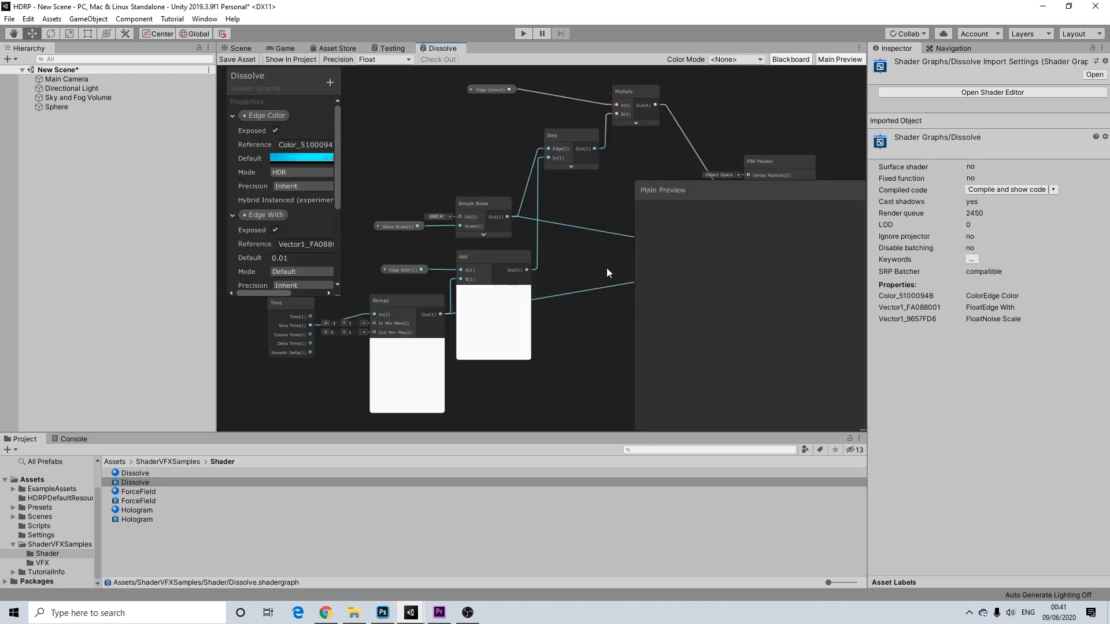
{"action": "middle_click_drag", "start_coordinate": [586, 263], "coordinate": [518, 253]}
{"action": "scroll", "coordinate": [506, 237], "scroll_direction": "up", "scroll_amount": 2}
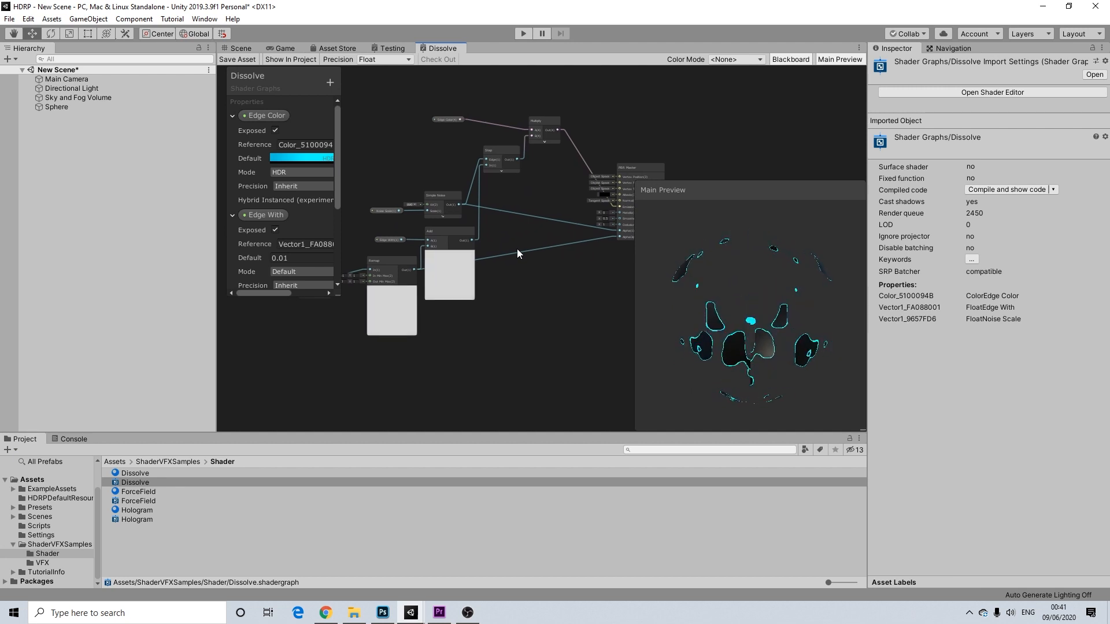
{"action": "scroll", "coordinate": [516, 248], "scroll_direction": "down", "scroll_amount": 3}
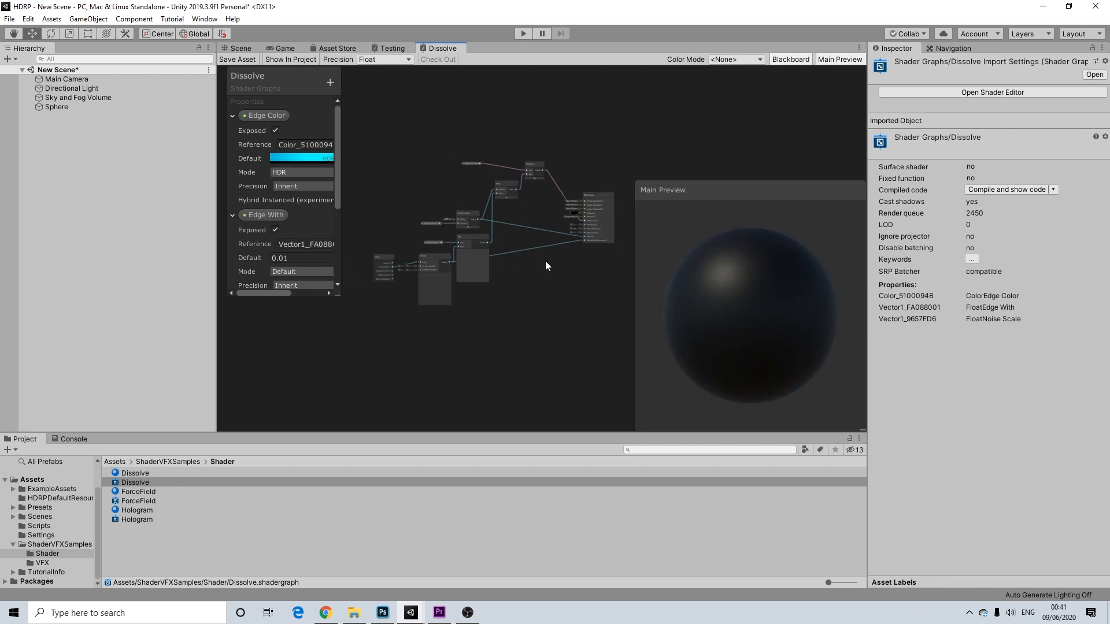
- Change the Edge Color of the sphere's Dissolve material to a full-brightness yellow with HSV 58, 100, 100
{"action": "left_click", "coordinate": [238, 50]}
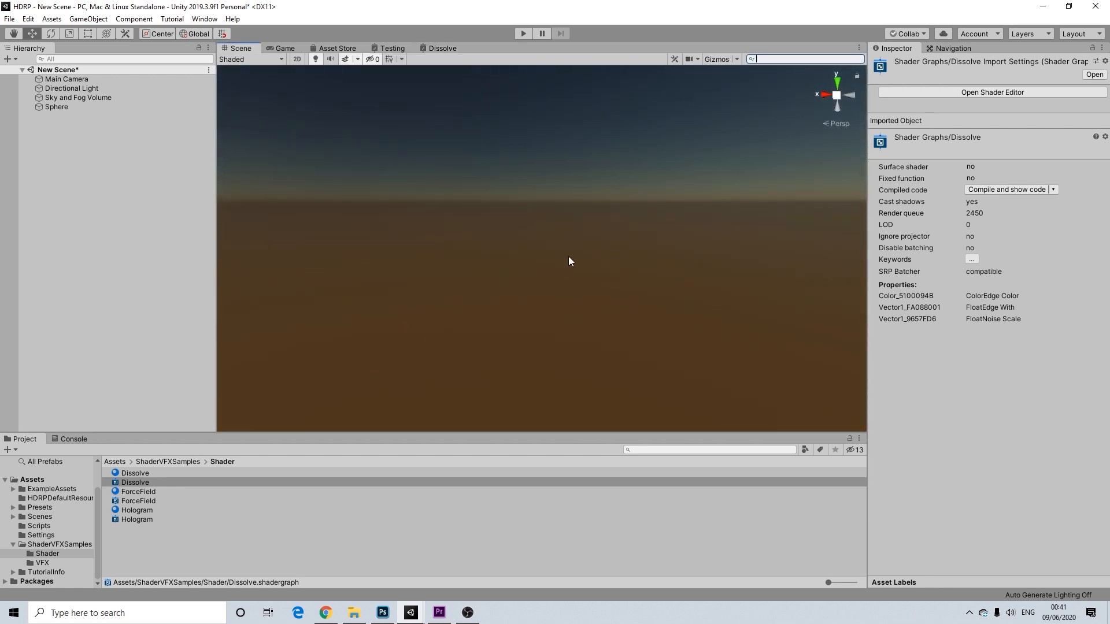
{"action": "left_click", "coordinate": [56, 106]}
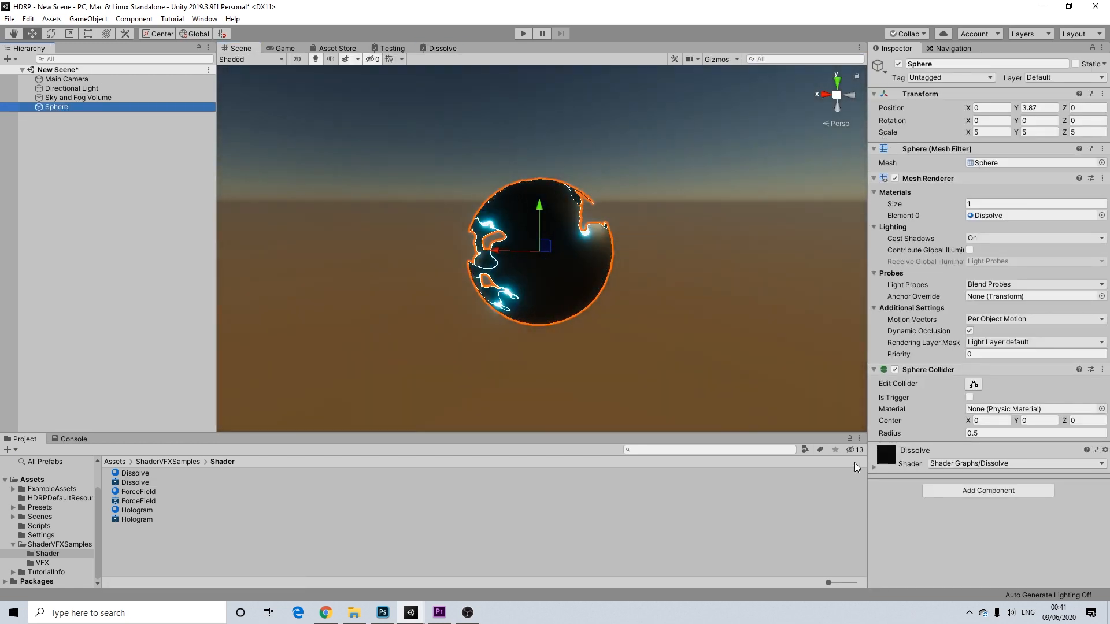
{"action": "left_click", "coordinate": [873, 467]}
{"action": "scroll", "coordinate": [897, 472], "scroll_direction": "down", "scroll_amount": 1}
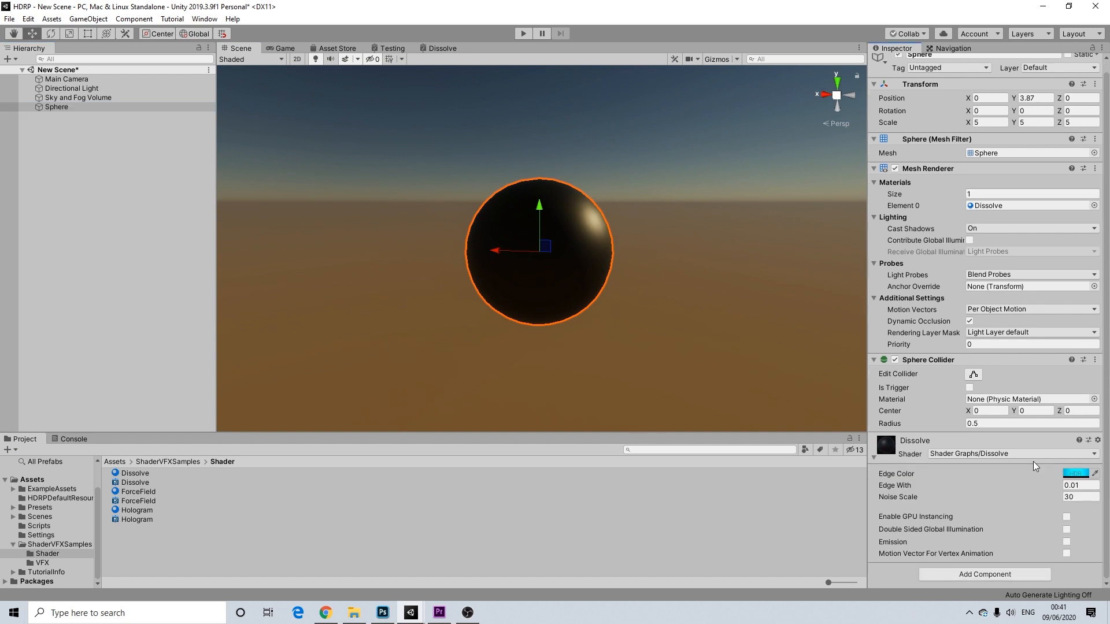
{"action": "left_click", "coordinate": [1075, 474]}
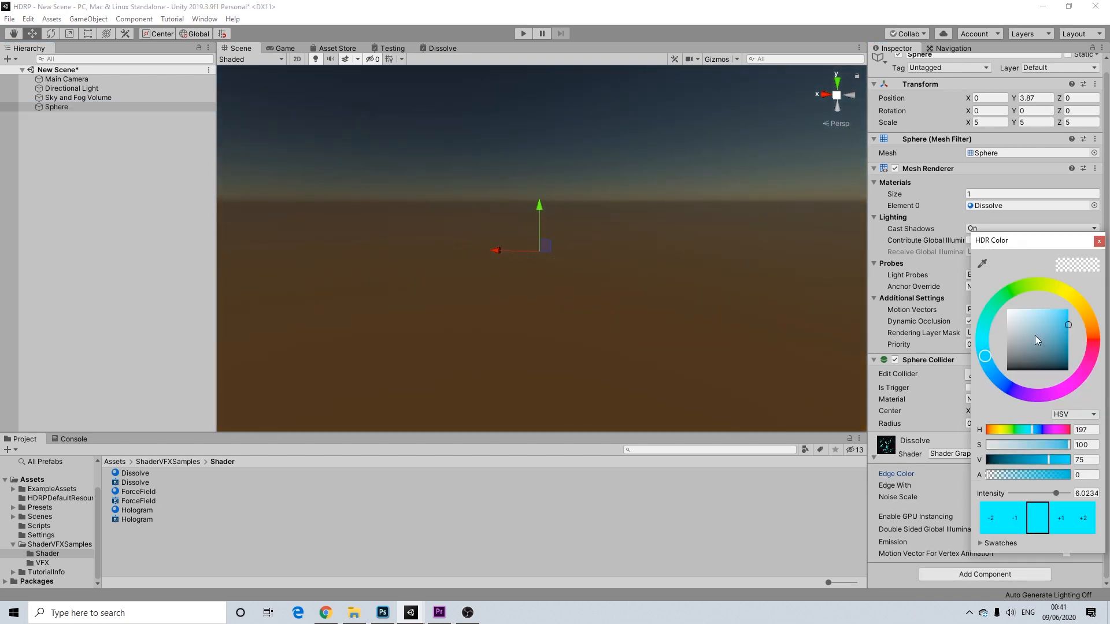
{"action": "left_click_drag", "start_coordinate": [1084, 304], "coordinate": [1067, 294]}
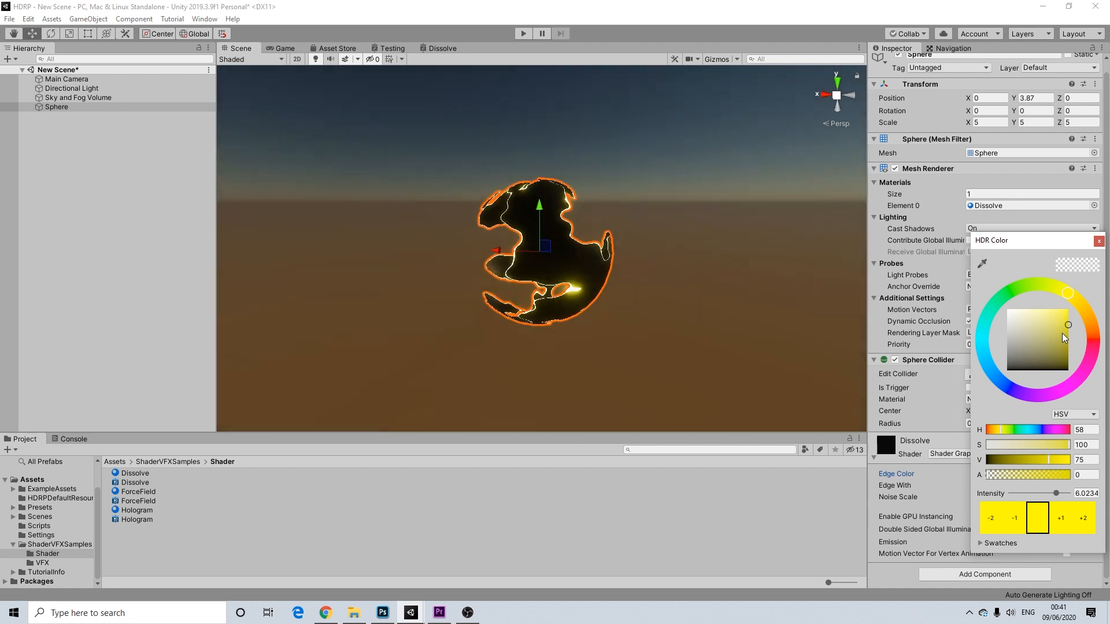
{"action": "mouse_move", "coordinate": [1069, 331]}
{"action": "left_mouse_down"}
{"action": "mouse_move", "coordinate": [1059, 343]}
{"action": "mouse_move", "coordinate": [1050, 326]}
{"action": "left_mouse_up"}
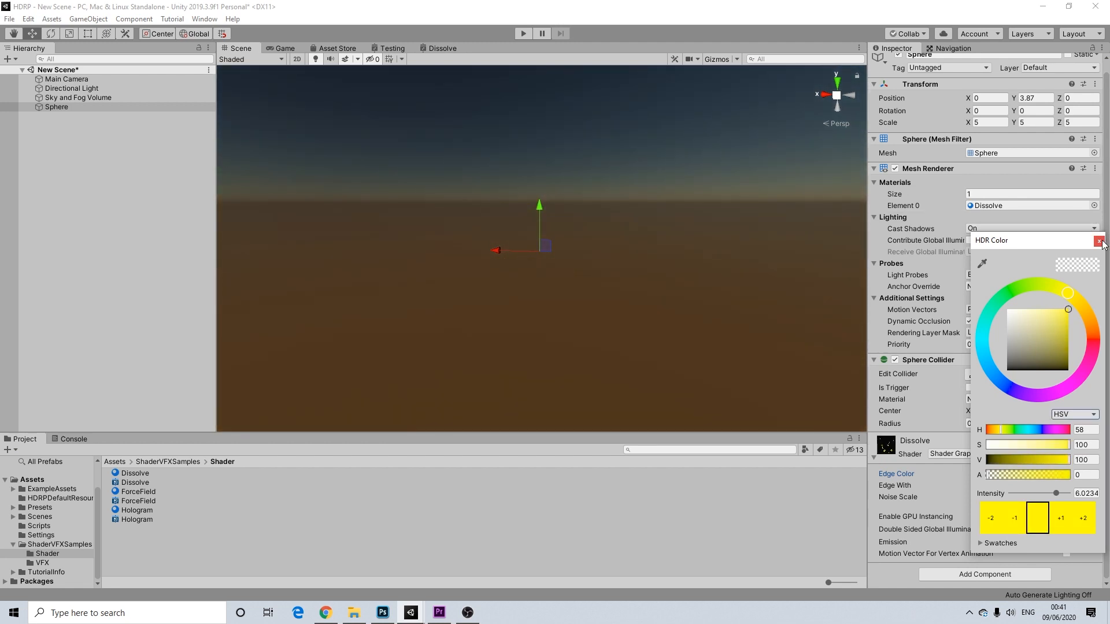
{"action": "left_click", "coordinate": [1099, 241]}
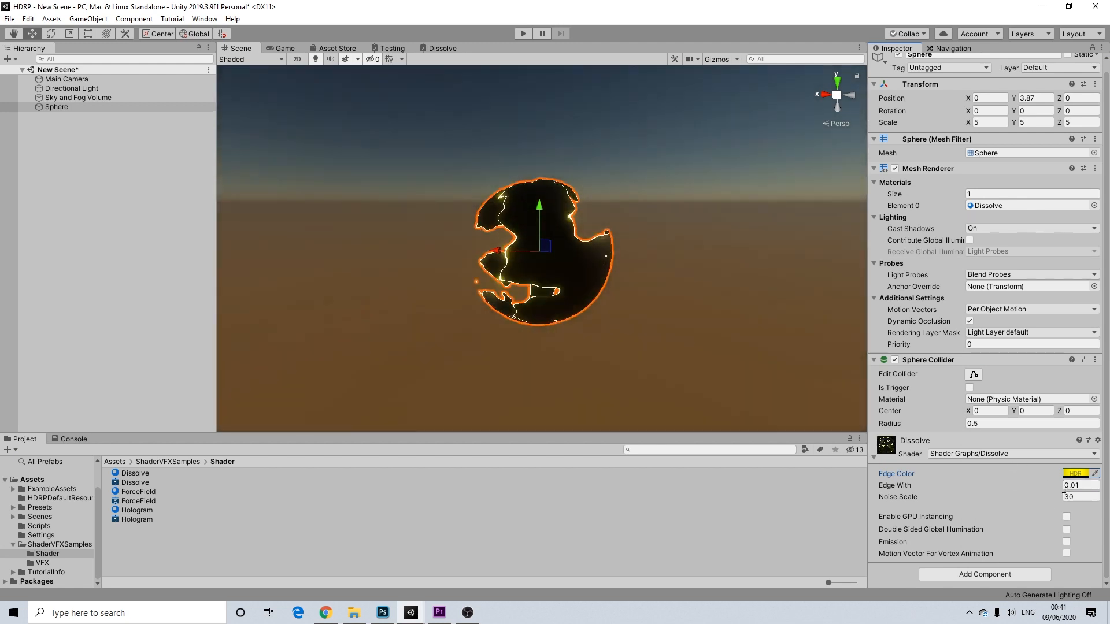
- Raise the Dissolve material's Edge With value to about 6.41 and deselect the sphere
{"action": "mouse_move", "coordinate": [1064, 488]}
{"action": "left_mouse_down"}
{"action": "mouse_move", "coordinate": [1098, 491]}
{"action": "mouse_move", "coordinate": [1066, 486]}
{"action": "left_mouse_up"}
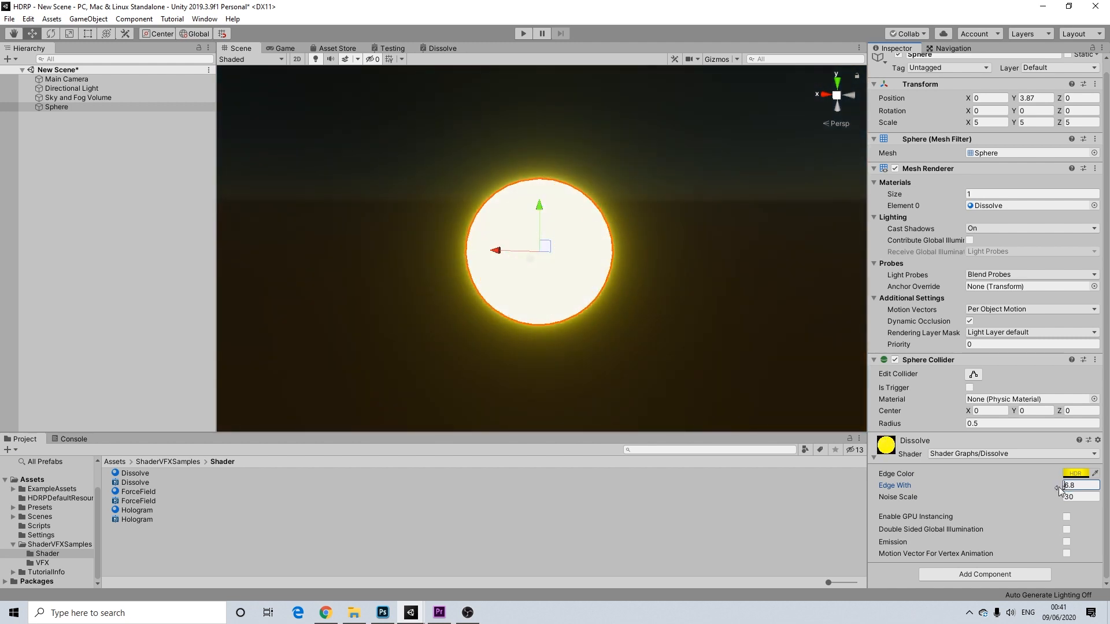
{"action": "left_click_drag", "start_coordinate": [1056, 486], "coordinate": [1047, 487]}
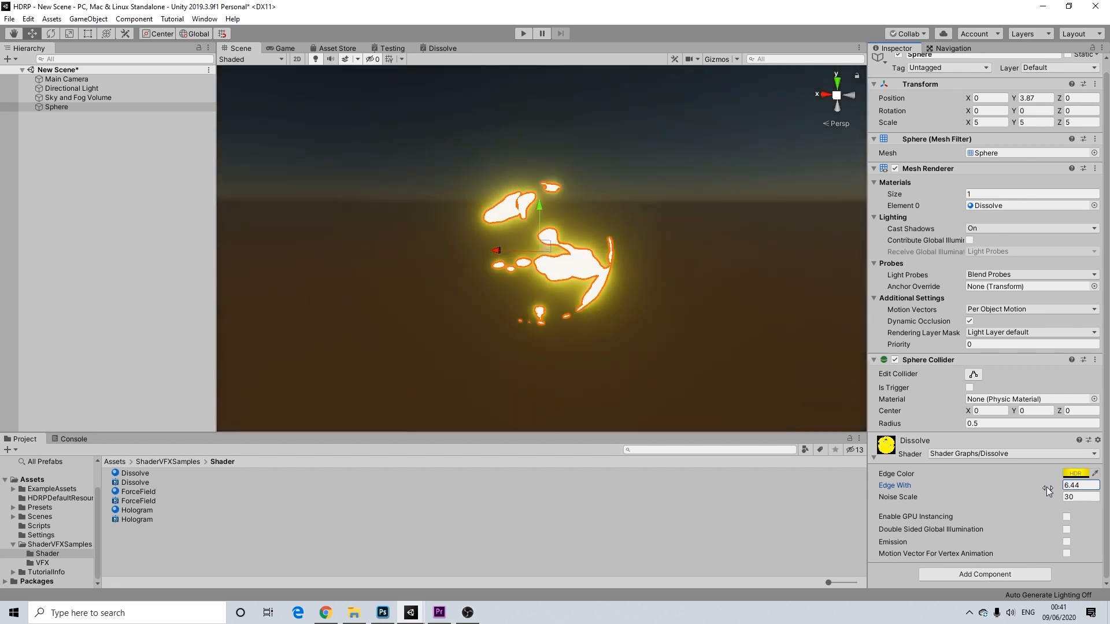
{"action": "left_click", "coordinate": [655, 292]}
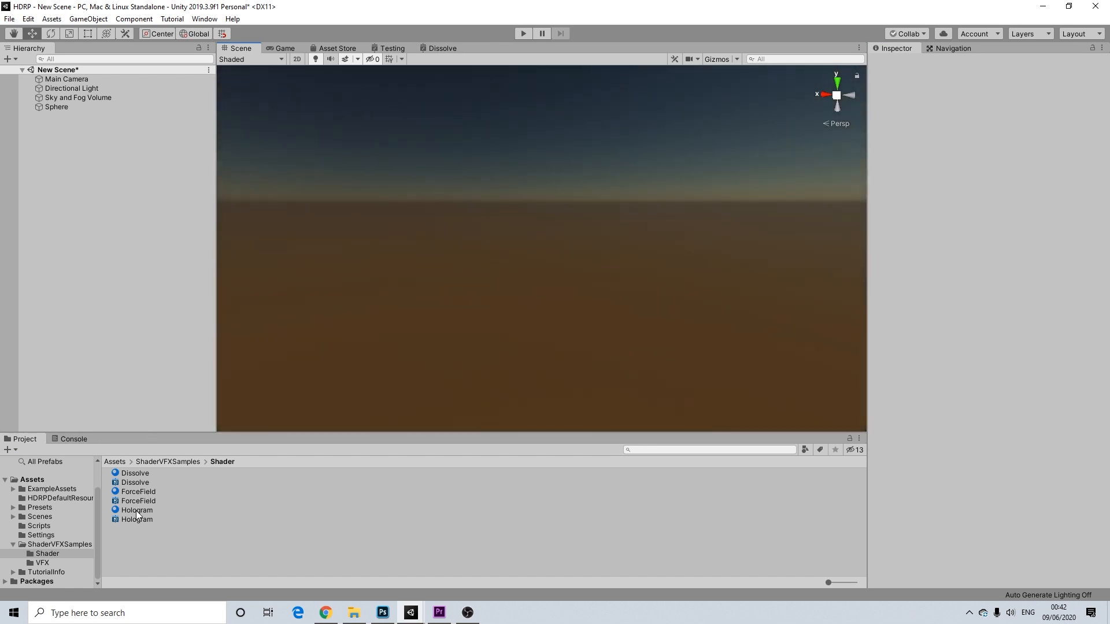
- Glance at the ForceField material, return to the Assets root folder and deactivate the Sphere object
{"action": "left_click", "coordinate": [138, 492]}
{"action": "left_click", "coordinate": [159, 460]}
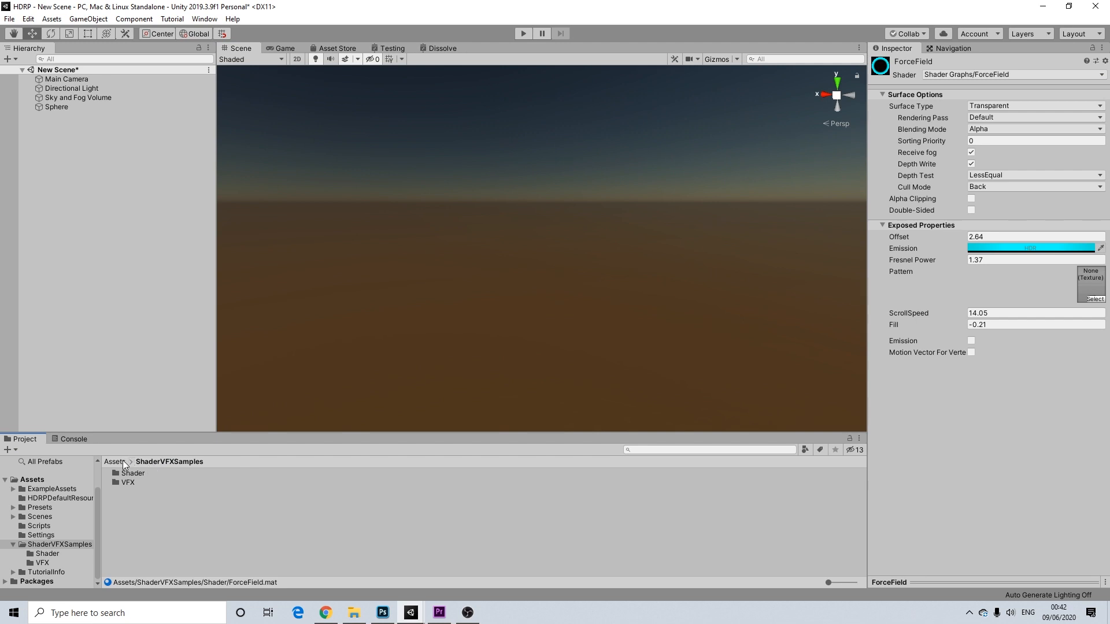
{"action": "left_click", "coordinate": [113, 461]}
{"action": "left_click", "coordinate": [56, 106]}
{"action": "left_click", "coordinate": [898, 64]}
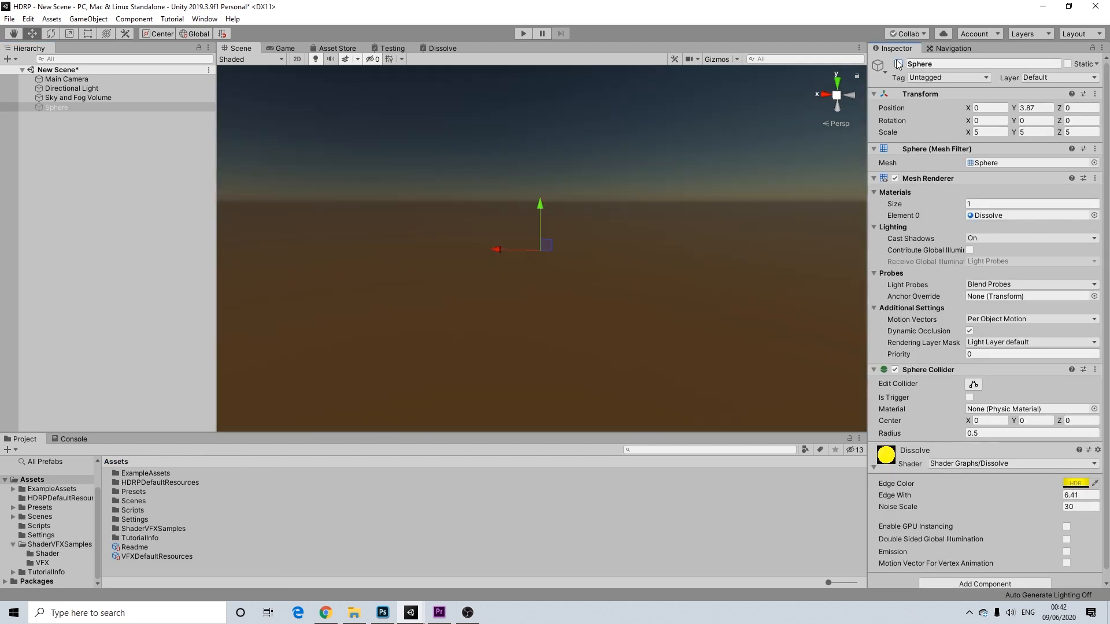
- Create a Visual Effect Graph named Testing in the Scenes folder
{"action": "double_click", "coordinate": [137, 502]}
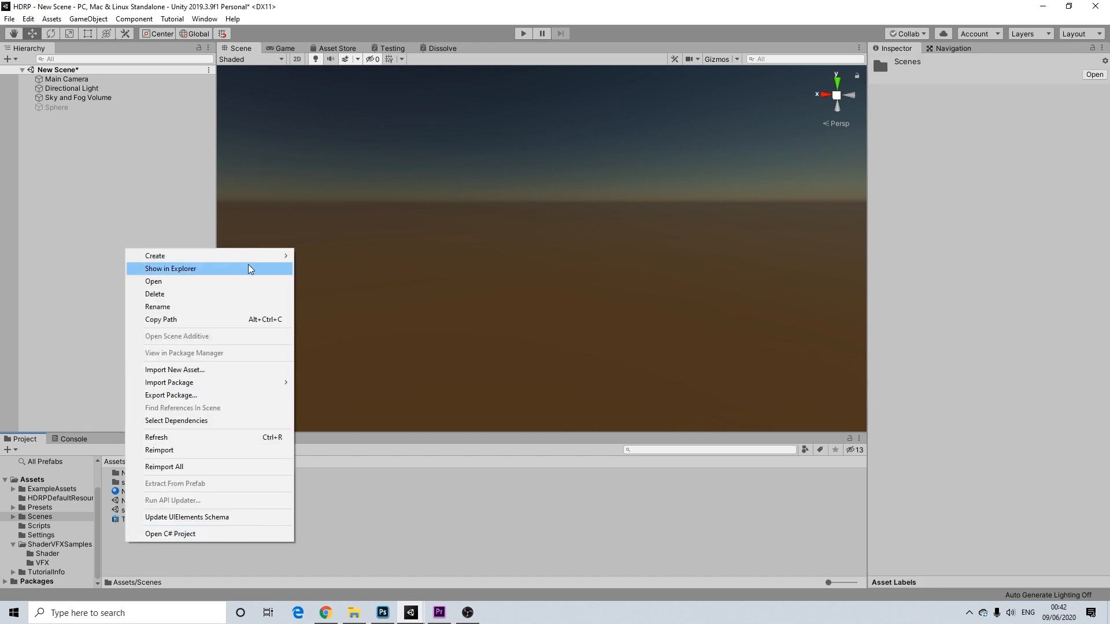
{"action": "mouse_move", "coordinate": [280, 256]}
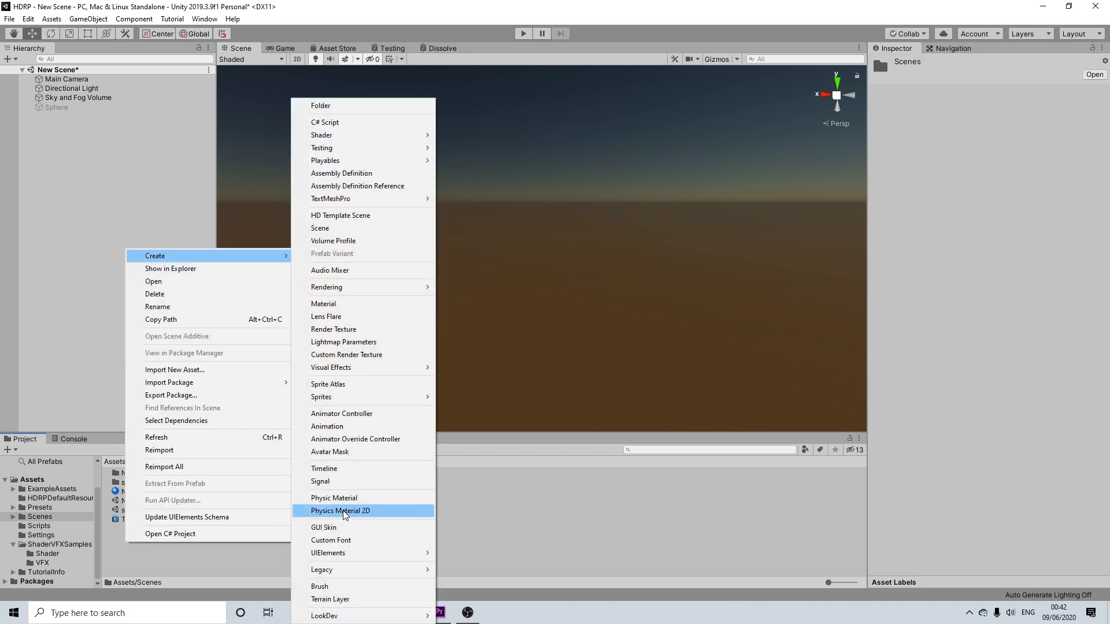
{"action": "mouse_move", "coordinate": [351, 371]}
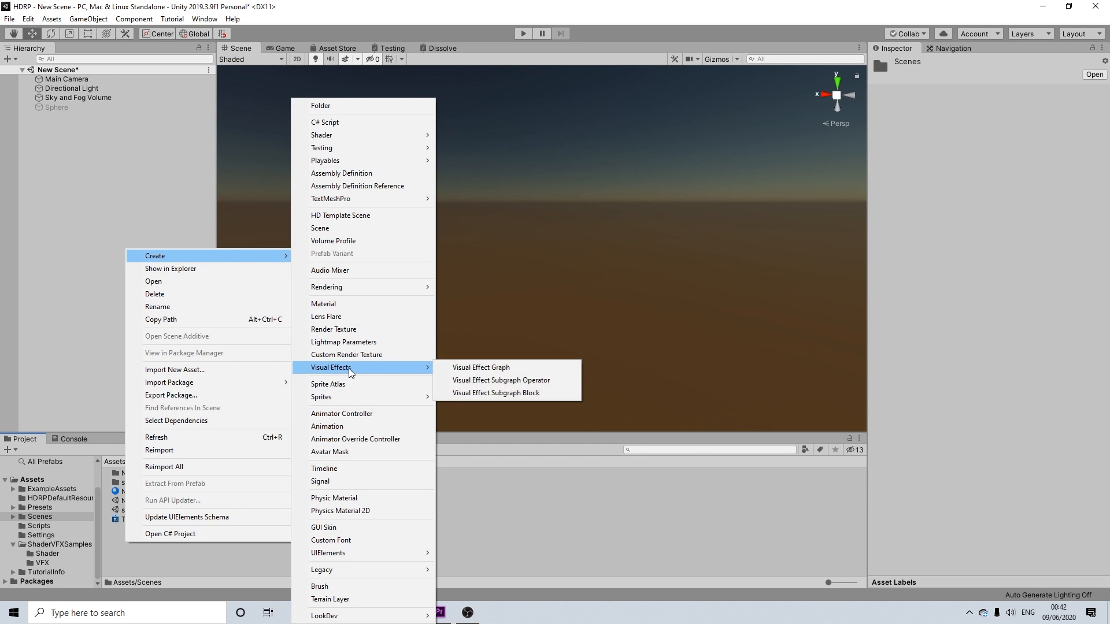
{"action": "left_click", "coordinate": [481, 368]}
{"action": "type", "text": "Testing"}
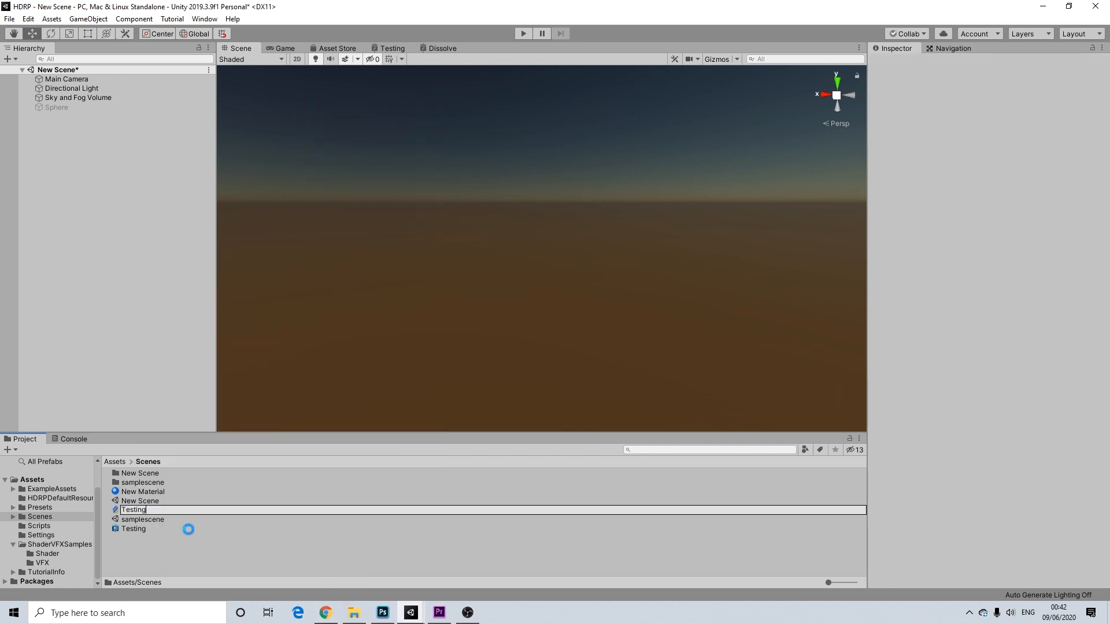
{"action": "key", "text": "Return"}
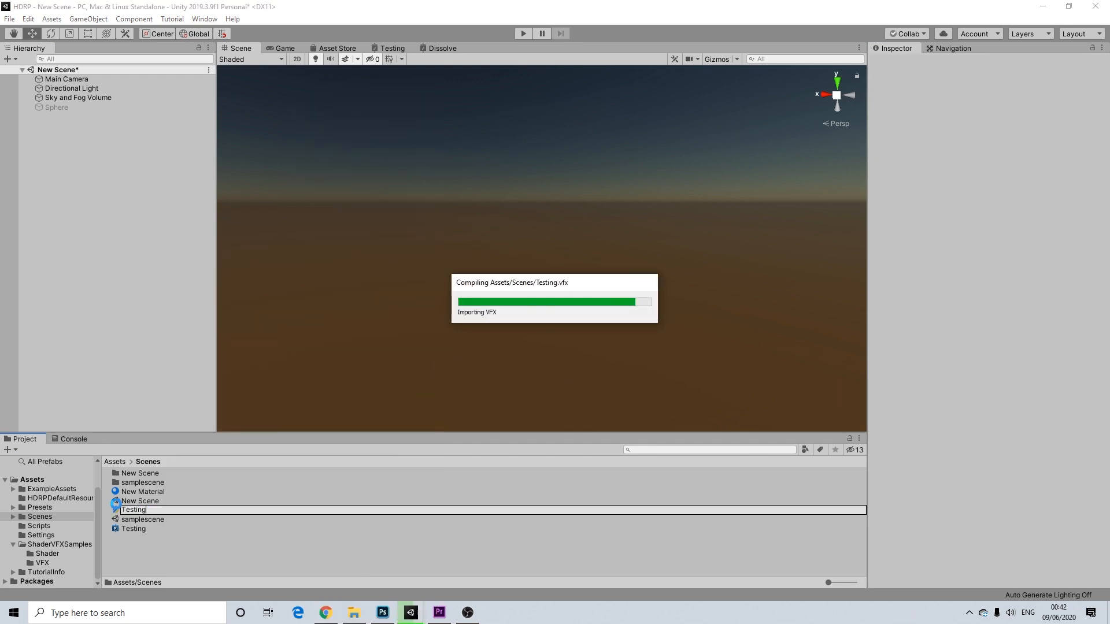
- Open the Testing visual effect graph and view its Spawn, Initialize, Update and Output Particle Quad blocks
{"action": "double_click", "coordinate": [126, 529]}
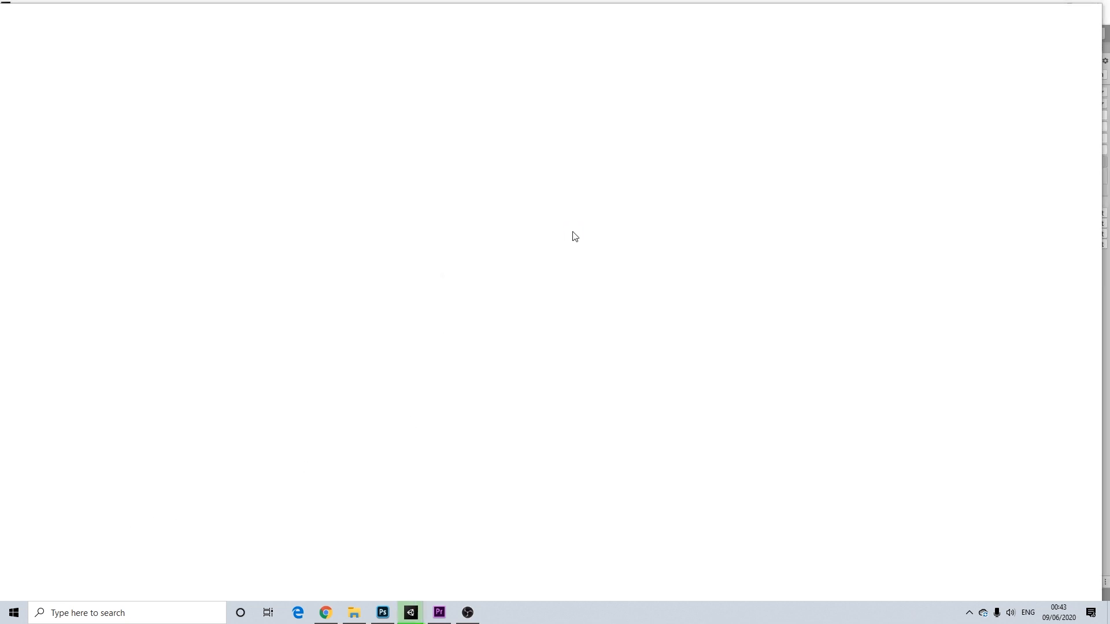
{"action": "scroll", "coordinate": [309, 289], "scroll_direction": "up", "scroll_amount": 4}
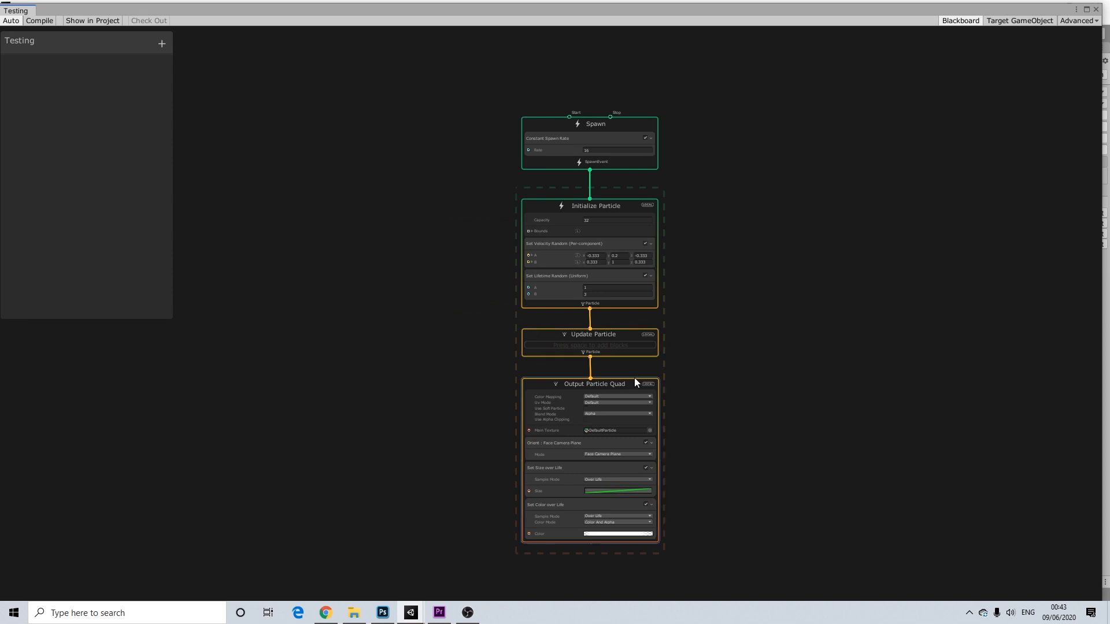
{"action": "scroll", "coordinate": [693, 389], "scroll_direction": "down", "scroll_amount": 1}
{"action": "middle_click_drag", "start_coordinate": [693, 389], "coordinate": [624, 373]}
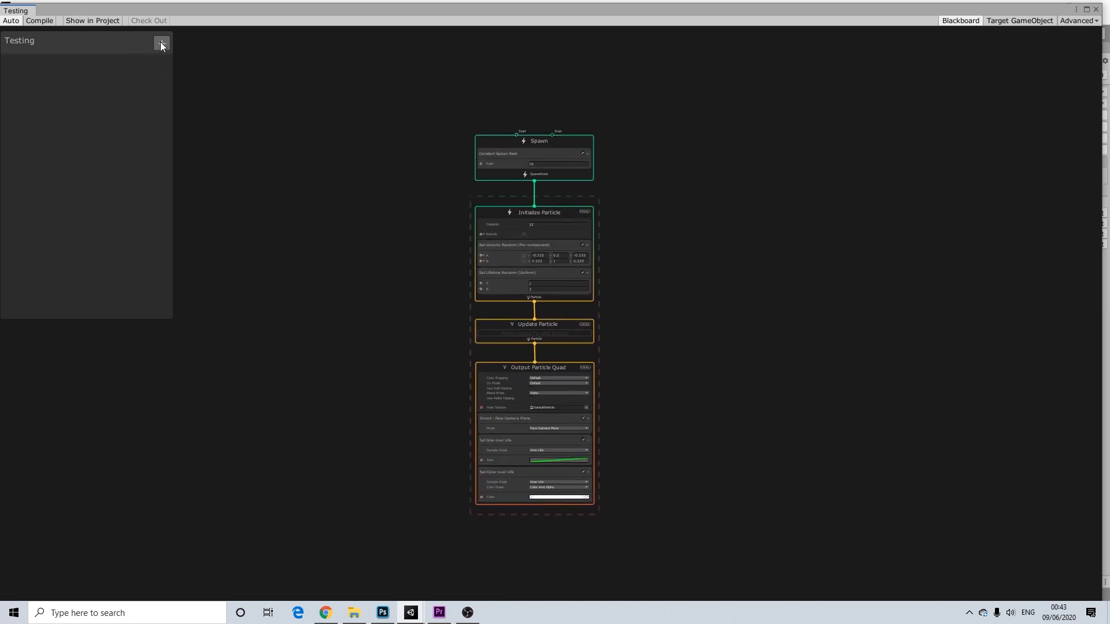
- Look over the Testing visual effect graph's particle blocks, compile the graph and close its editor window
{"action": "scroll", "coordinate": [533, 197], "scroll_direction": "up", "scroll_amount": 2}
{"action": "scroll", "coordinate": [498, 184], "scroll_direction": "down", "scroll_amount": 2}
{"action": "middle_click_drag", "start_coordinate": [620, 304], "coordinate": [609, 280]}
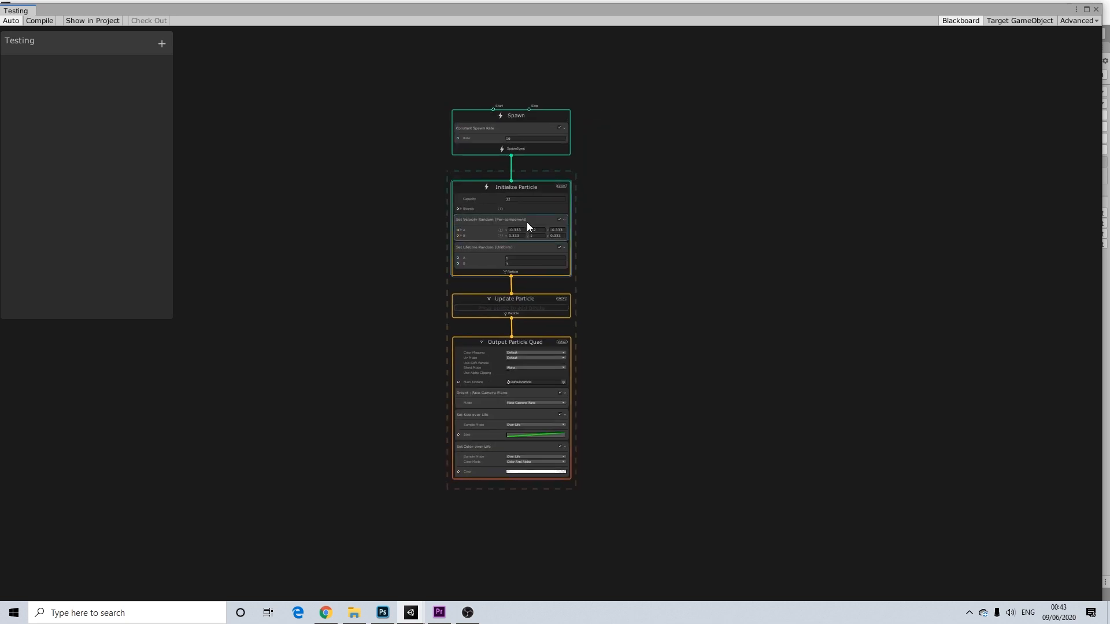
{"action": "scroll", "coordinate": [528, 224], "scroll_direction": "up", "scroll_amount": 1}
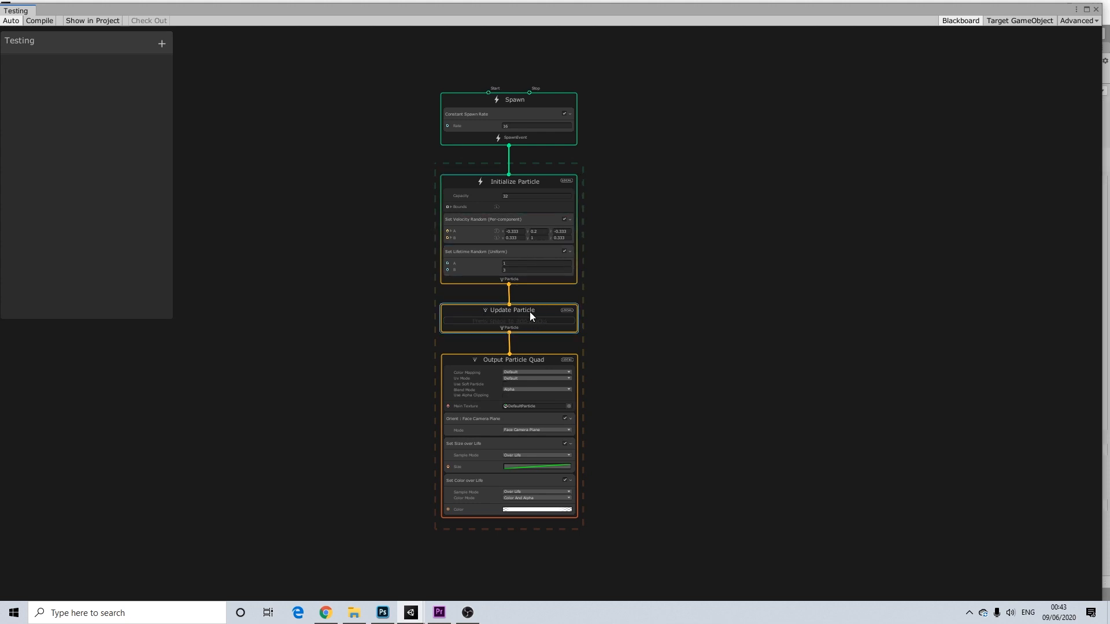
{"action": "key", "text": "space"}
{"action": "left_click", "coordinate": [491, 387]}
{"action": "left_click", "coordinate": [733, 266]}
{"action": "left_click", "coordinate": [30, 23]}
{"action": "left_click", "coordinate": [1096, 10]}
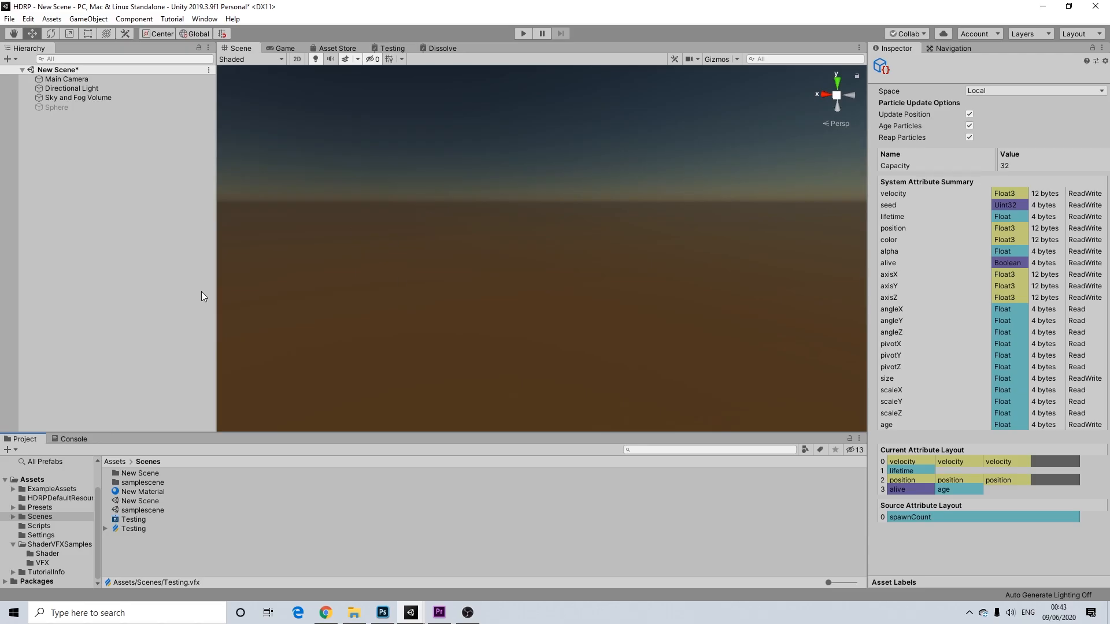
- Place the Testing visual effect in the scene to preview its particles, and delete the object again
{"action": "left_click", "coordinate": [390, 324]}
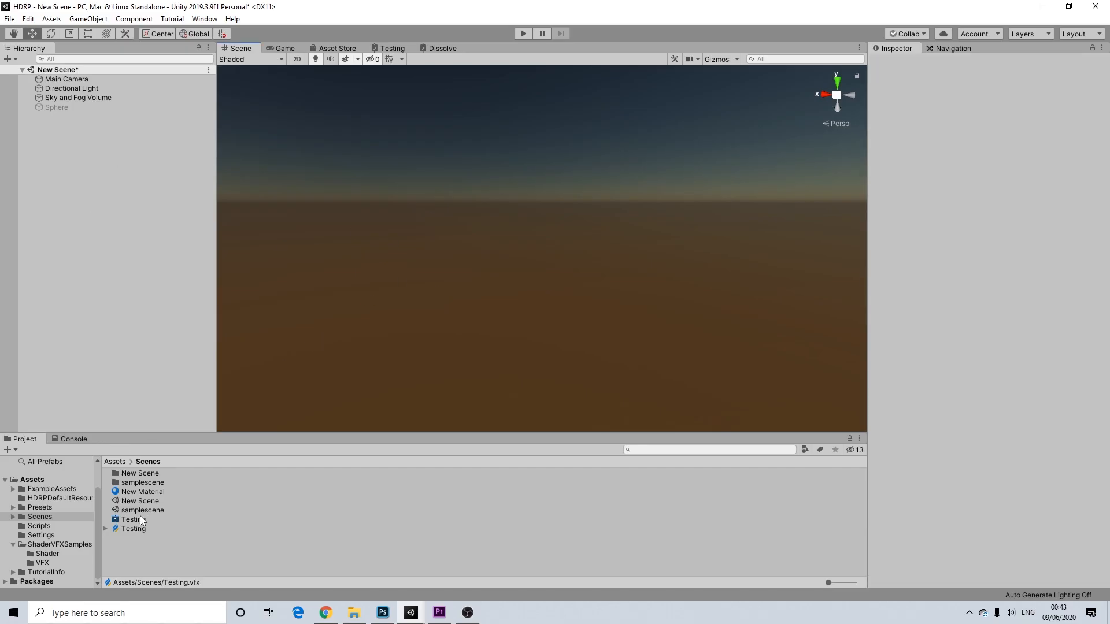
{"action": "left_click_drag", "start_coordinate": [128, 531], "coordinate": [52, 120]}
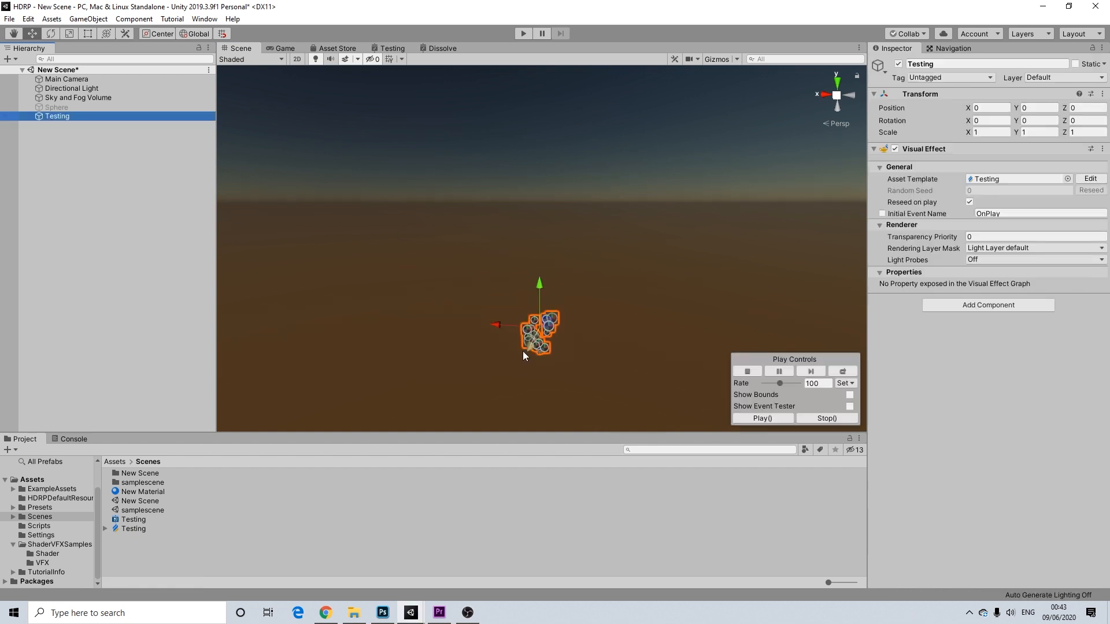
{"action": "left_click", "coordinate": [589, 320]}
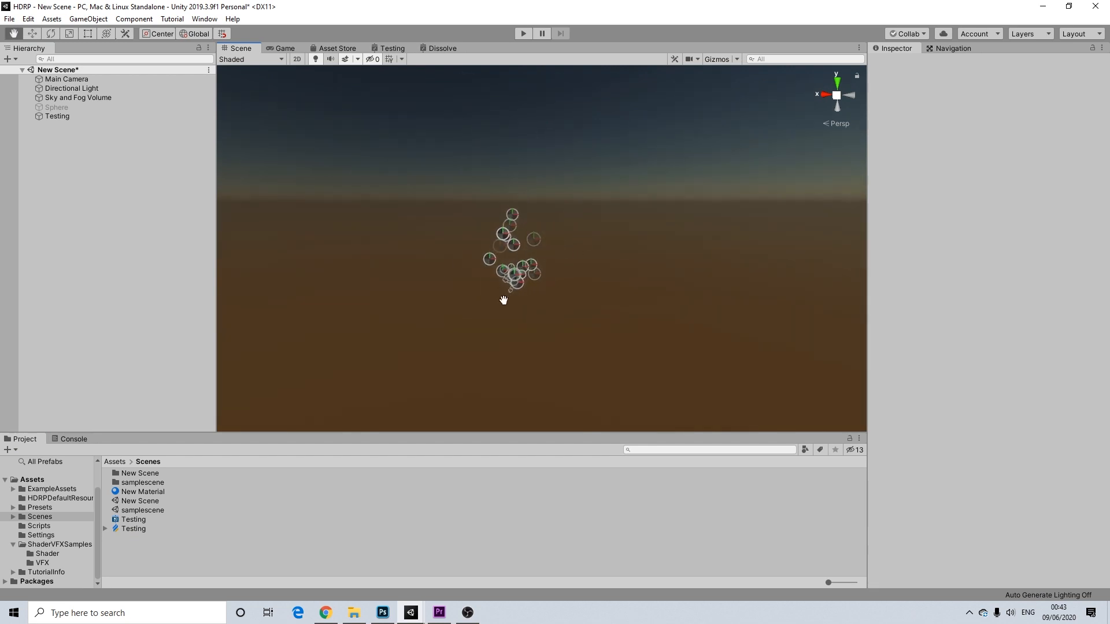
{"action": "left_click", "coordinate": [60, 116]}
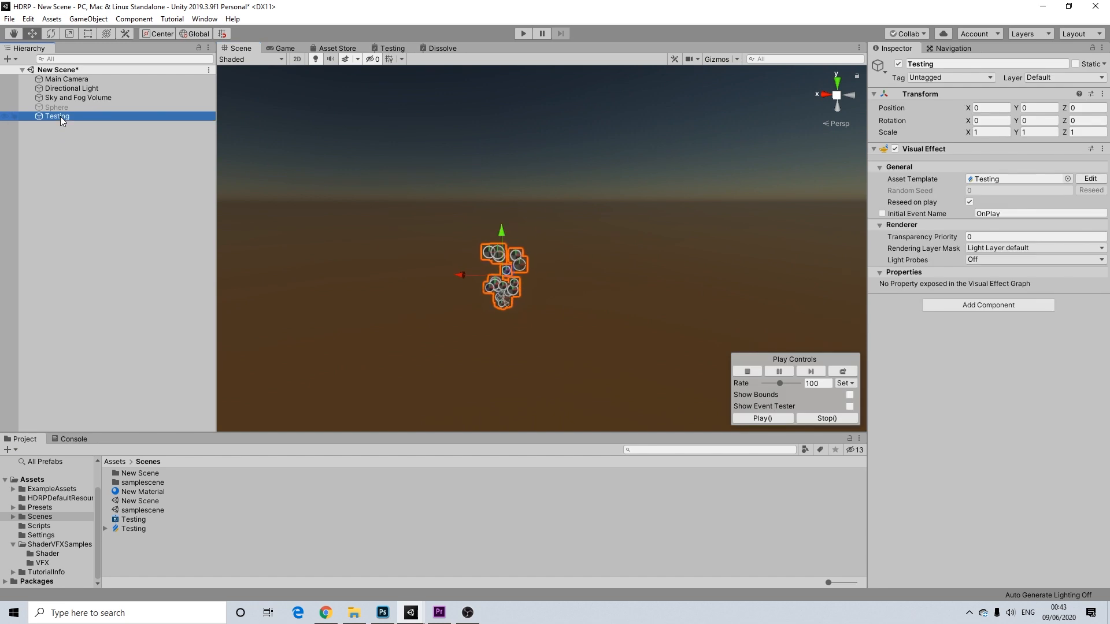
{"action": "key", "text": "Delete"}
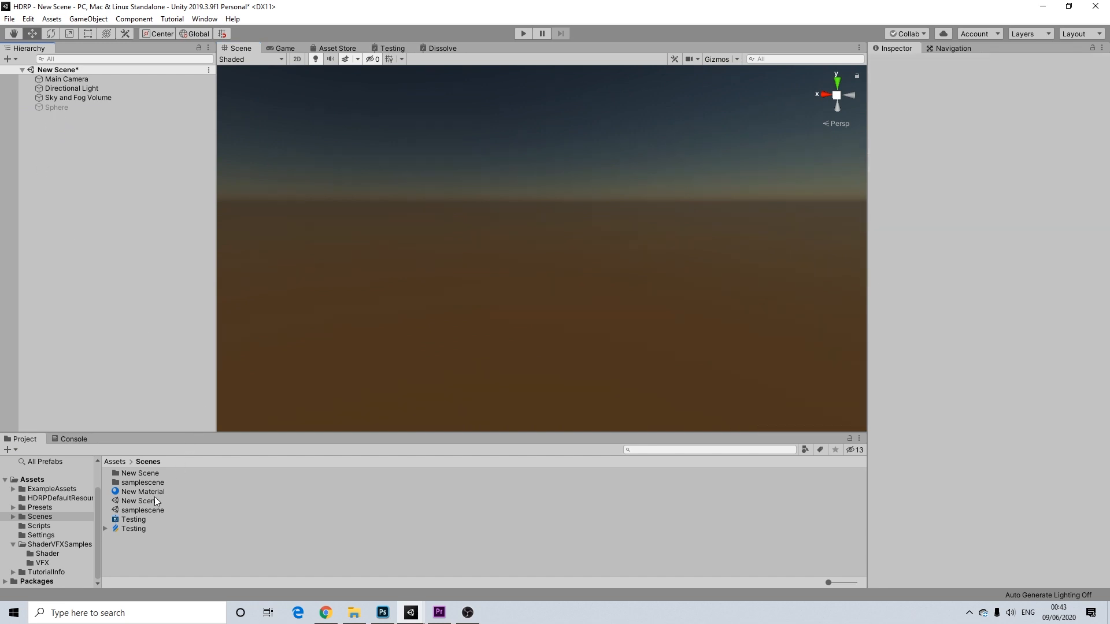
- Add the Effect visual effect from the ShaderVFXSamples VFX folder to the scene and deselect it
{"action": "left_click", "coordinate": [36, 564]}
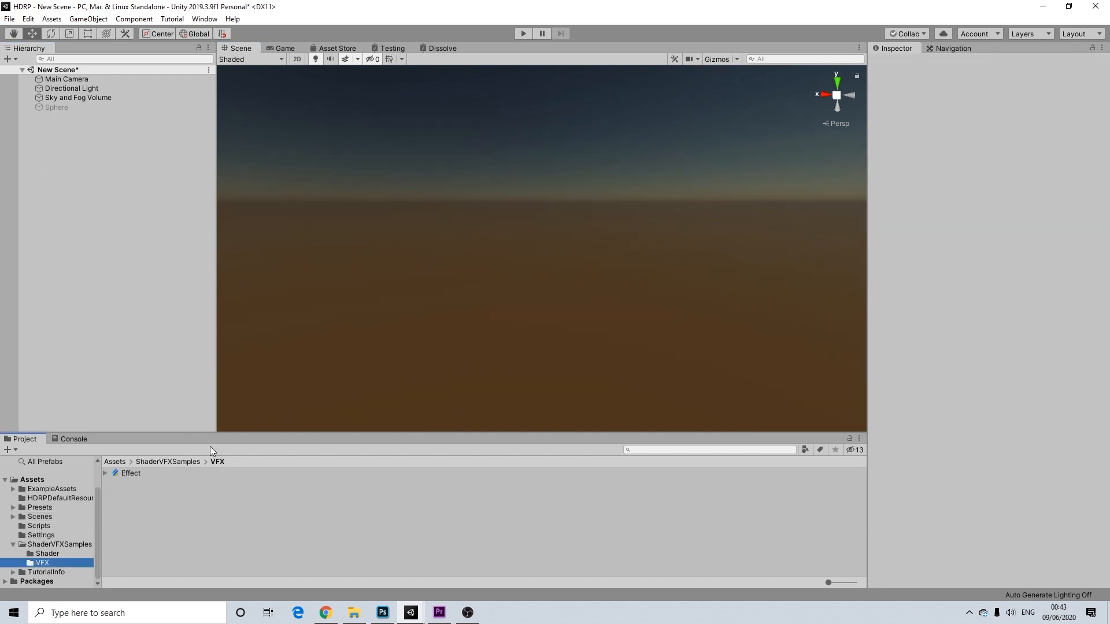
{"action": "left_click_drag", "start_coordinate": [140, 474], "coordinate": [67, 168]}
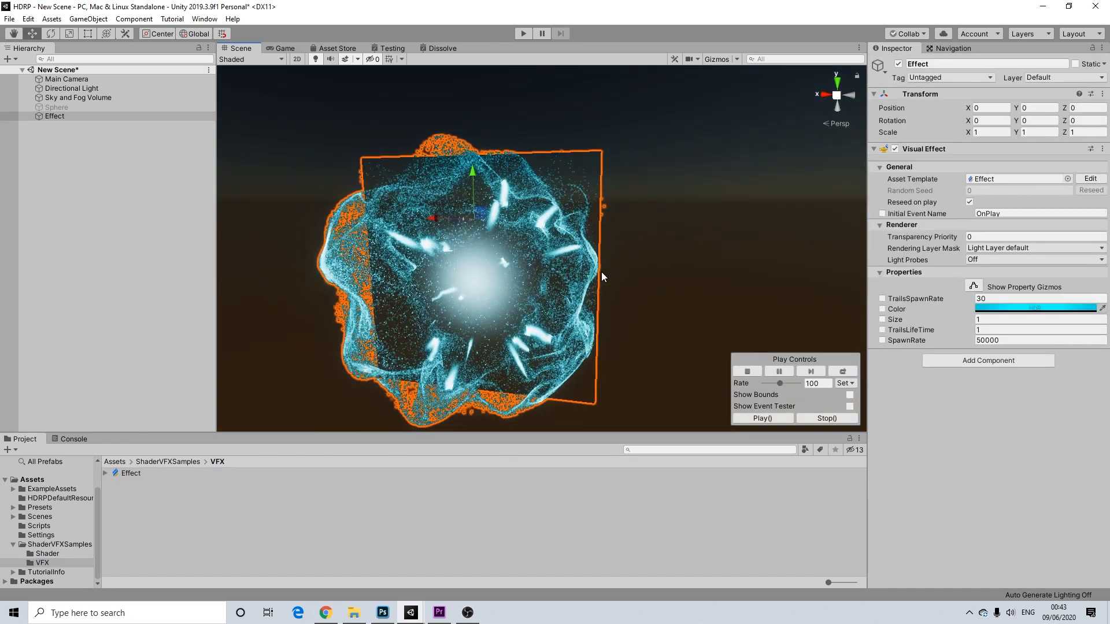
{"action": "left_click", "coordinate": [631, 256]}
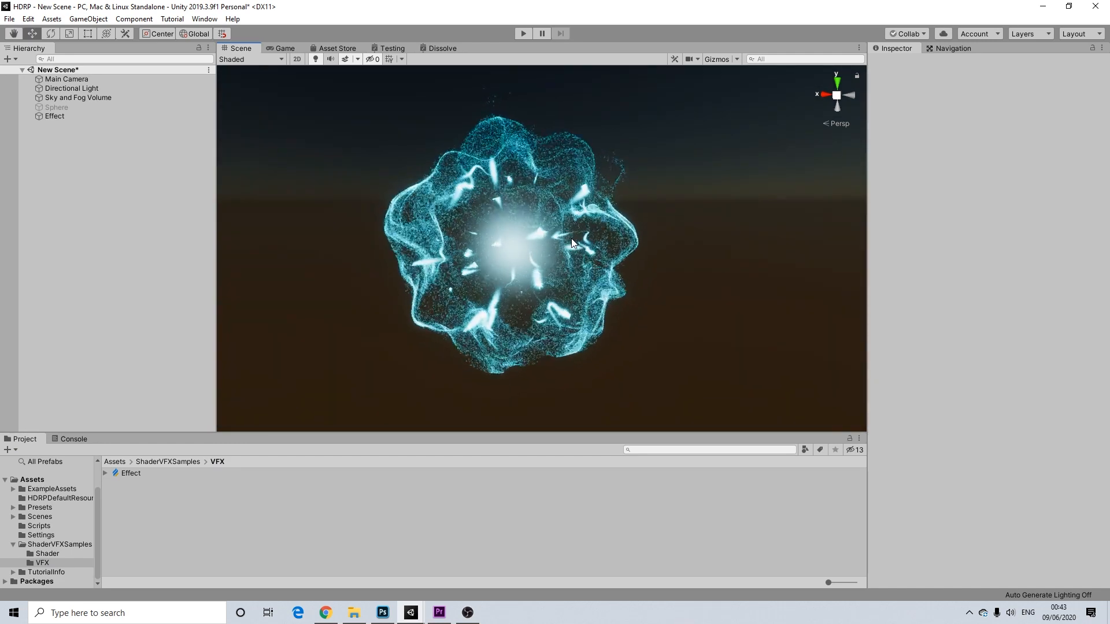
- Recolour the Effect object's particles to red through its Color property and deselect it to view the effect
{"action": "left_click", "coordinate": [68, 117]}
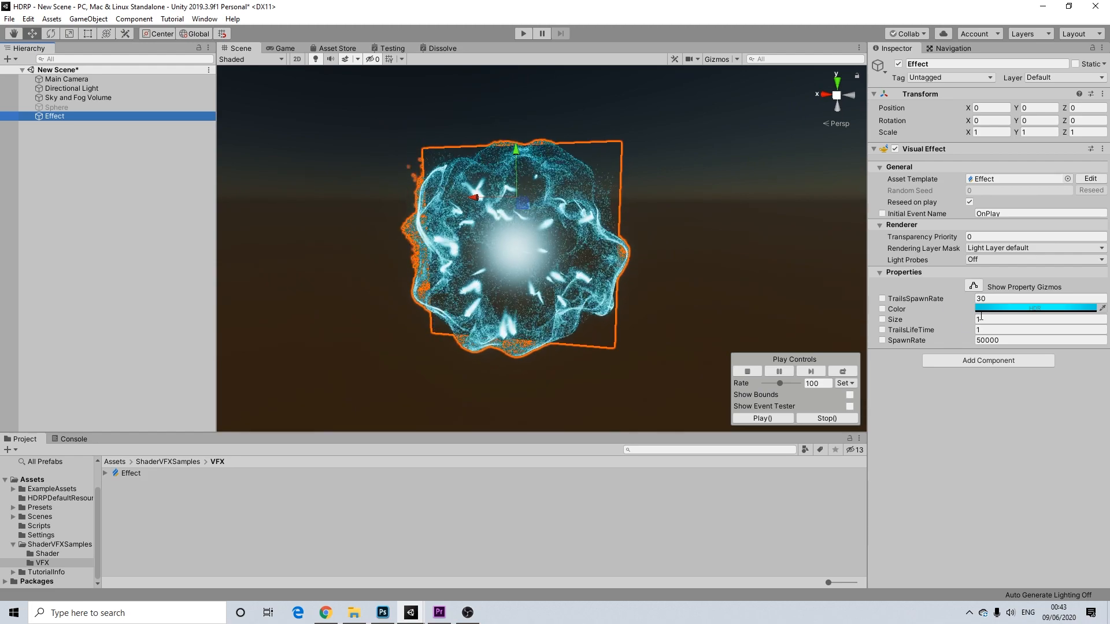
{"action": "left_click", "coordinate": [1004, 309]}
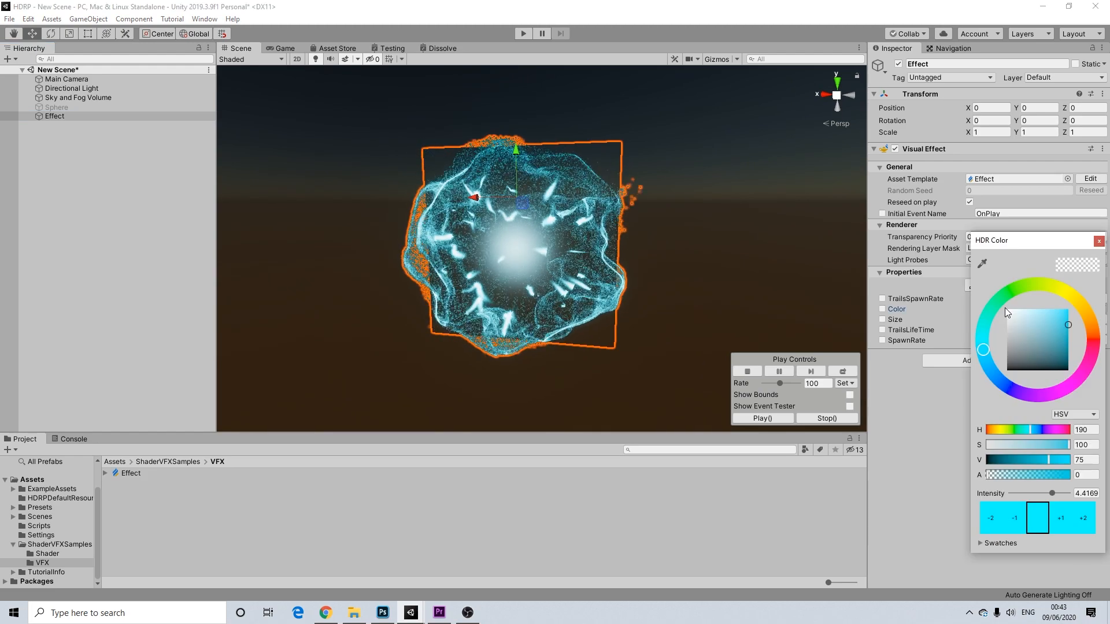
{"action": "left_click", "coordinate": [1092, 344]}
{"action": "left_click", "coordinate": [632, 190]}
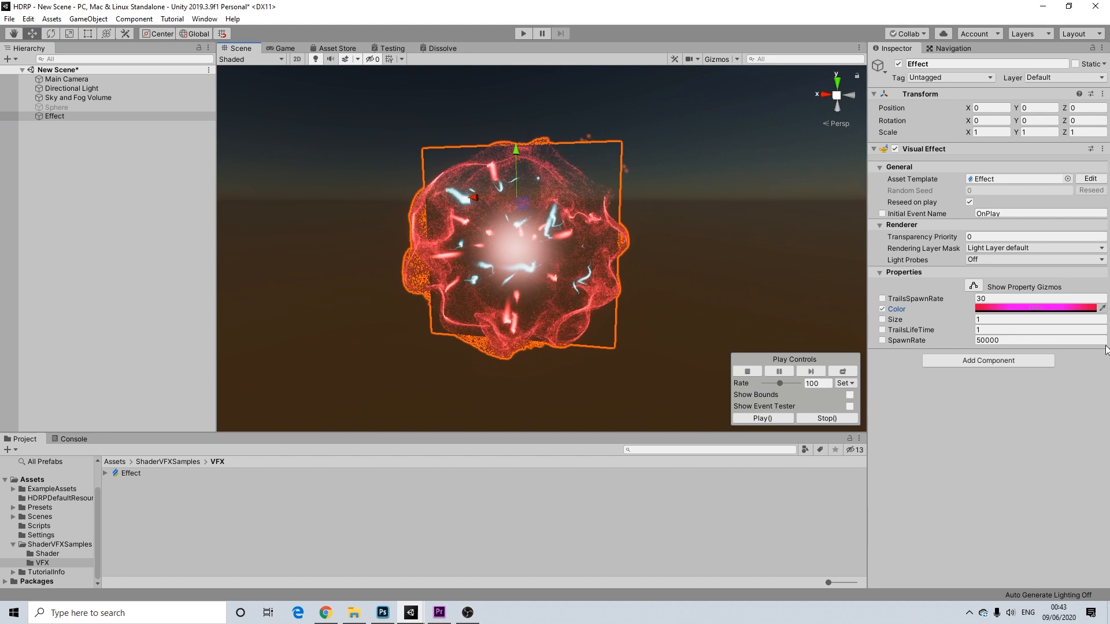
{"action": "left_click", "coordinate": [1032, 308]}
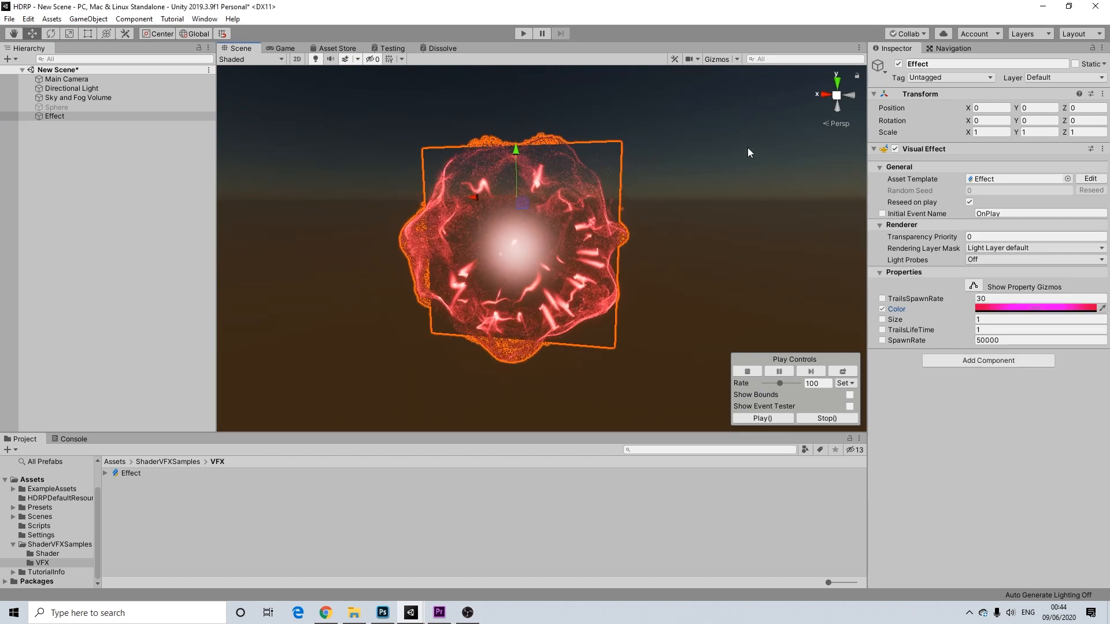
{"action": "left_click", "coordinate": [833, 309]}
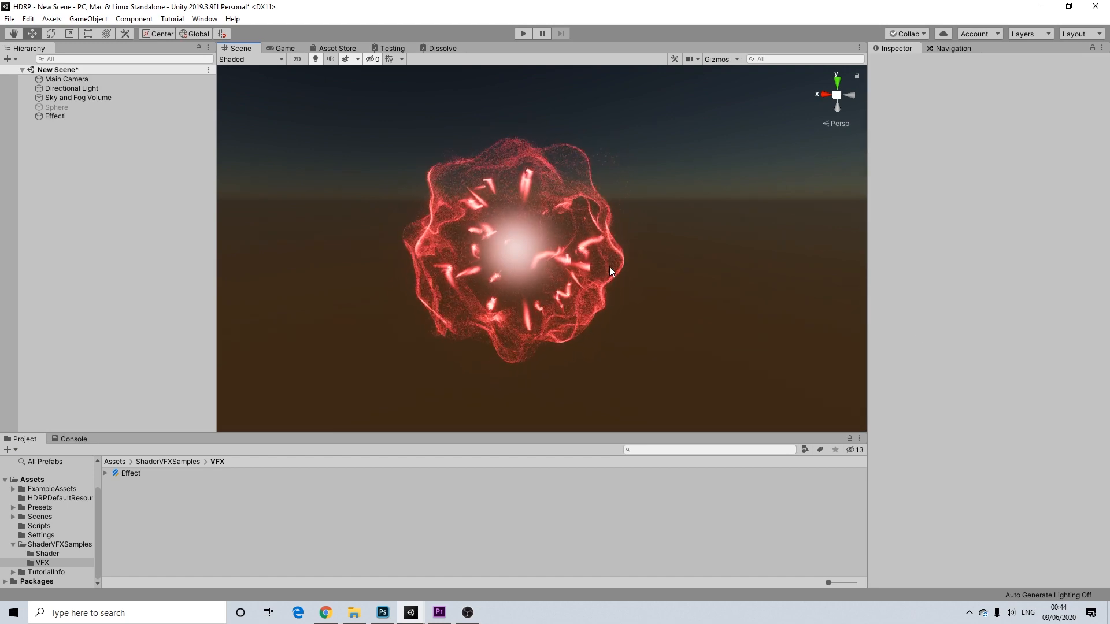
- Raise the Effect object's Size property to 2.51 and deselect it
{"action": "left_click", "coordinate": [69, 116]}
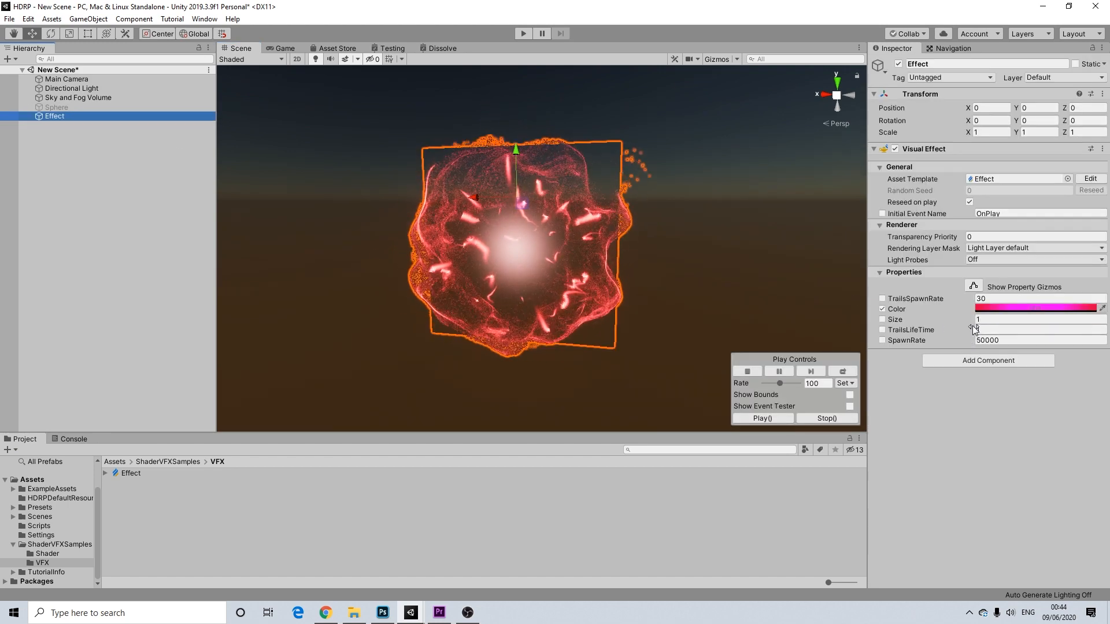
{"action": "left_click_drag", "start_coordinate": [973, 320], "coordinate": [1004, 325]}
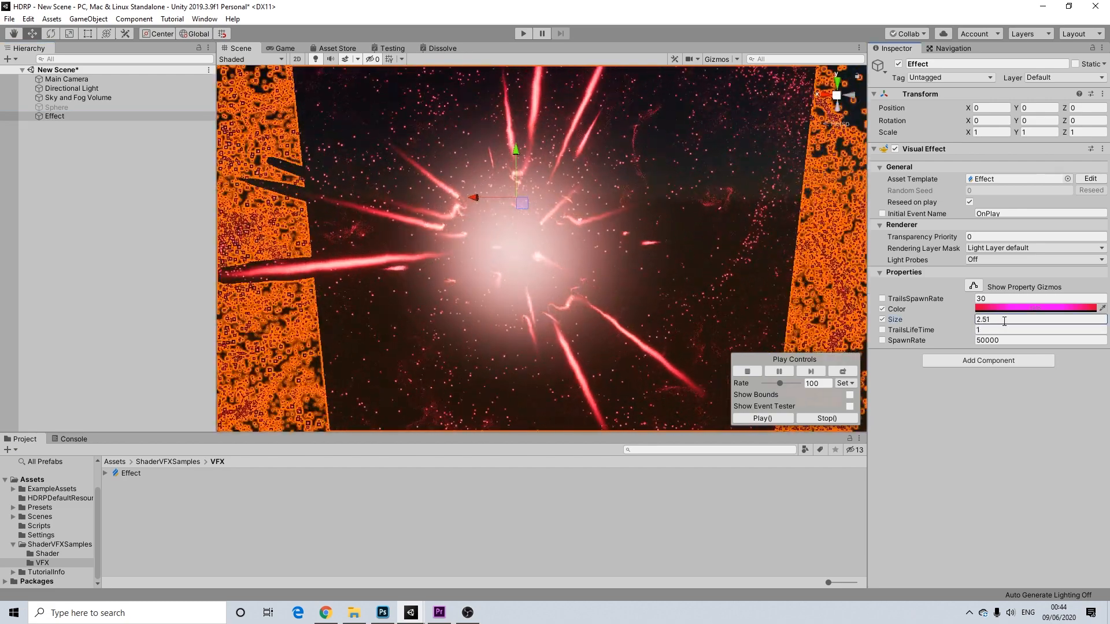
{"action": "scroll", "coordinate": [702, 249], "scroll_direction": "down", "scroll_amount": 8}
{"action": "left_click", "coordinate": [706, 228]}
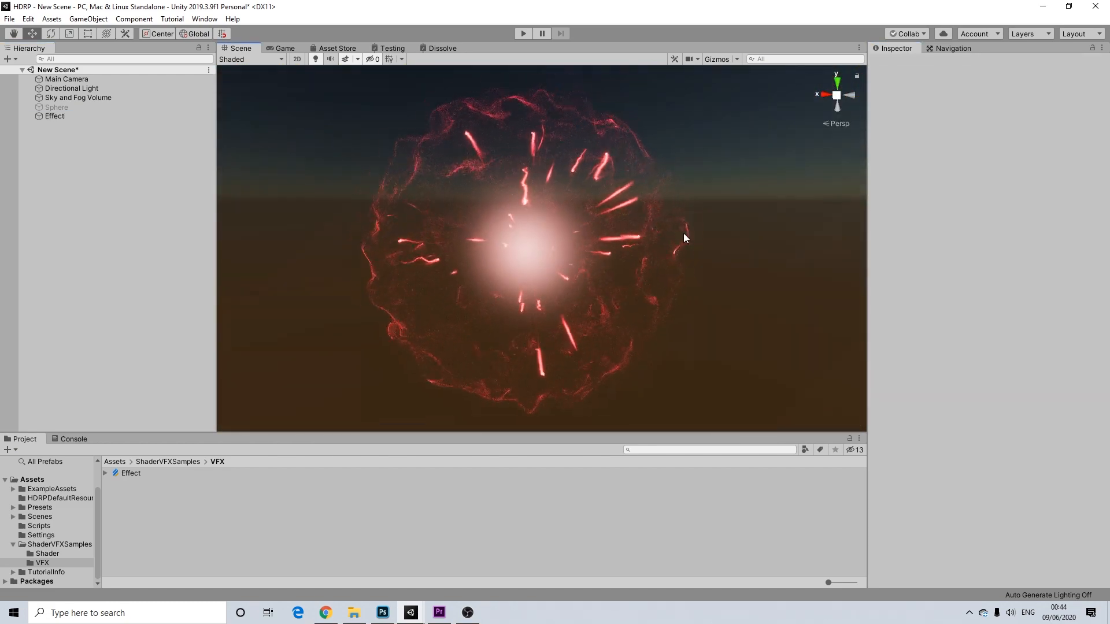
- Override the Effect object's TrailsLifeTime and SpawnRate properties, raise the trails' lifetime and deselect the object
{"action": "left_click", "coordinate": [51, 115]}
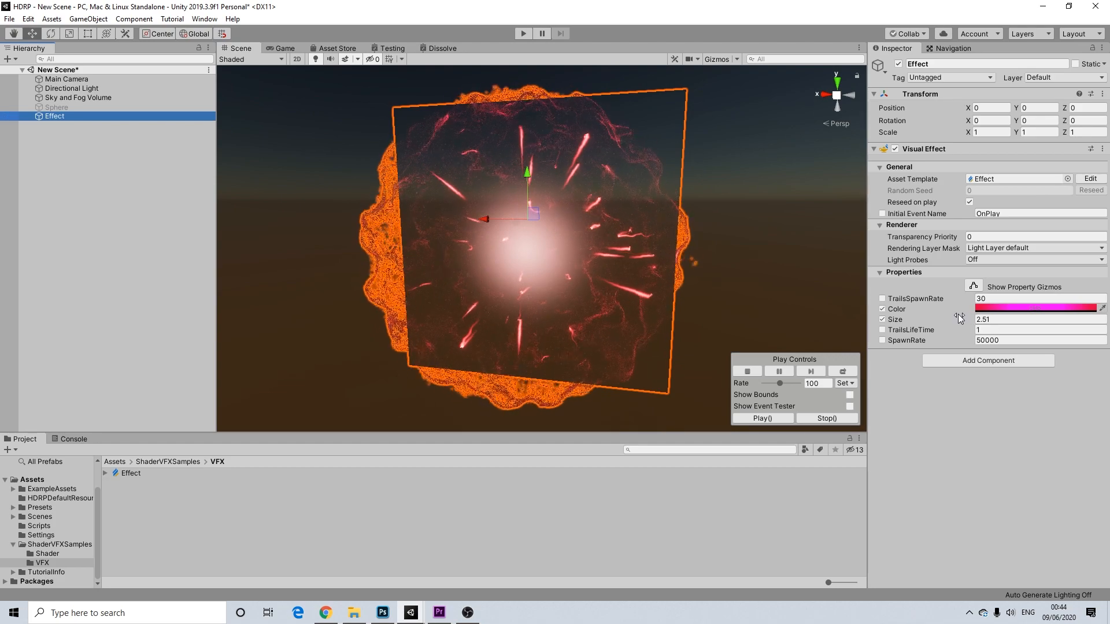
{"action": "left_click", "coordinate": [882, 330]}
{"action": "left_click_drag", "start_coordinate": [964, 331], "coordinate": [1060, 346]}
{"action": "left_click", "coordinate": [882, 340]}
{"action": "left_click", "coordinate": [746, 232]}
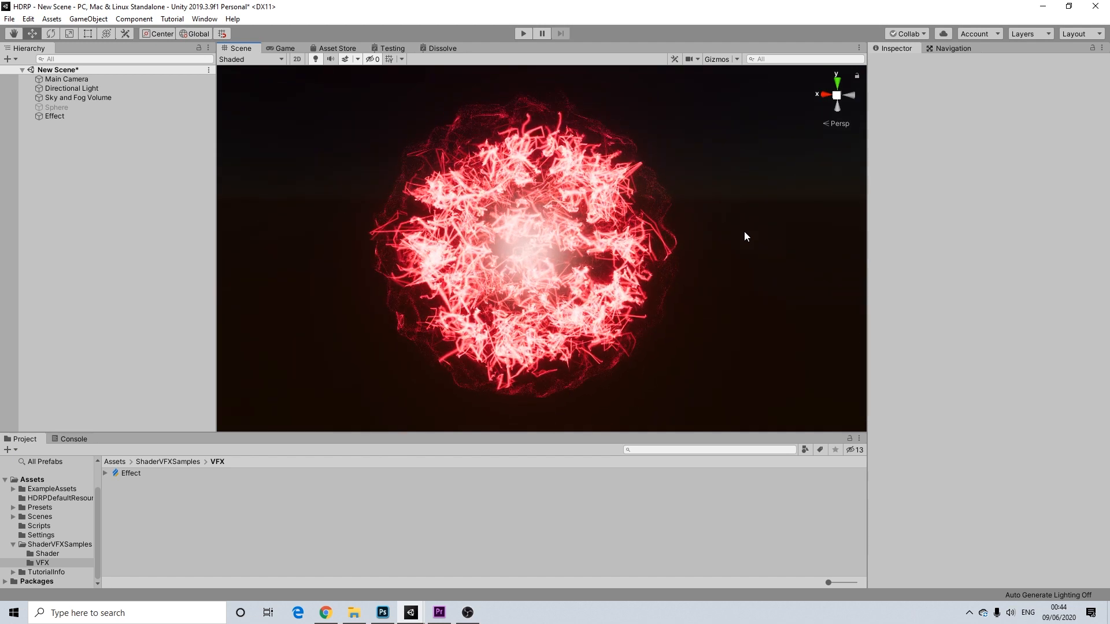
{"action": "scroll", "coordinate": [744, 231], "scroll_direction": "down", "scroll_amount": 4}
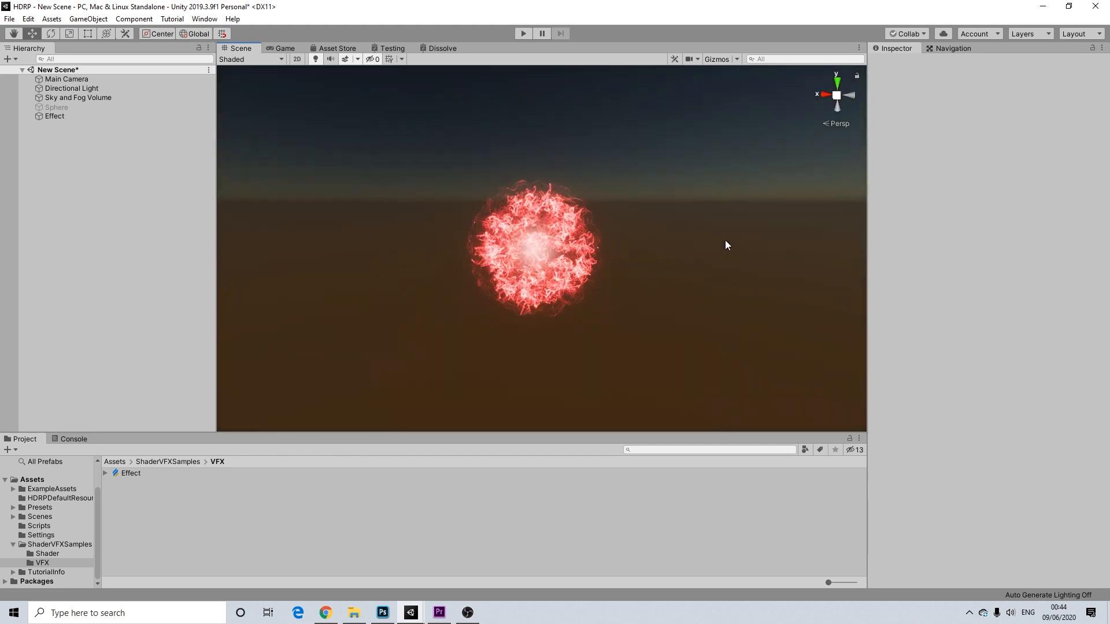
{"action": "scroll", "coordinate": [726, 241], "scroll_direction": "up", "scroll_amount": 4}
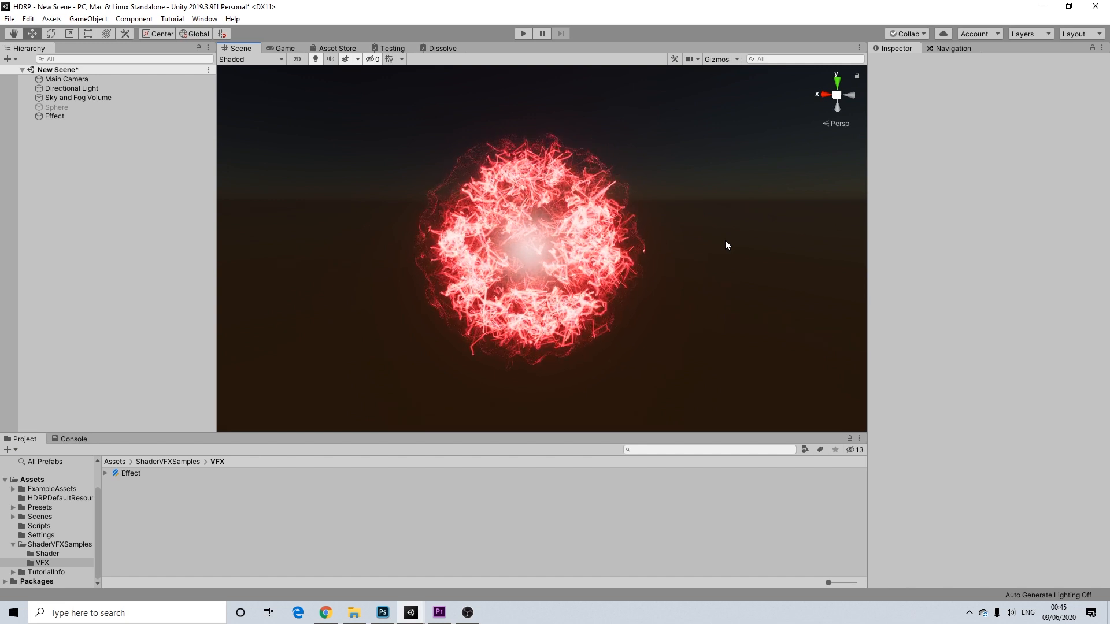
{"action": "scroll", "coordinate": [725, 246], "scroll_direction": "down", "scroll_amount": 3}
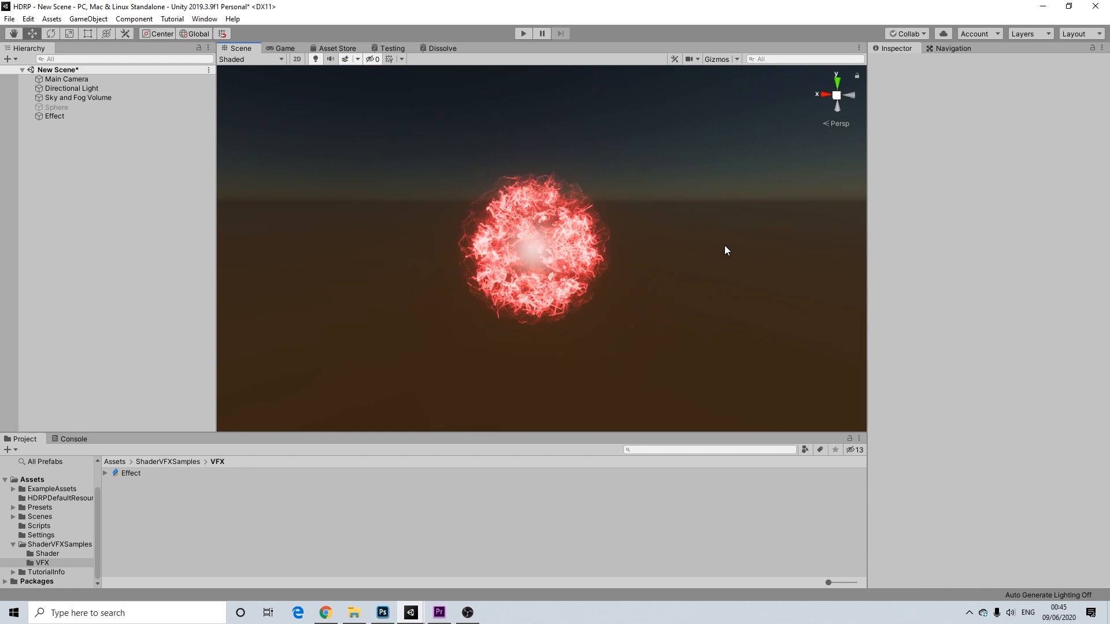